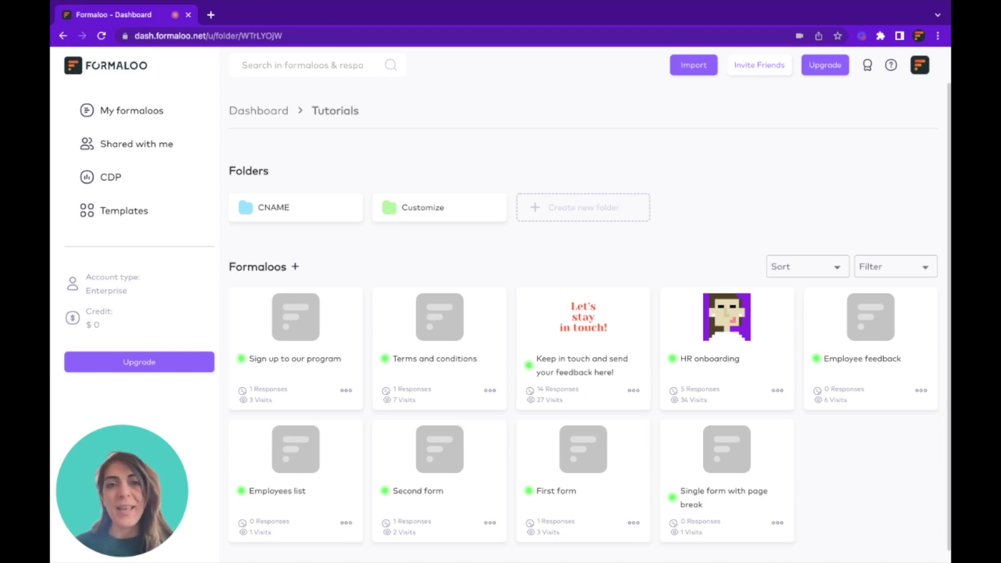
Open the Customize folder in Tutorials and reveal the Create a formaloo option
click(448, 209)
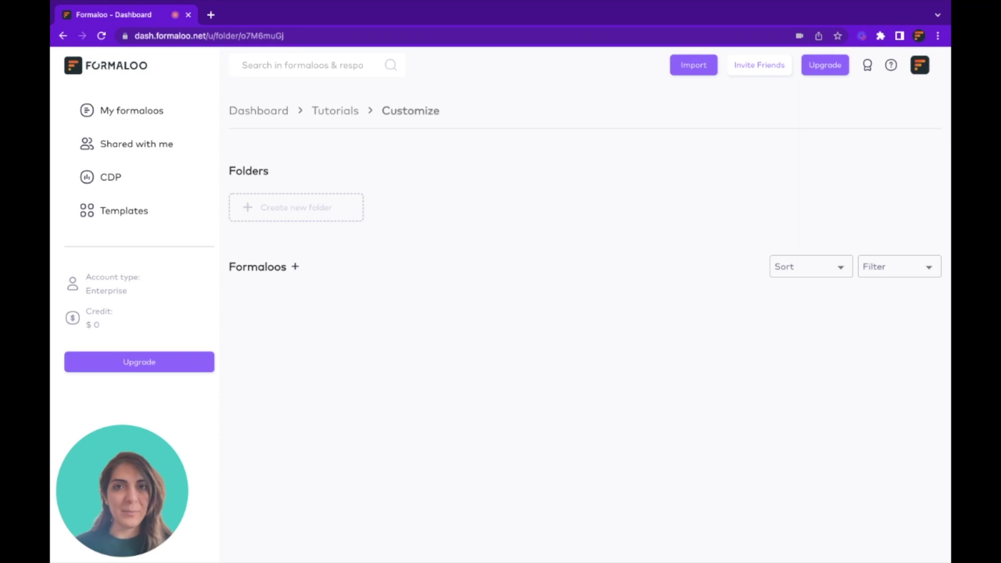
click(321, 112)
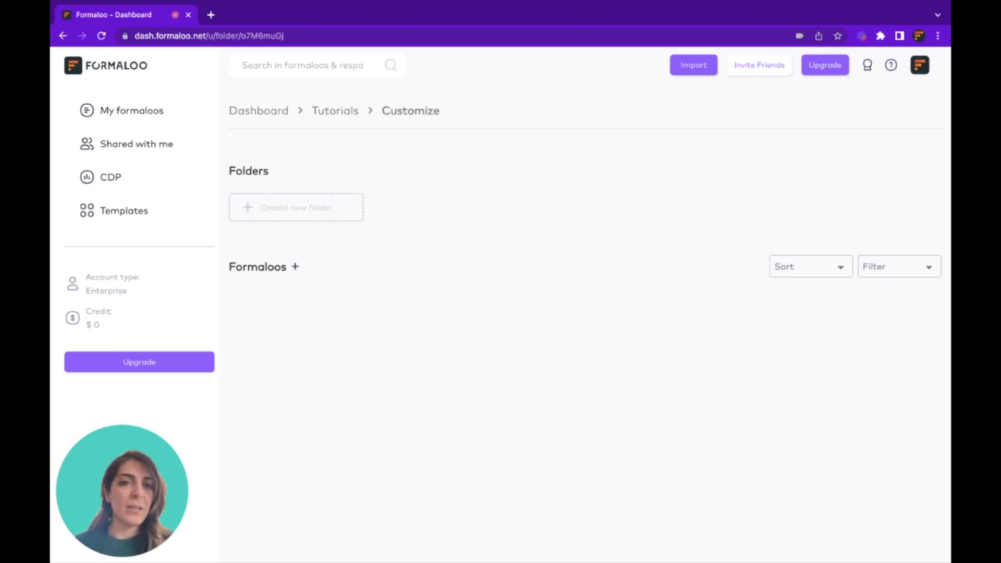
Create a blank single-step form, glance at its Design tab, and focus the empty Title
click(295, 267)
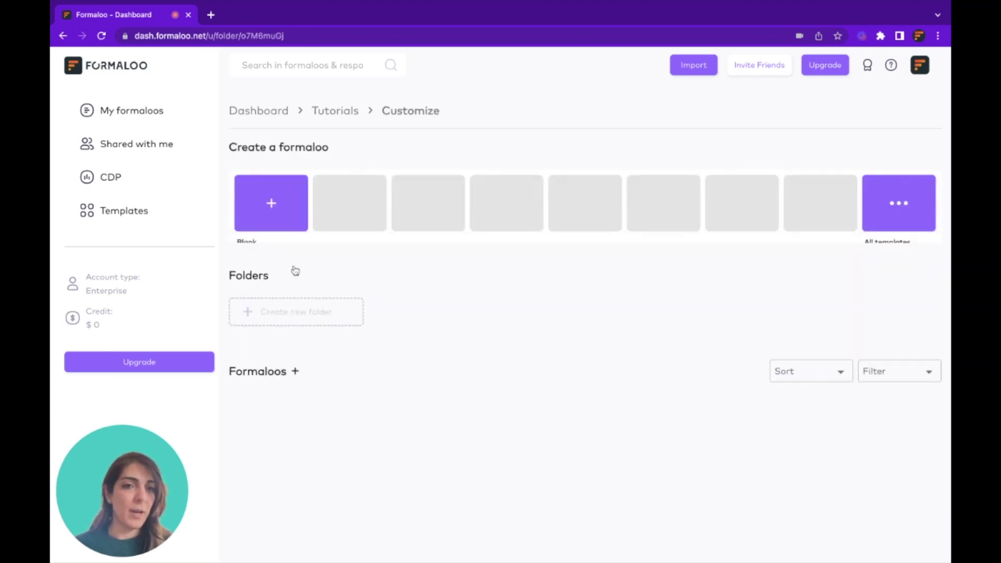
click(275, 206)
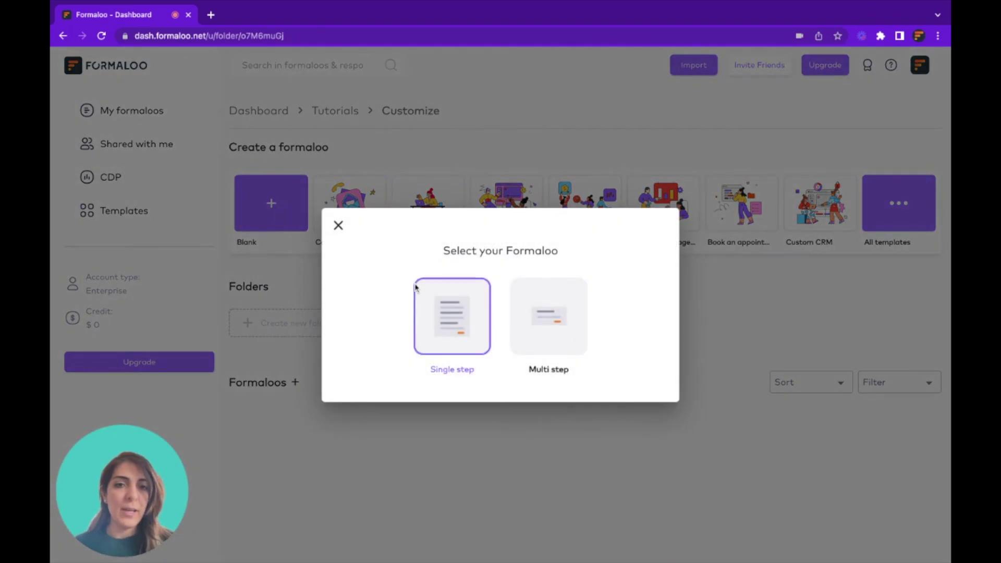
click(437, 300)
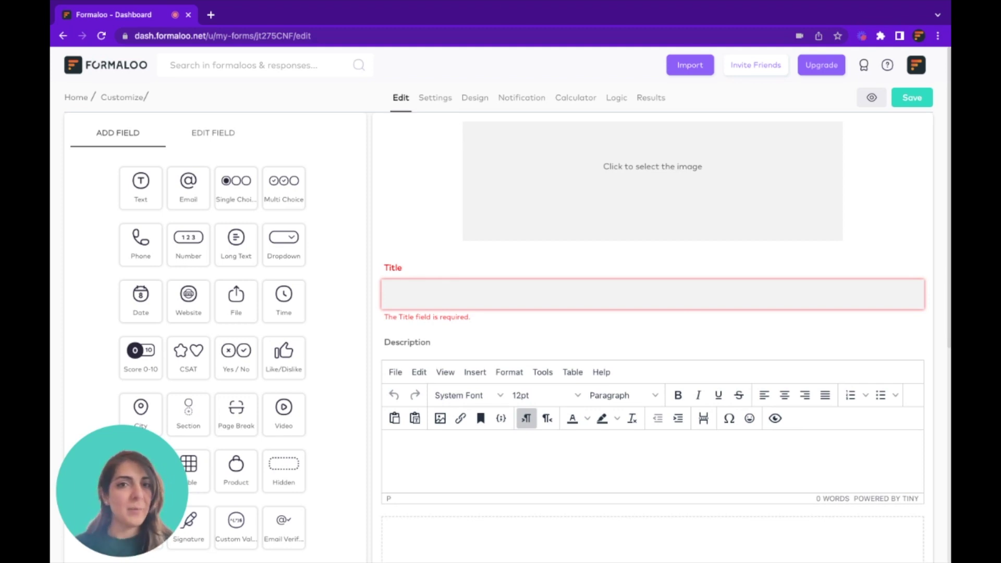
click(477, 104)
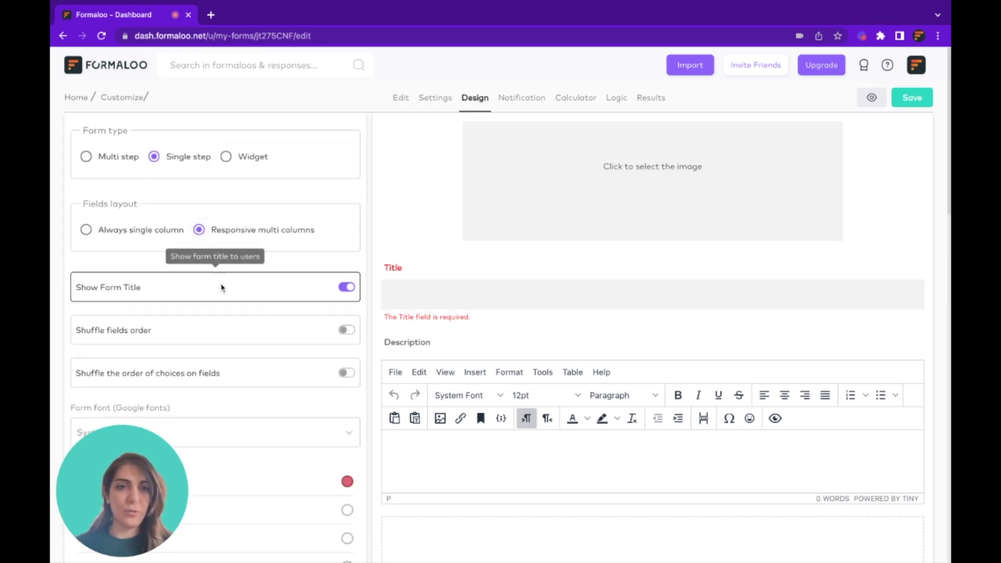
click(400, 98)
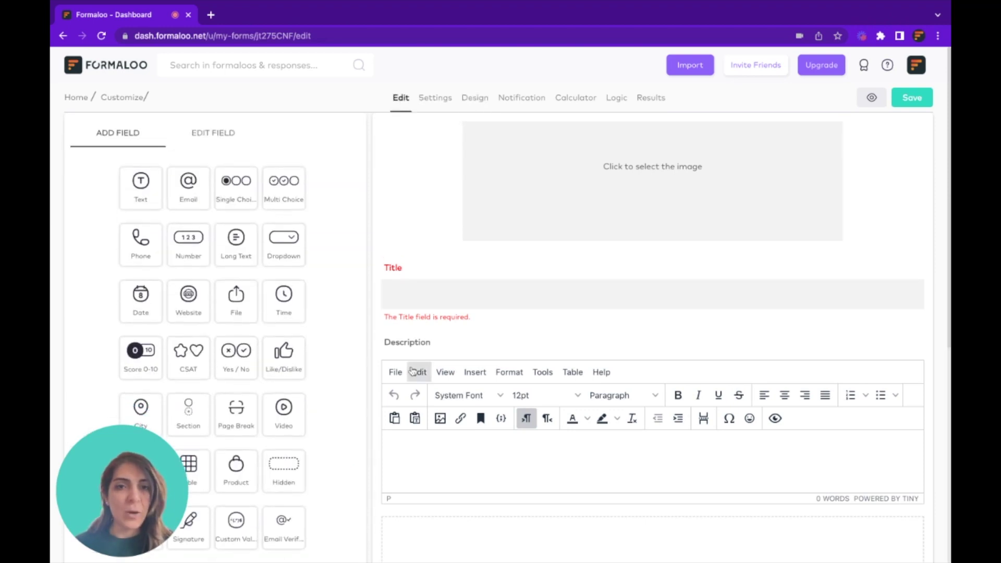
click(423, 301)
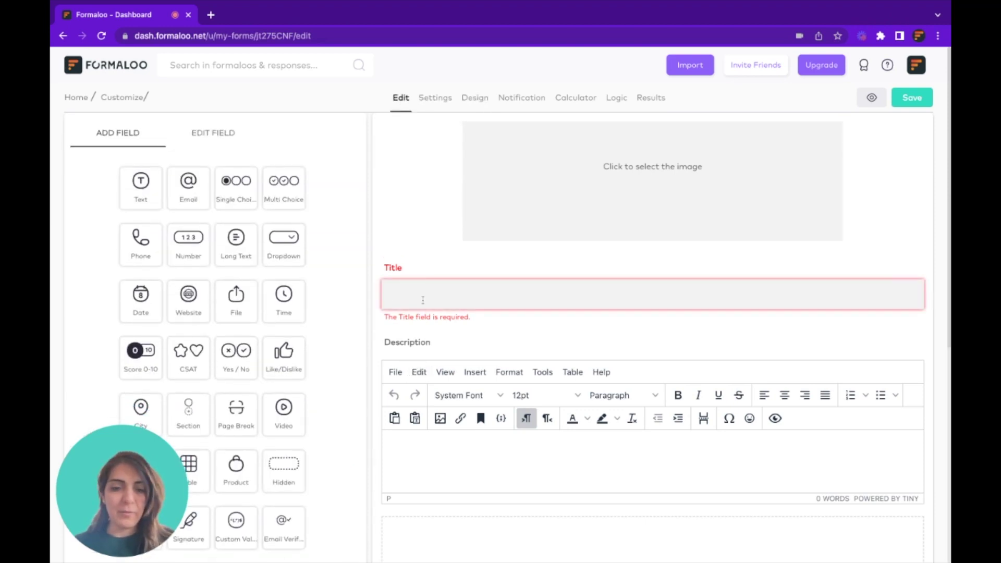
Title the form 'New form' and drag a Section field into it
text(New form)
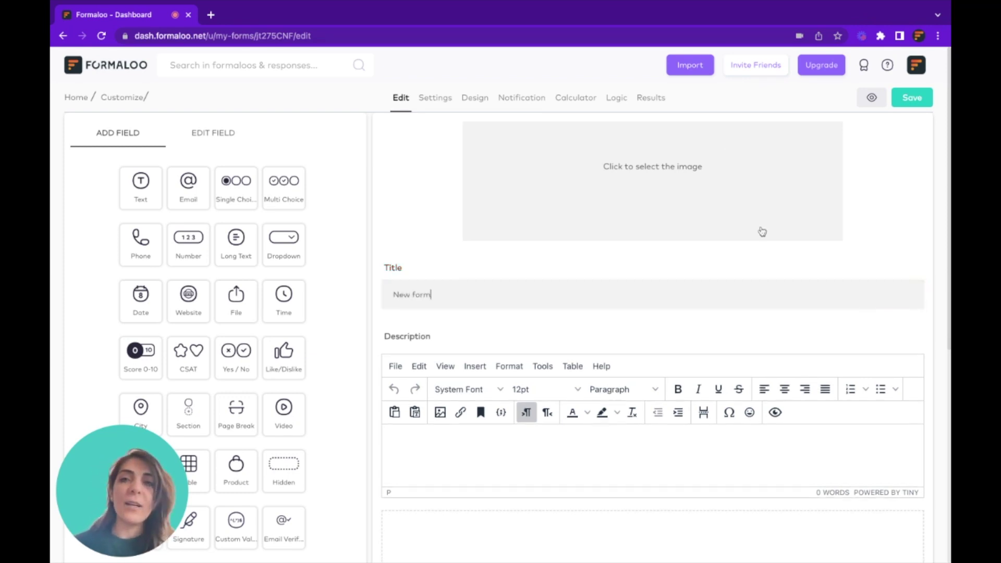
scroll(532, 246, down, 4)
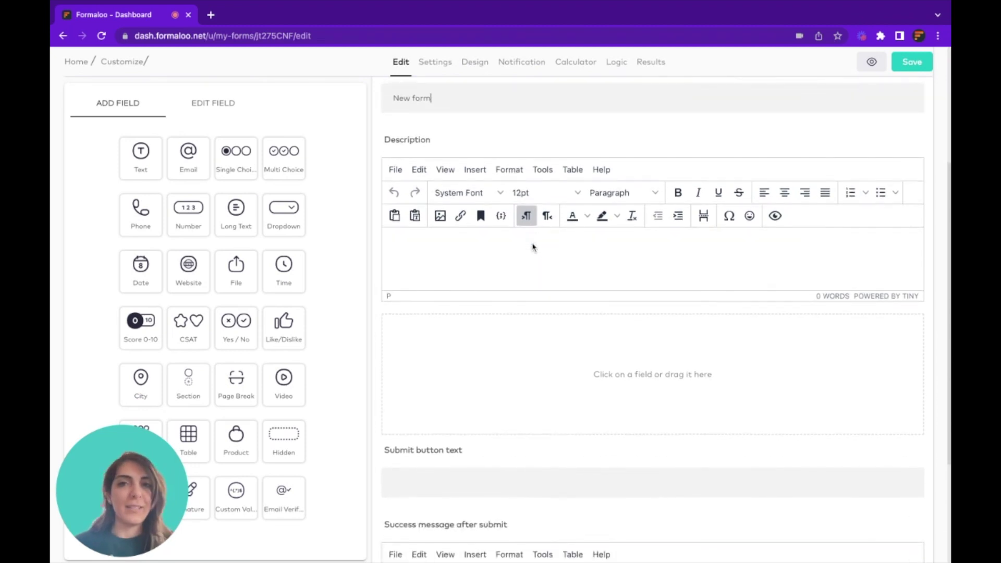
scroll(652, 312, down, 2)
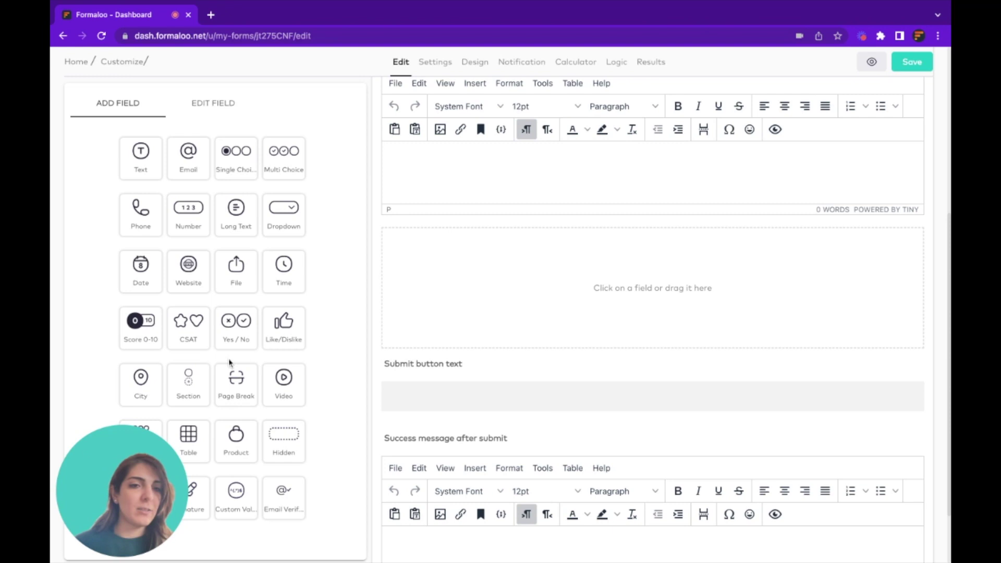
drag(185, 390, 404, 239)
Save the form and open its live page in a new tab, then return to the editor
click(921, 62)
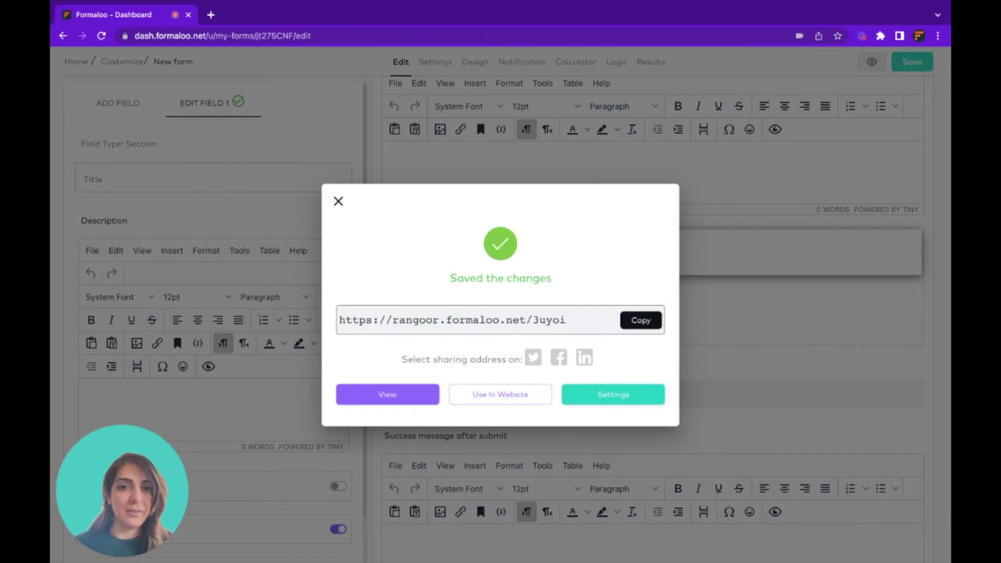
click(398, 400)
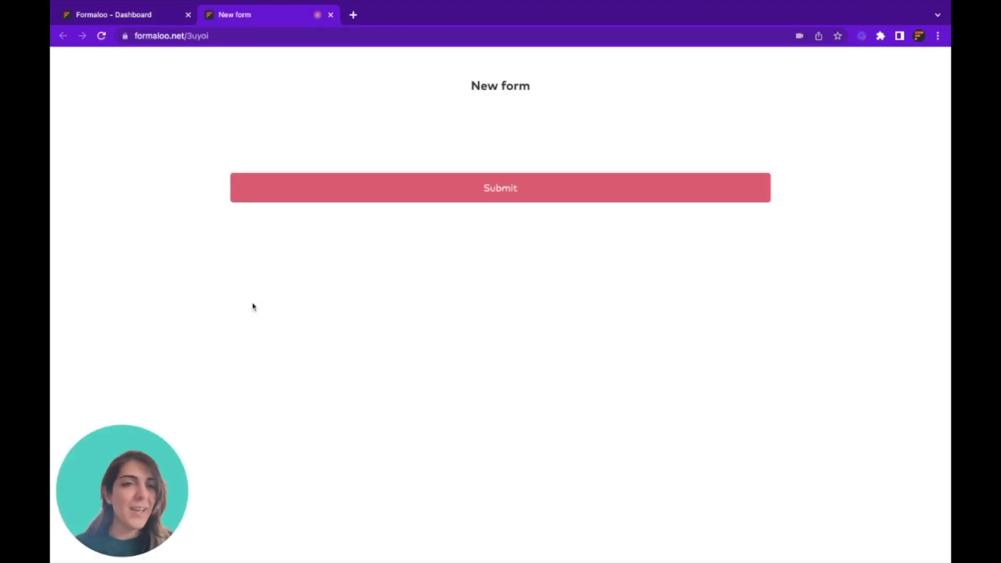
click(155, 20)
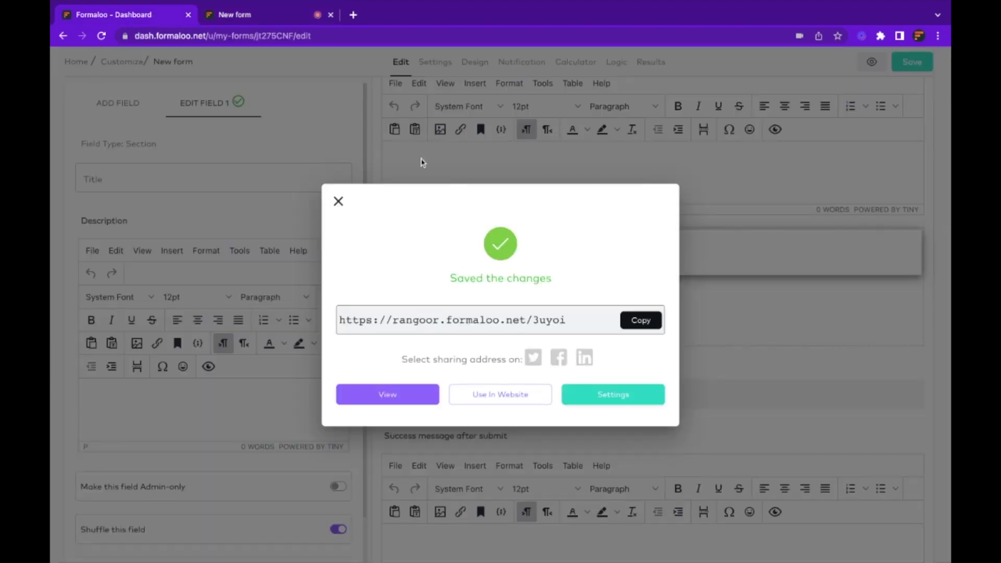
click(339, 201)
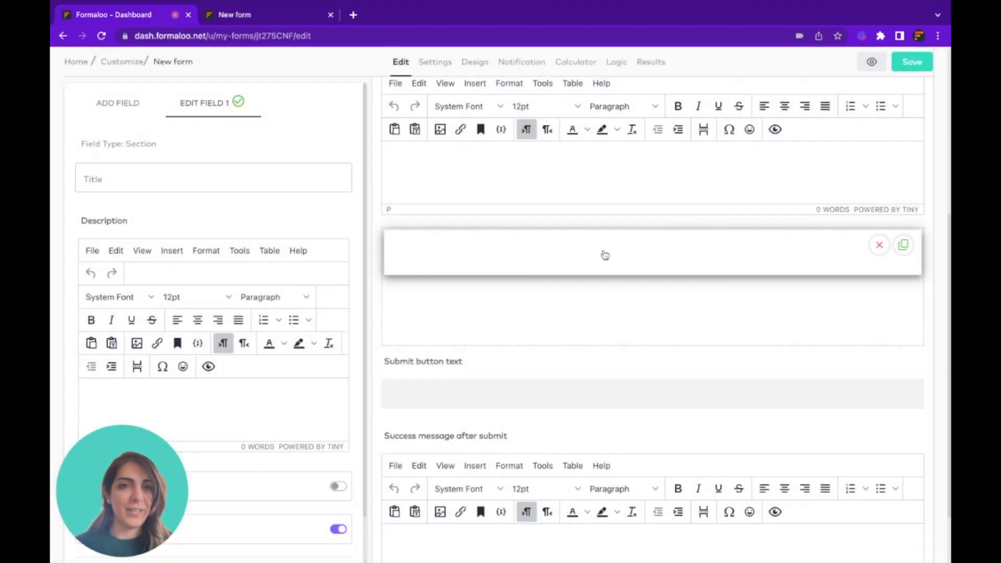
click(115, 113)
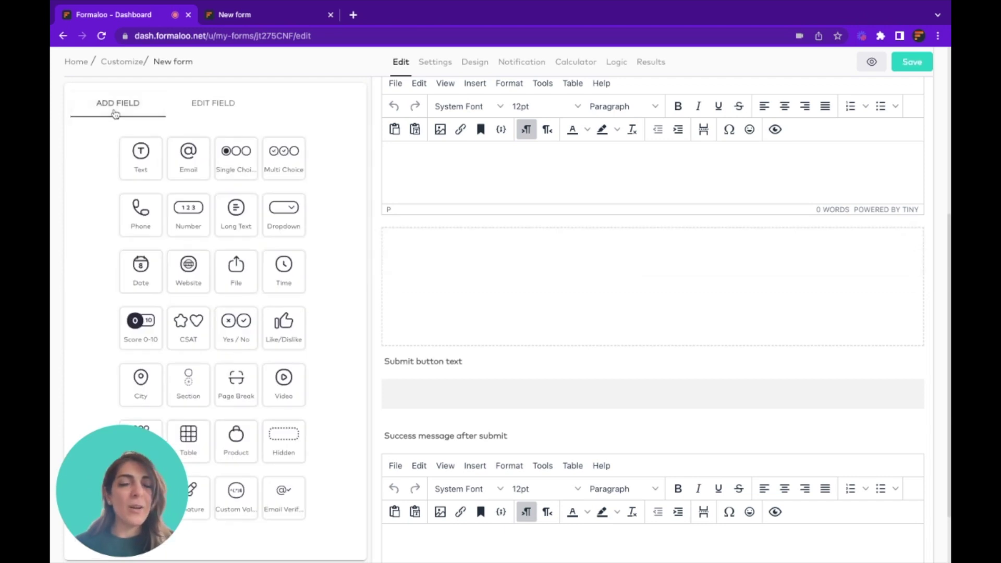
Write 'New title for my section field' and 'Paragraph here' on two lines of the Section description
click(476, 233)
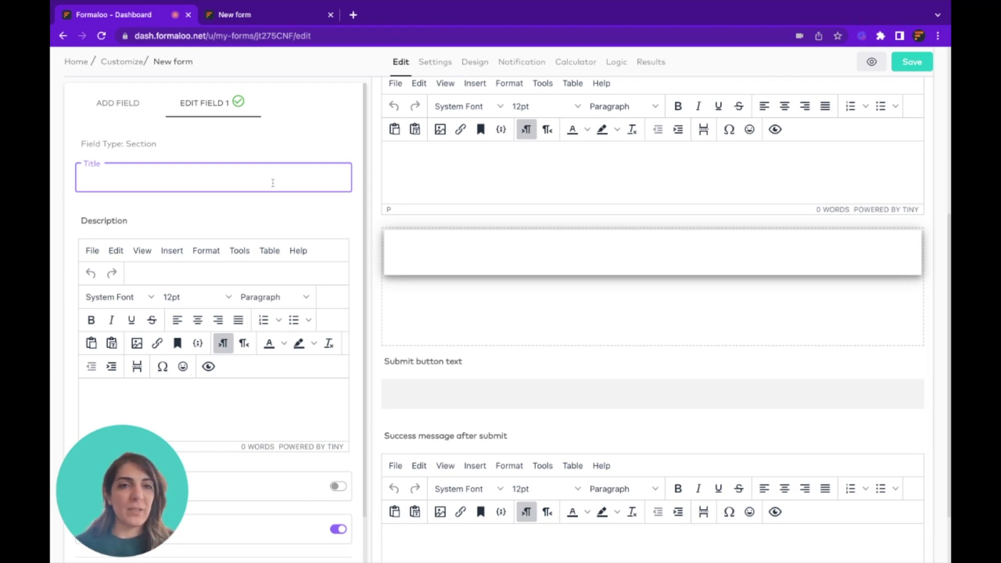
scroll(273, 183, down, 2)
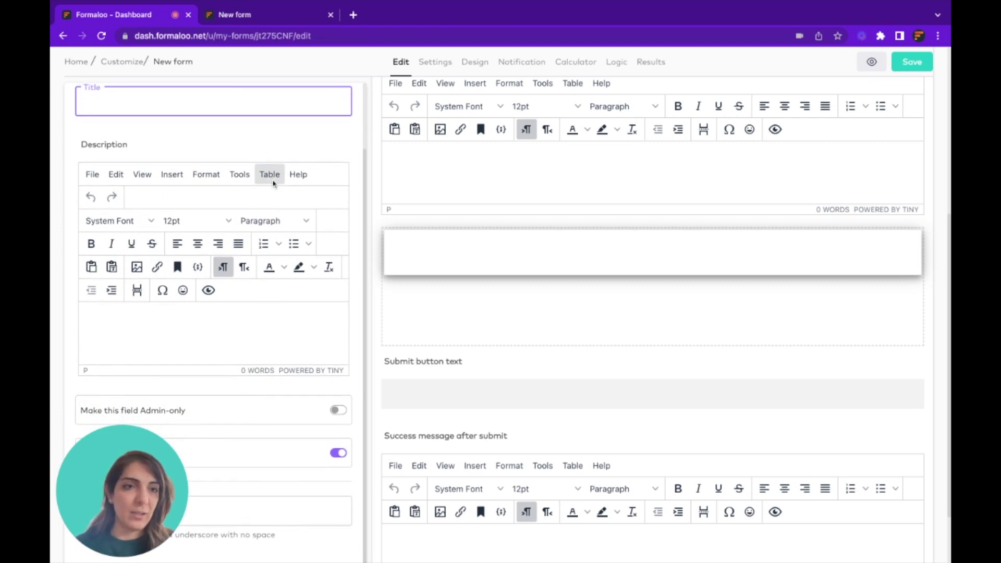
click(194, 323)
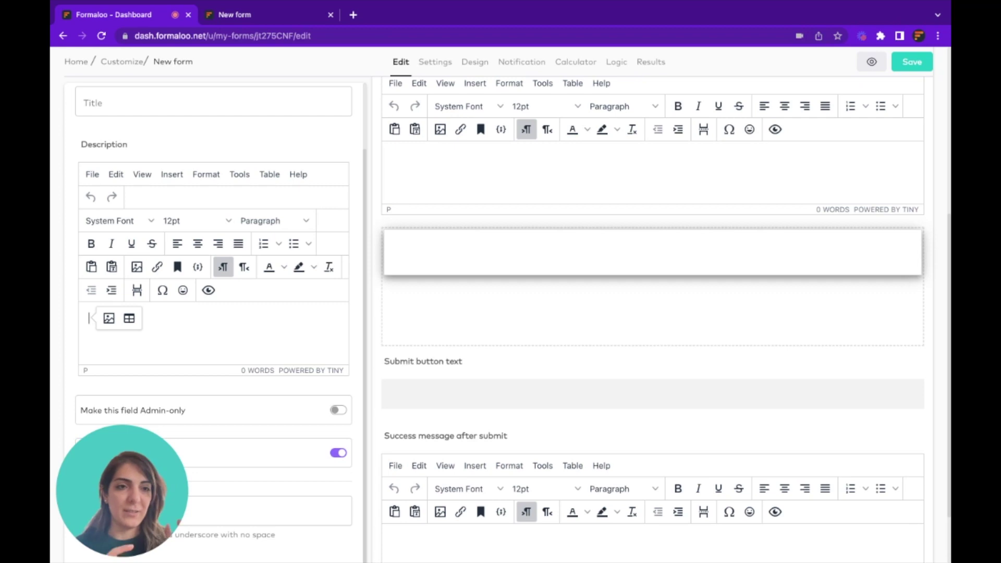
text(New title for my section field)
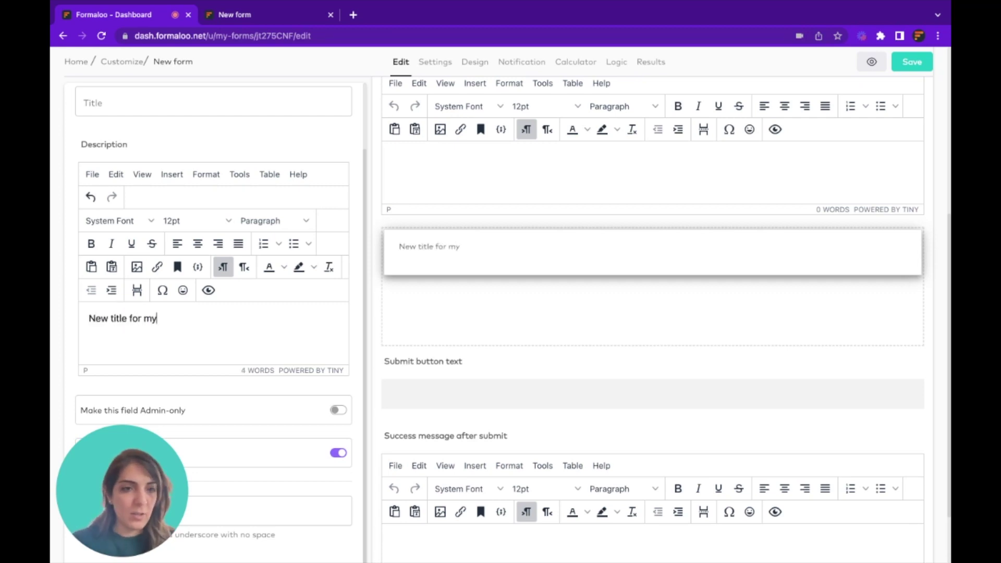
key(Return)
text(Paragraph here)
Make the first description line a Heading 1, leaving format, size and font otherwise unchanged
triple_click(150, 318)
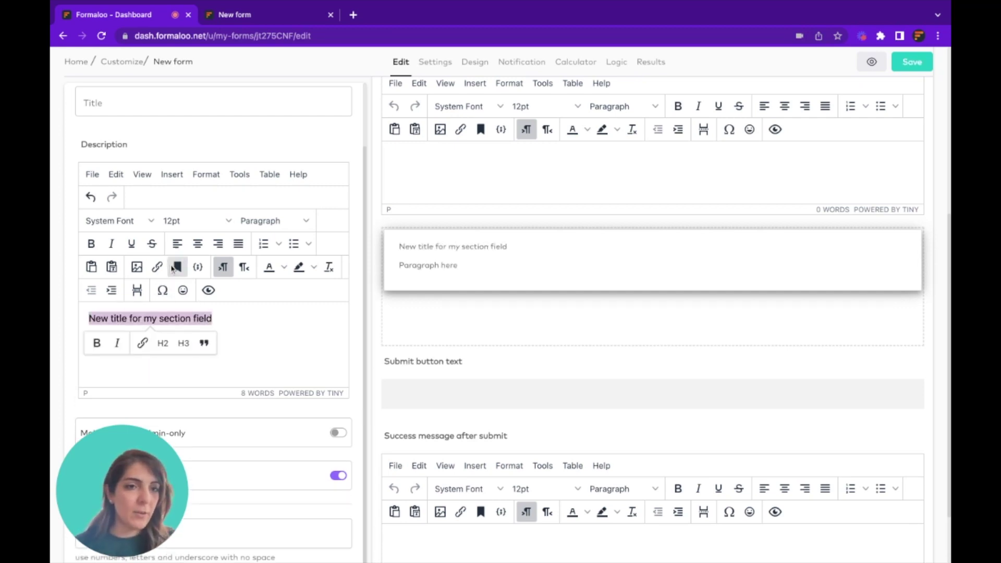
click(271, 228)
click(282, 259)
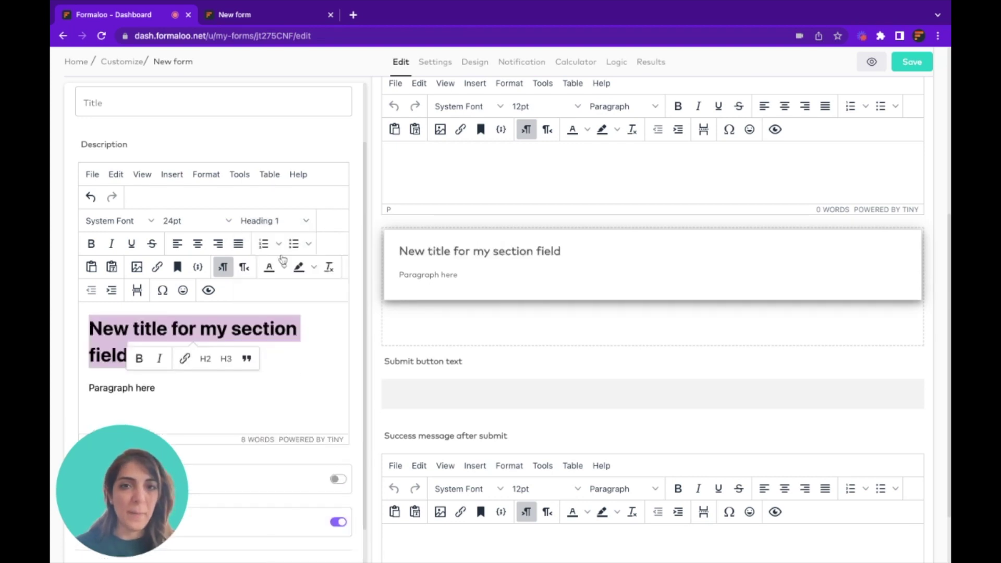
click(271, 221)
key(Escape)
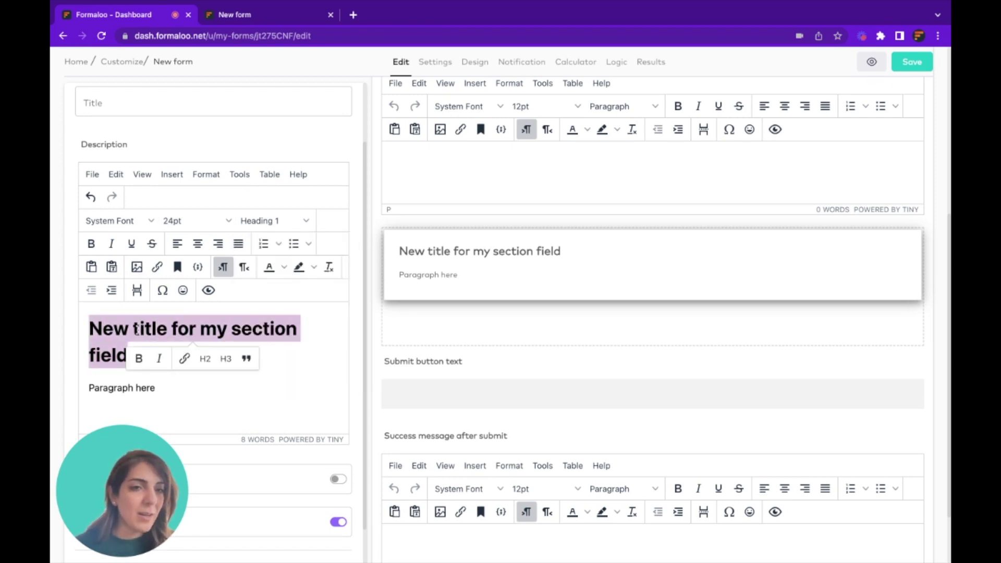
click(220, 226)
click(124, 224)
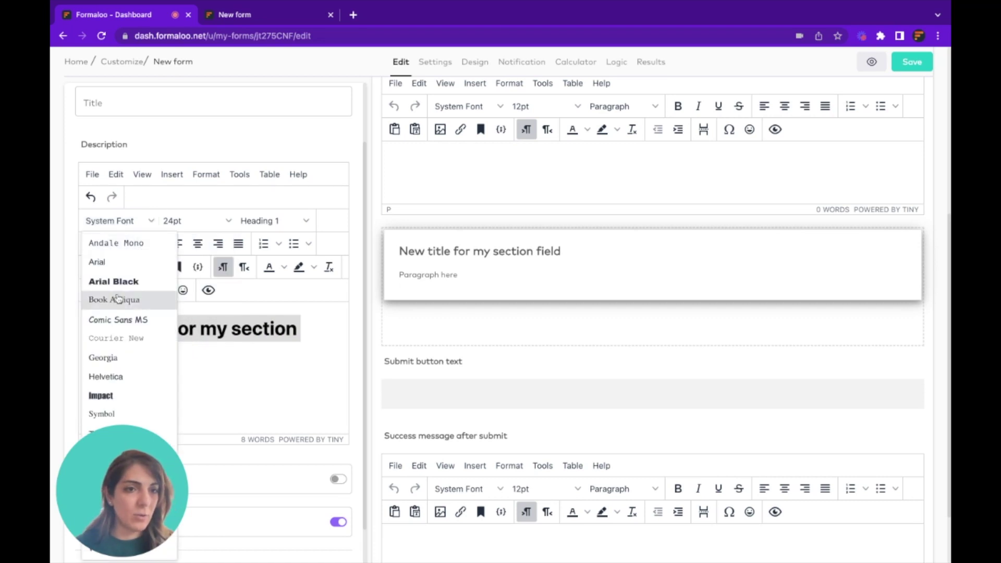
click(150, 220)
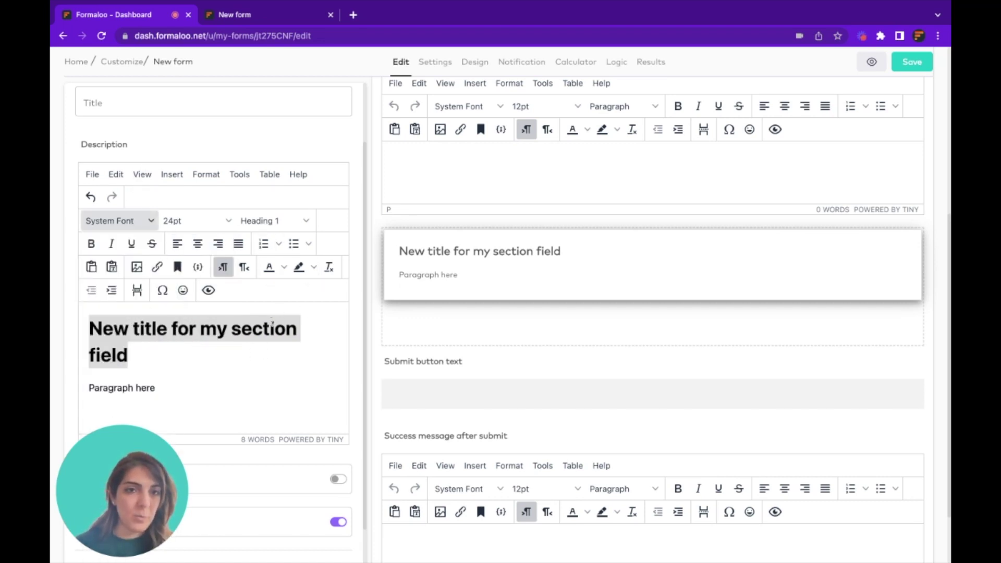
Add an emoji after 'Paragraph here' and paste a cover image on a new line
click(165, 385)
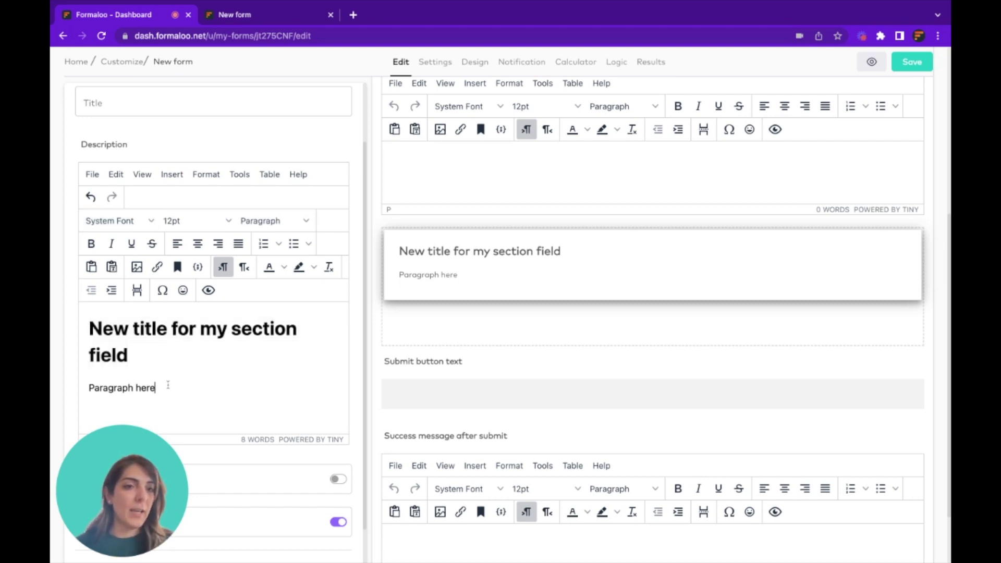
click(183, 289)
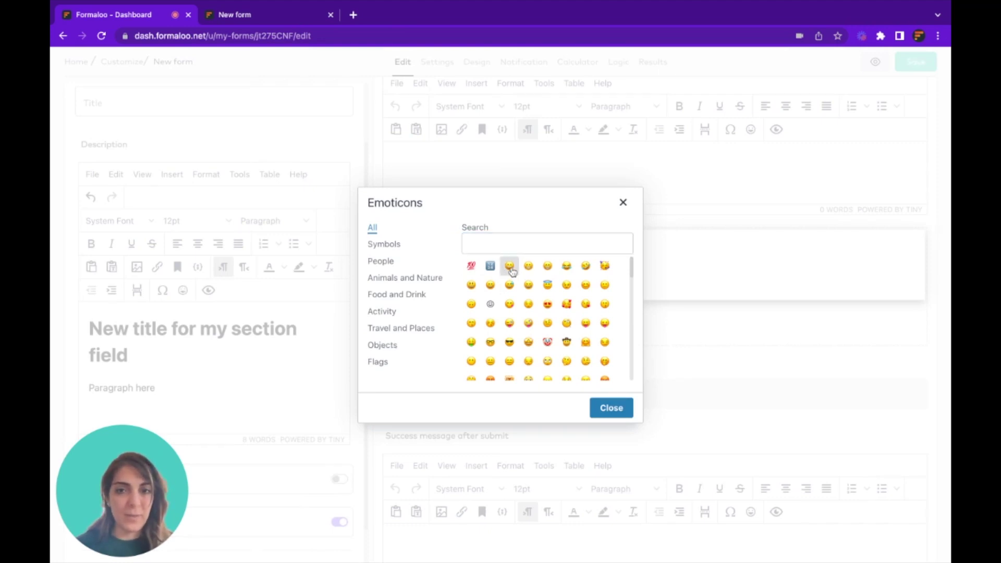
click(509, 267)
key(Return)
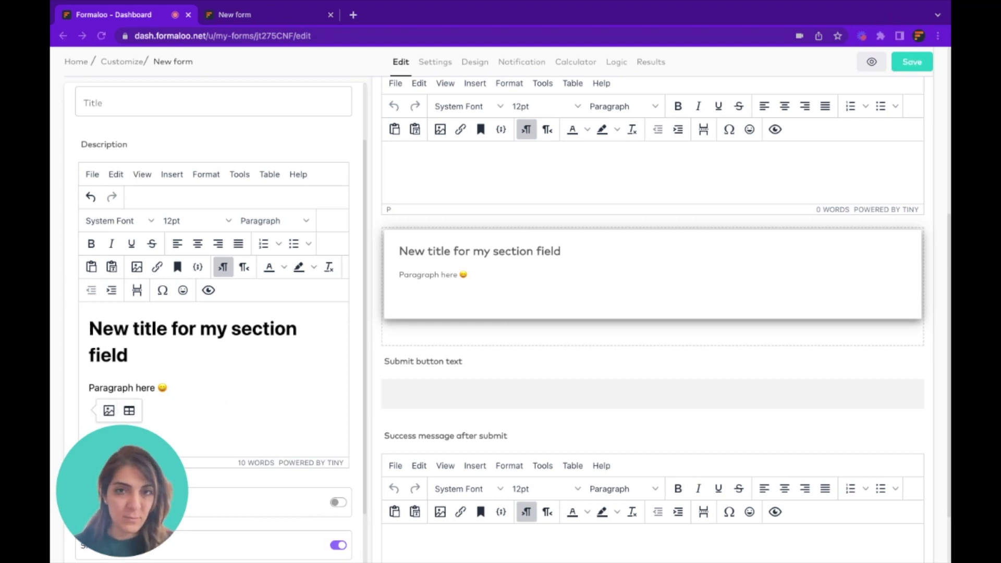
key(ctrl+v)
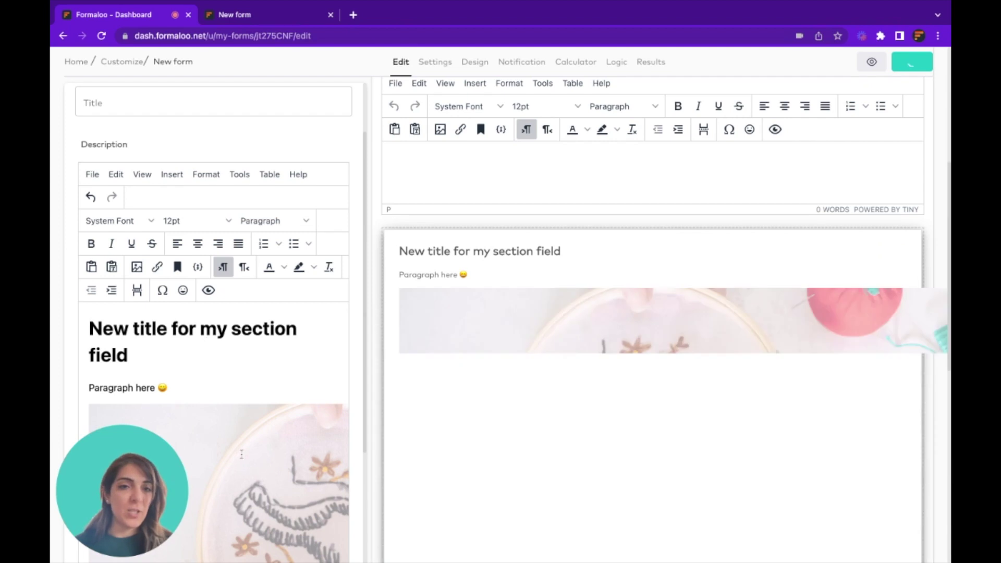
scroll(242, 455, down, 5)
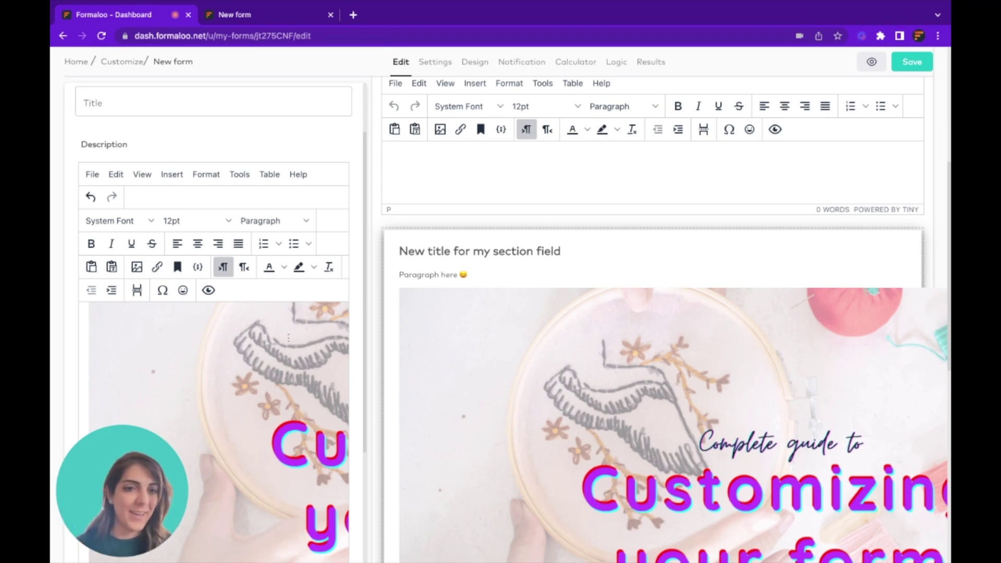
Set the cover image's width to 100% in its image properties
click(255, 353)
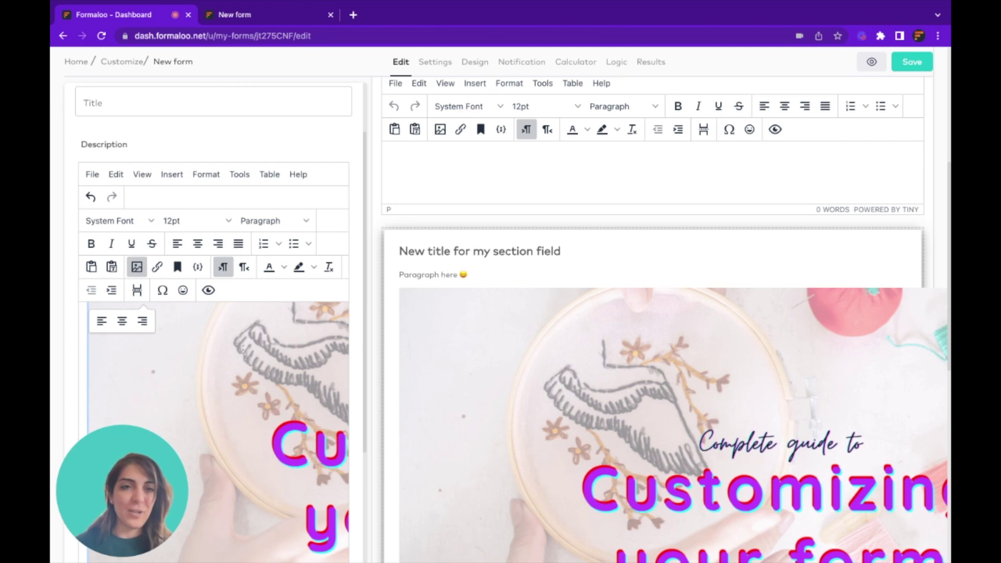
click(137, 269)
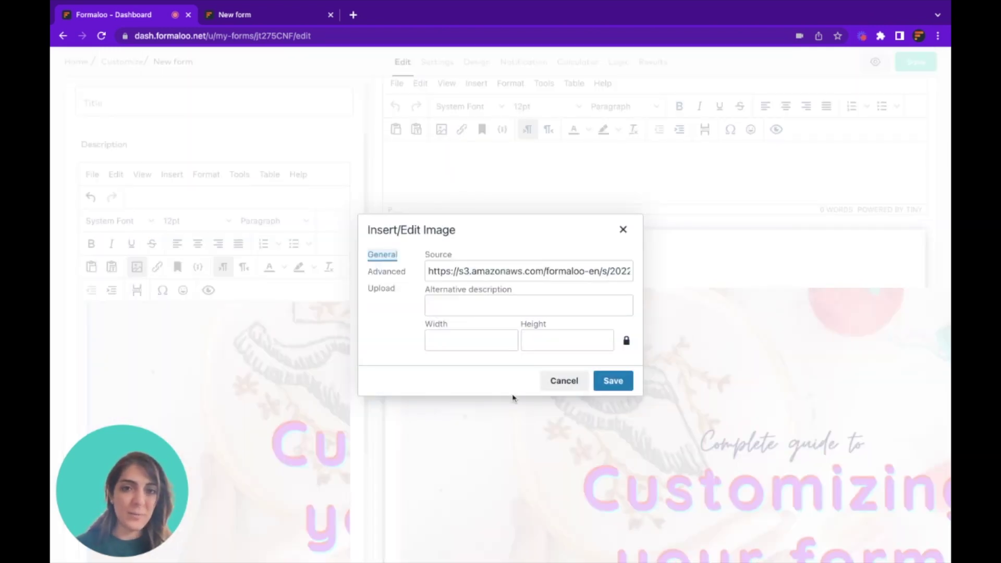
click(467, 340)
text(100%)
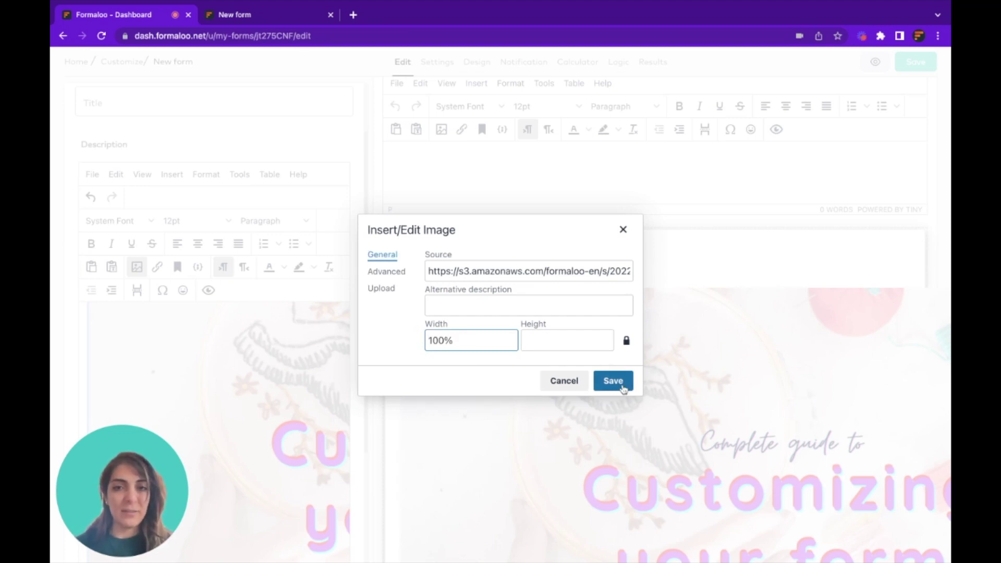
click(622, 387)
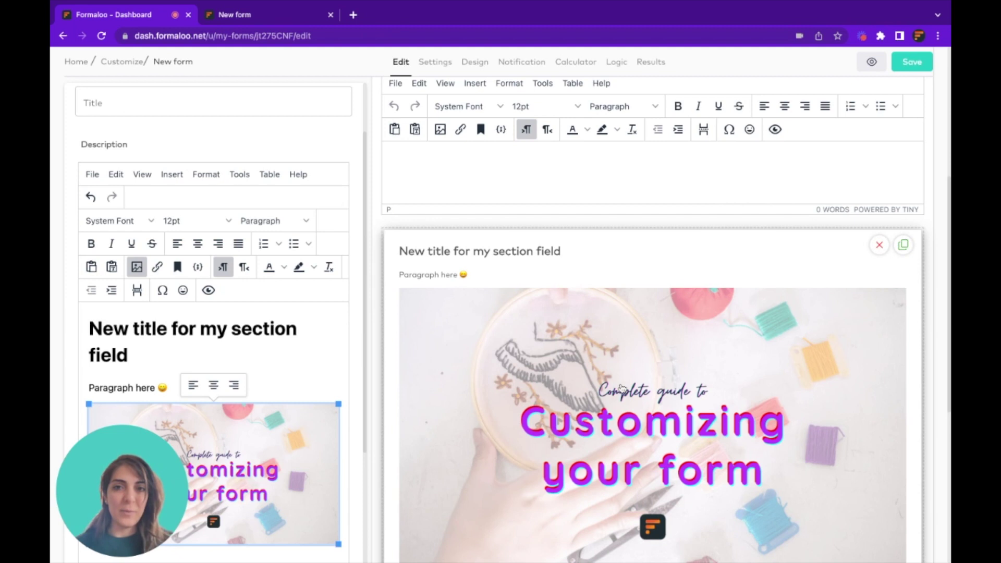
Save and reload the live form to confirm the full-width cover image, then return to the editor
click(900, 62)
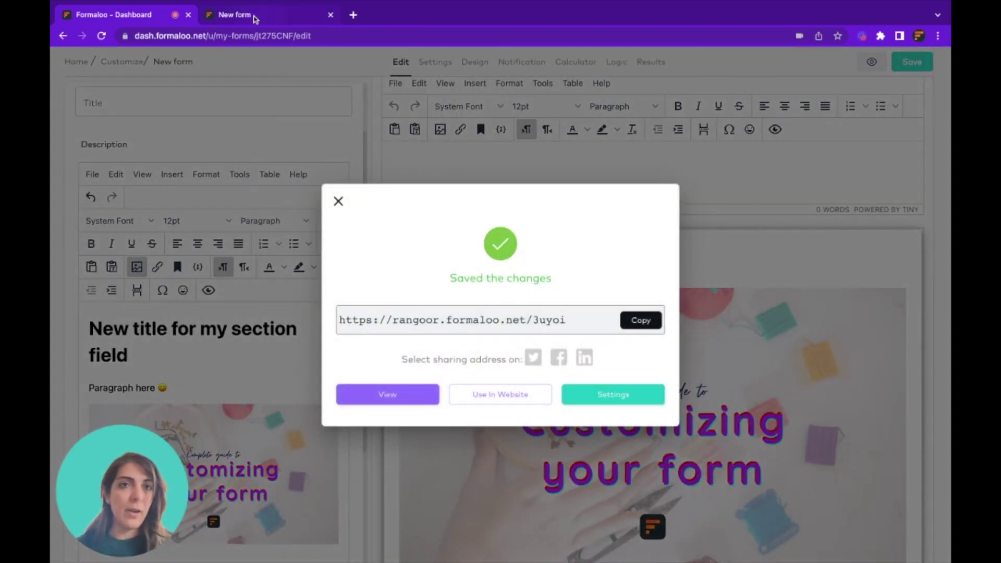
click(257, 19)
key(super+r)
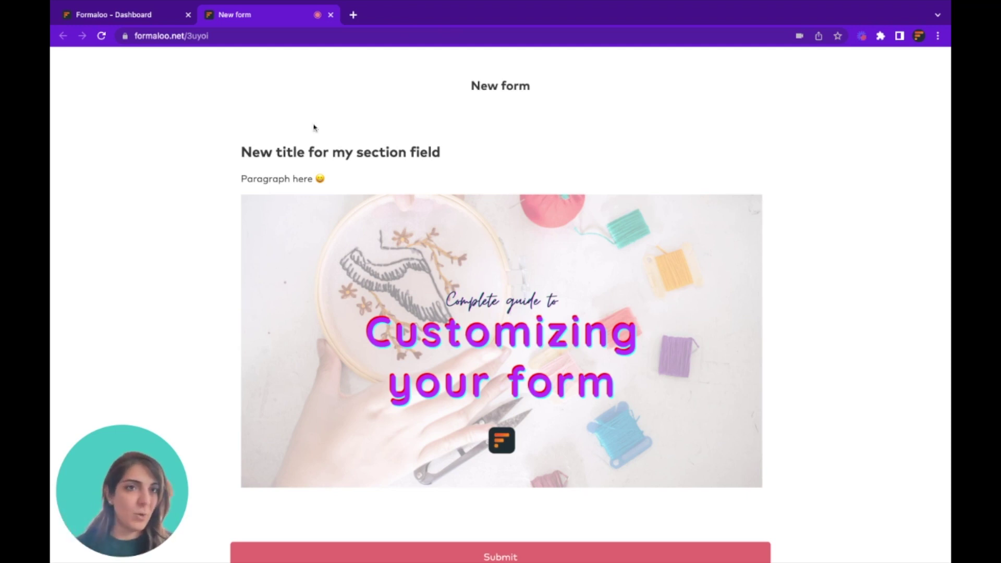
click(120, 14)
click(241, 233)
click(254, 439)
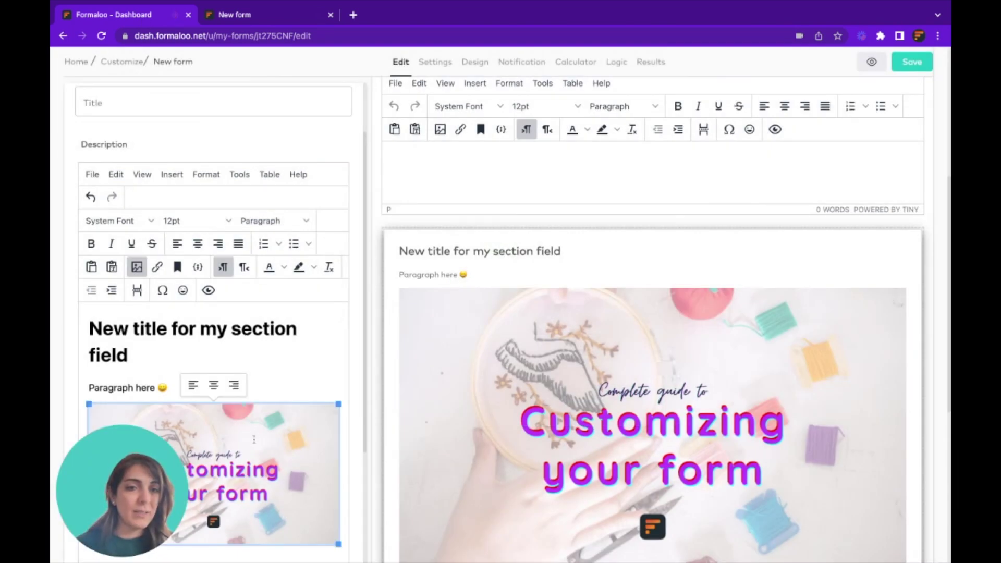
Centre the cover image and reduce its width from 100% to 70%
click(214, 386)
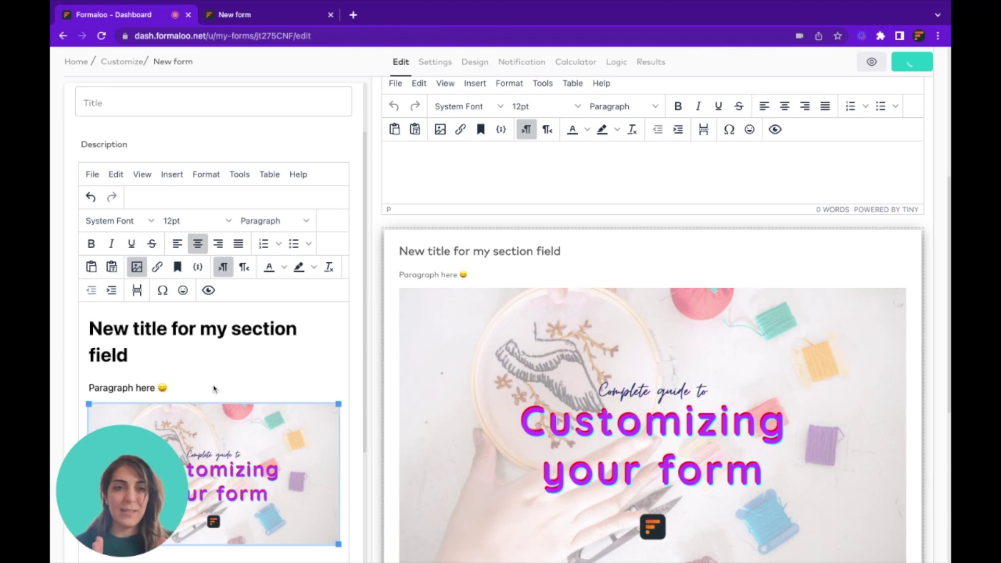
scroll(149, 242, down, 2)
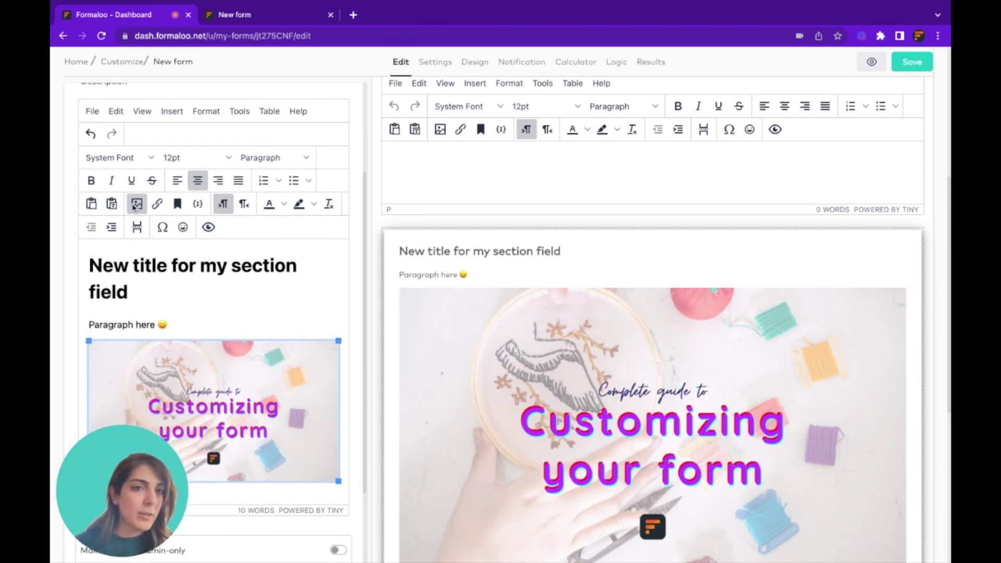
click(136, 208)
drag(439, 341, 419, 347)
text(70)
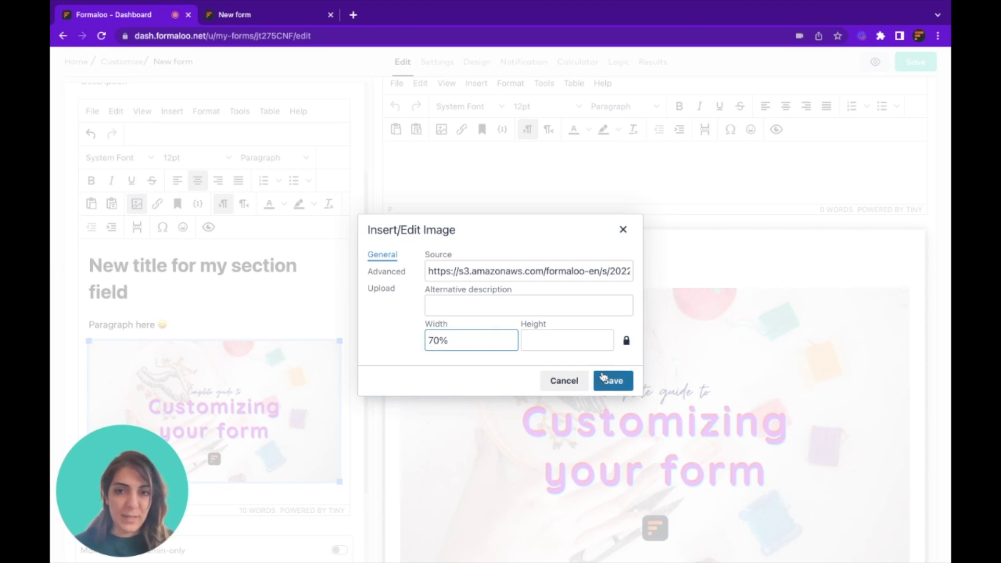
click(613, 381)
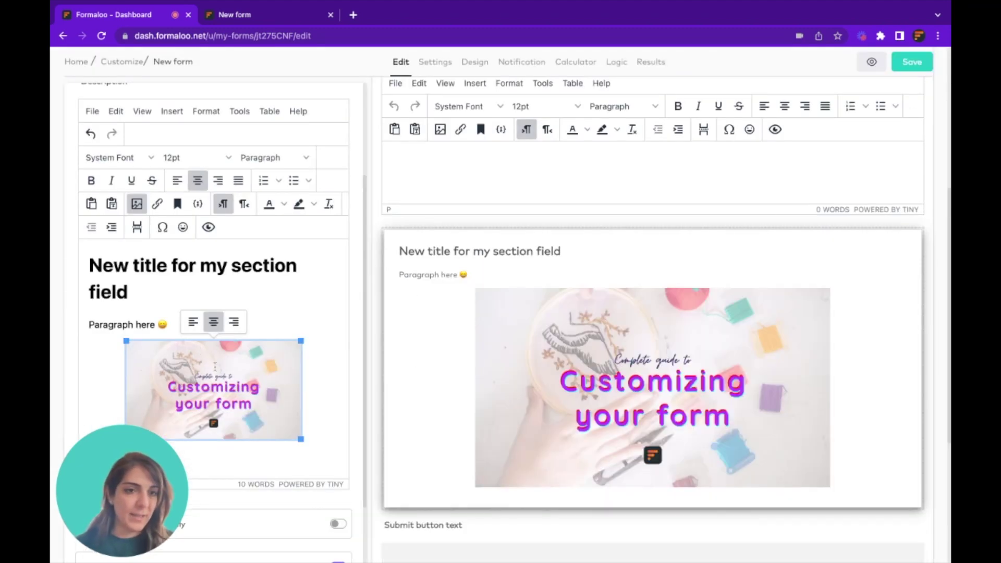
Save the changes and check the smaller centred image on the live form
click(922, 68)
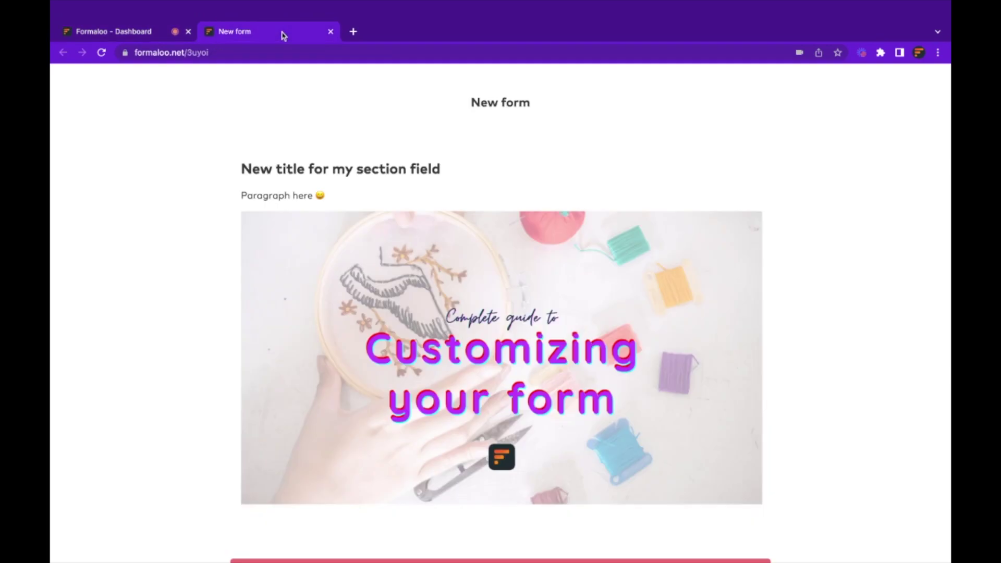
click(282, 16)
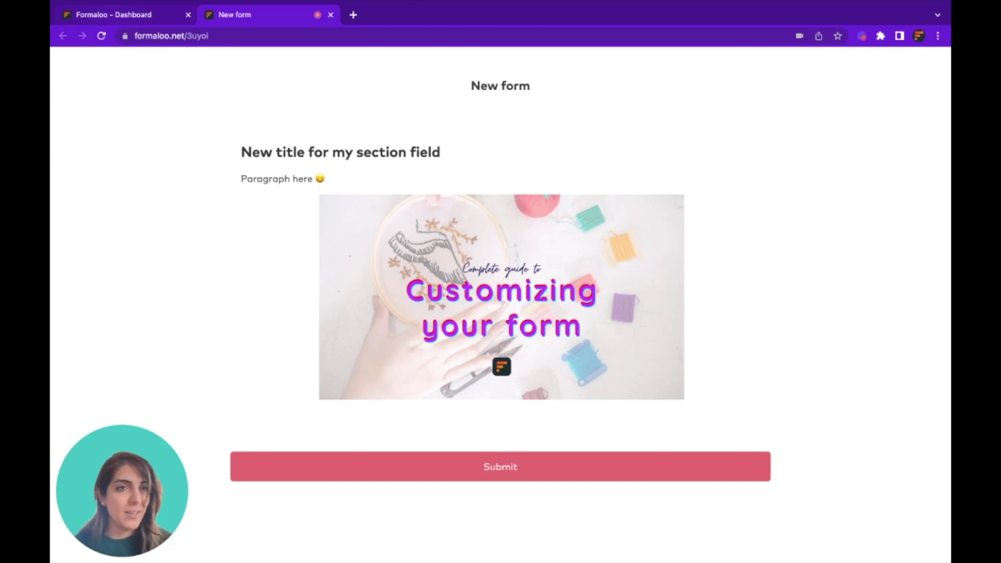
key(ctrl+shift+Tab)
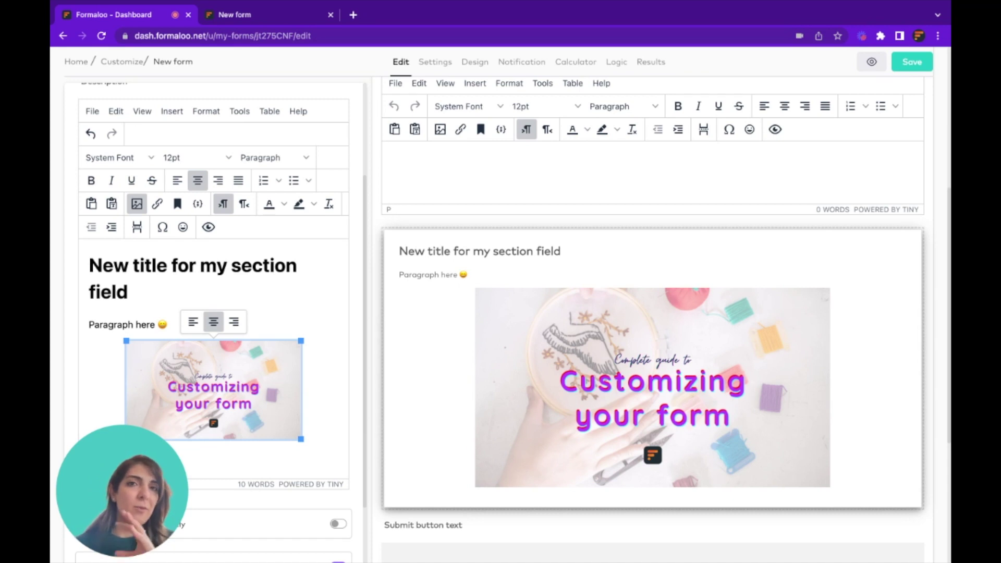
click(239, 465)
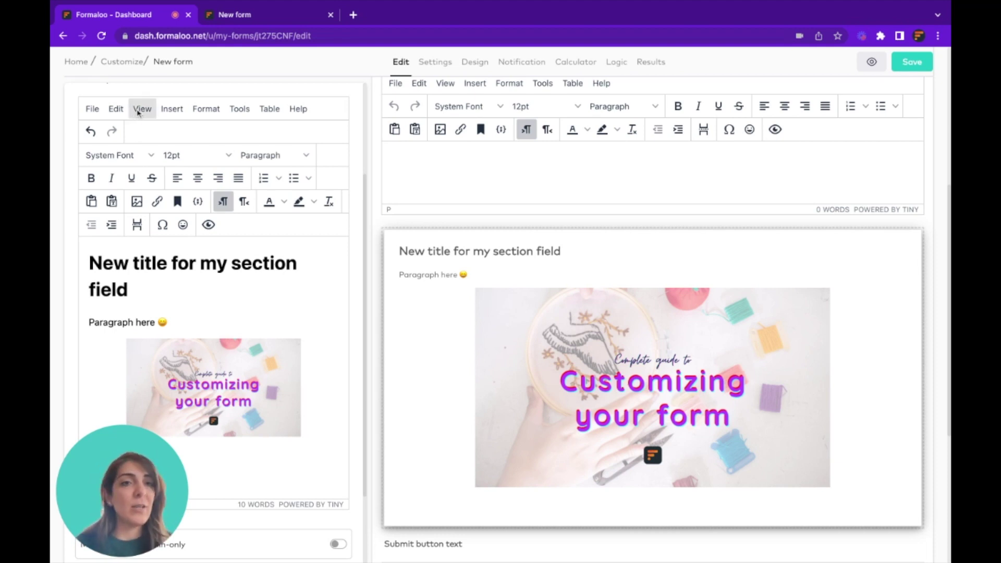
scroll(148, 179, up, 2)
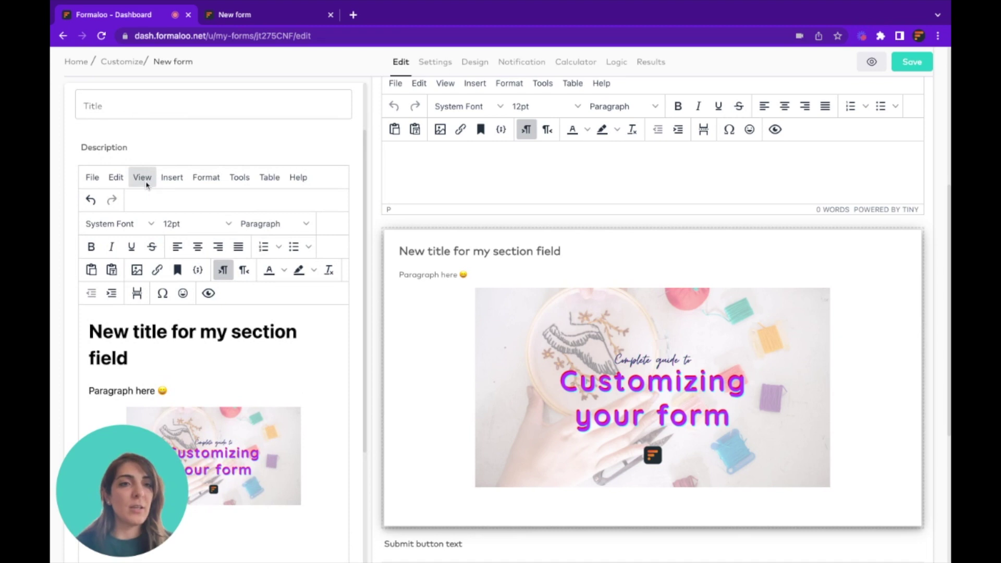
click(146, 180)
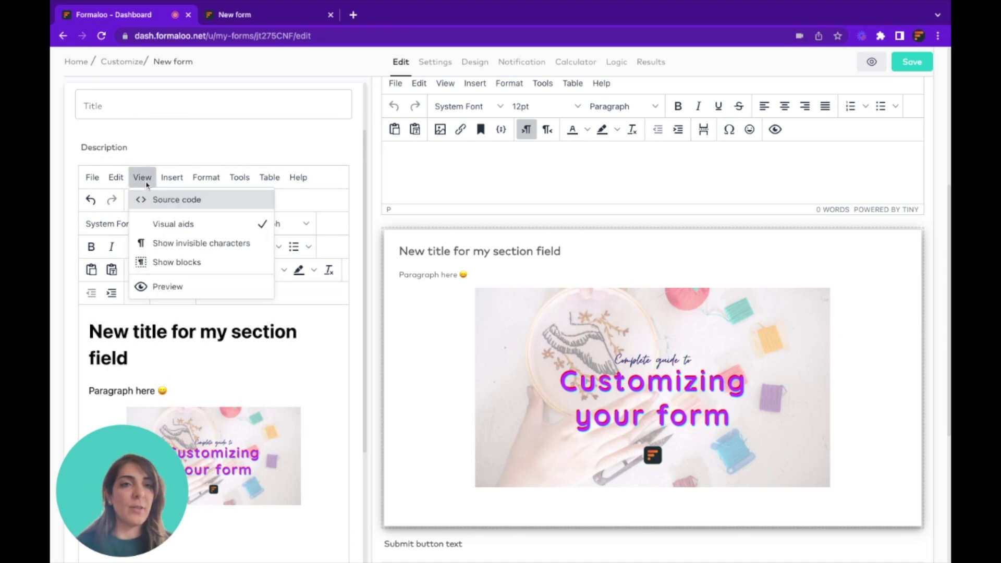
click(176, 201)
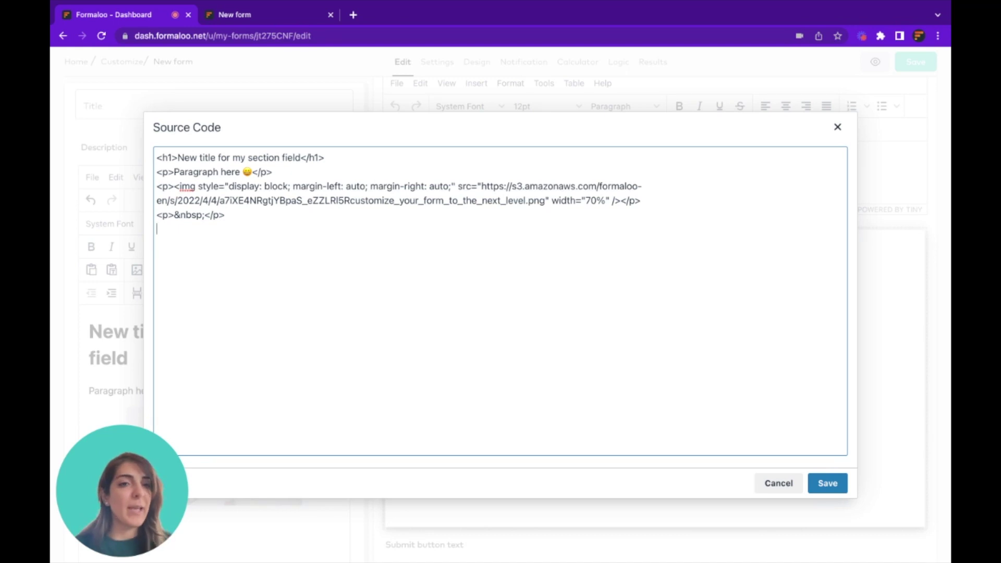
text(<iframe></iframe>)
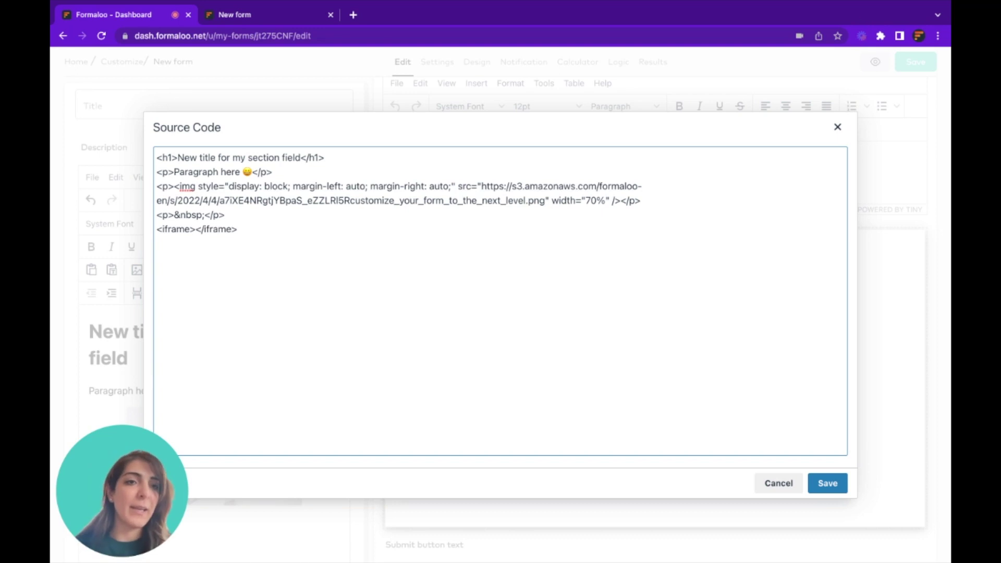
key(shift+Home)
key(BackSpace)
key(BackSpace)
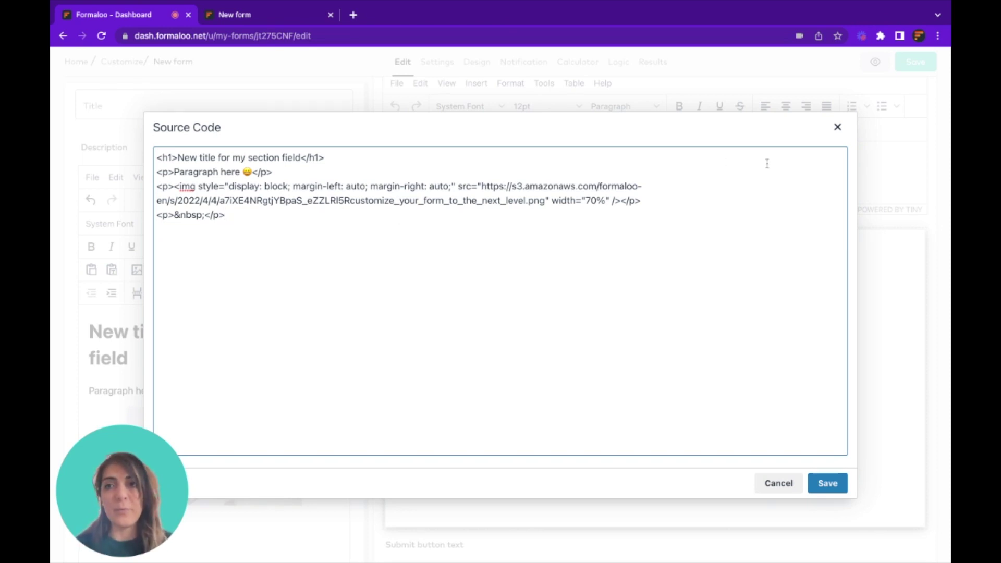
click(837, 127)
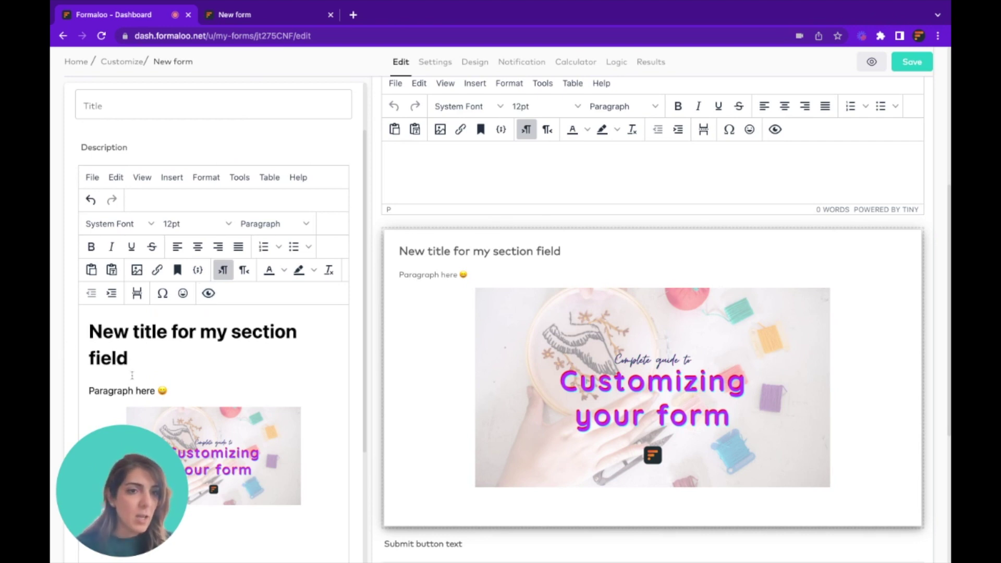
Show the Add Field panel and click into the form description and success message editors
scroll(92, 209, up, 2)
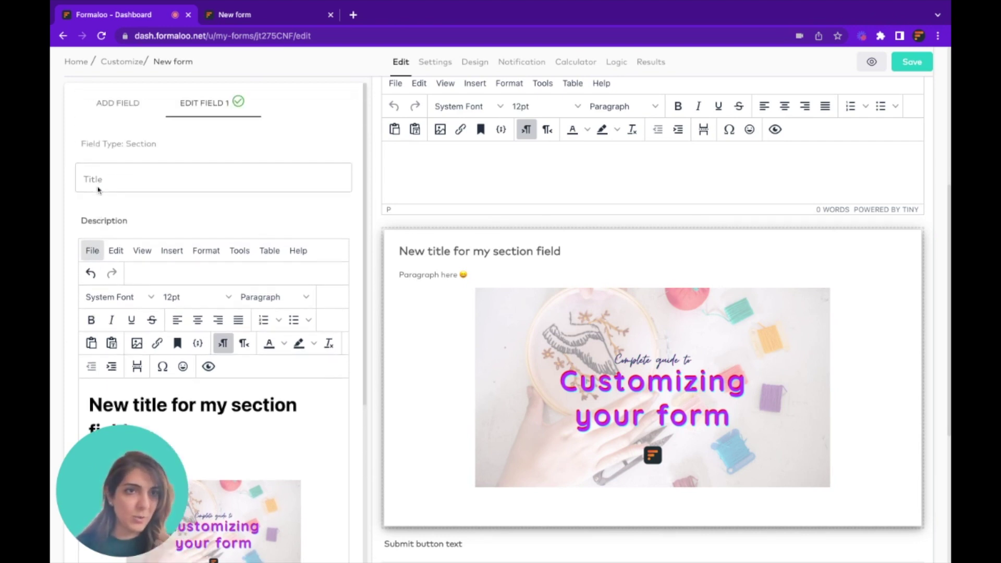
click(112, 115)
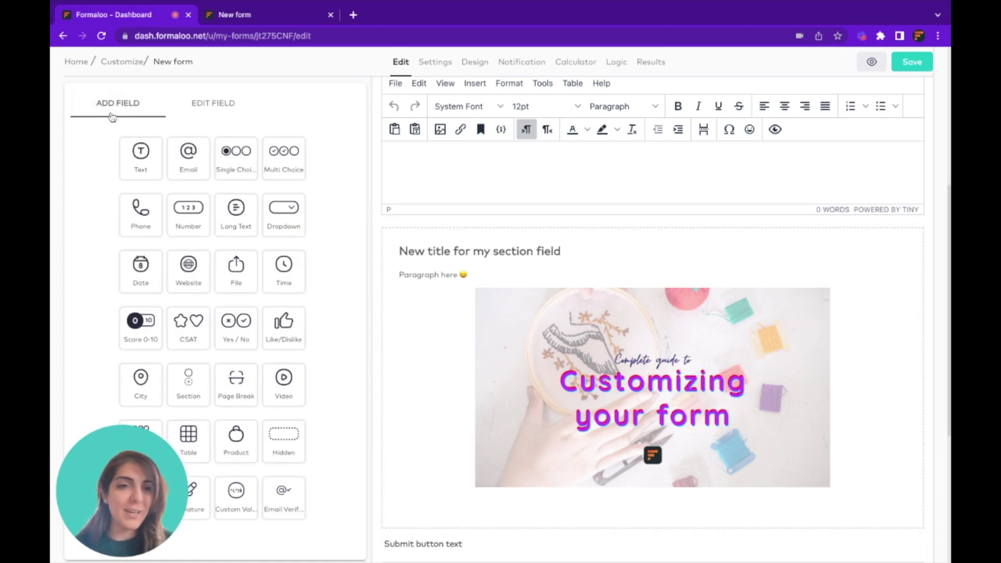
scroll(622, 263, up, 2)
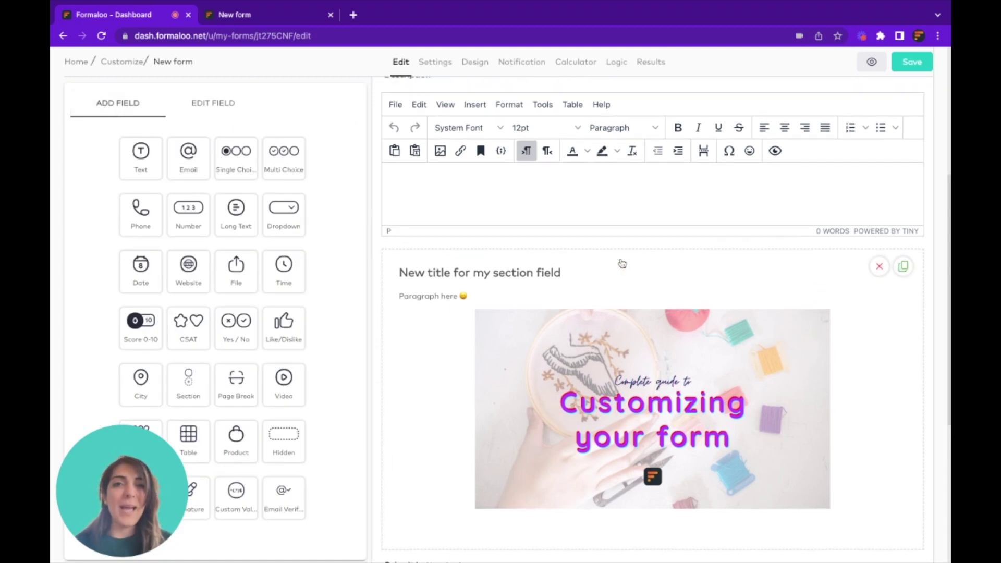
scroll(622, 263, up, 3)
click(598, 295)
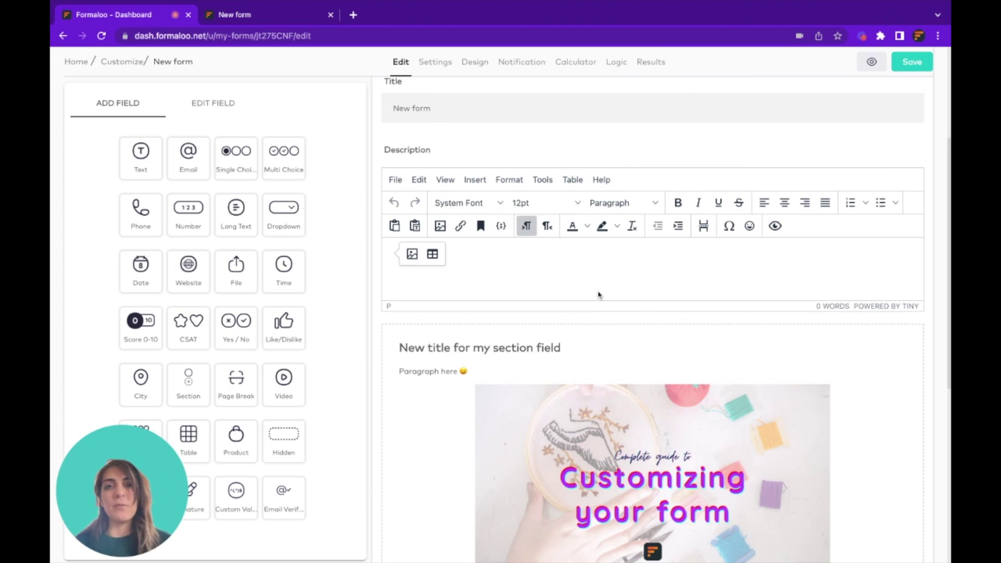
scroll(598, 295, down, 7)
click(473, 488)
scroll(471, 487, up, 7)
click(465, 445)
scroll(465, 444, down, 2)
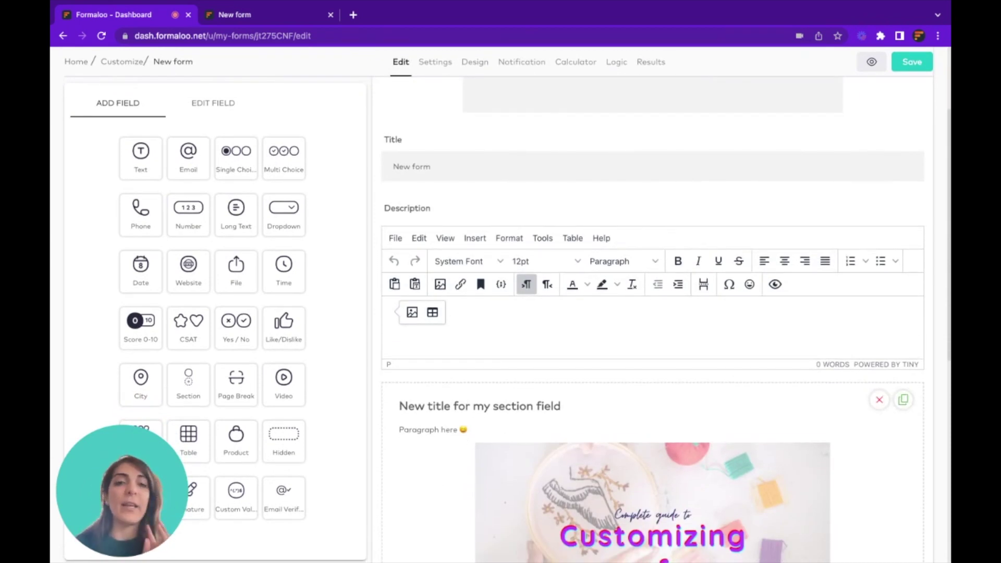
Look at the Section field's settings and the success message, then open the form's general settings
click(490, 431)
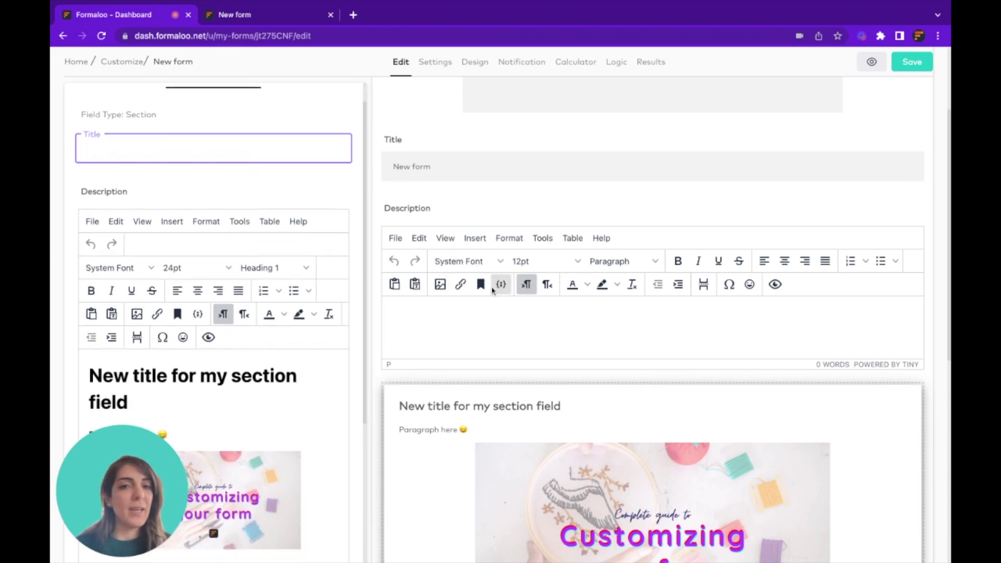
click(126, 113)
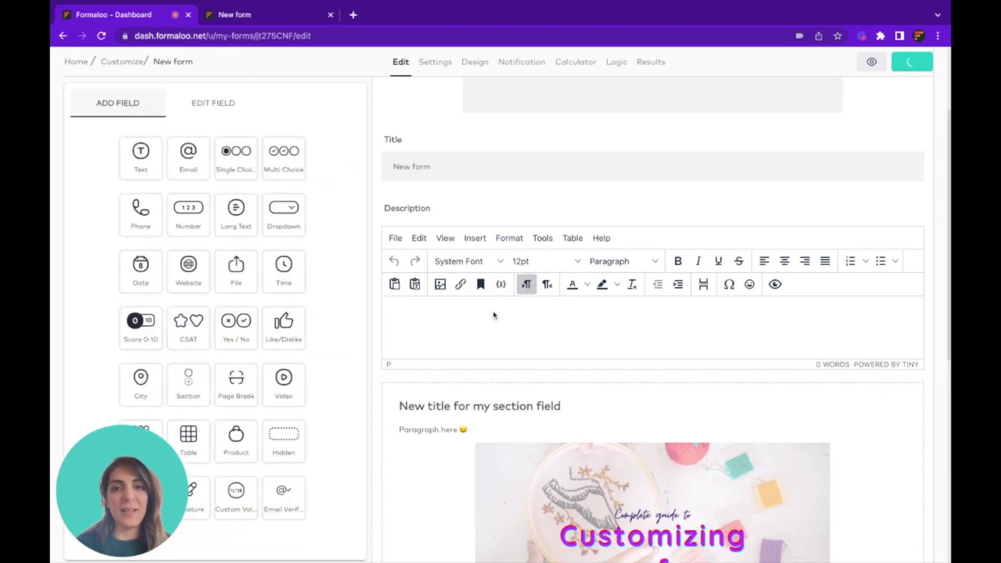
scroll(500, 320, down, 8)
click(478, 488)
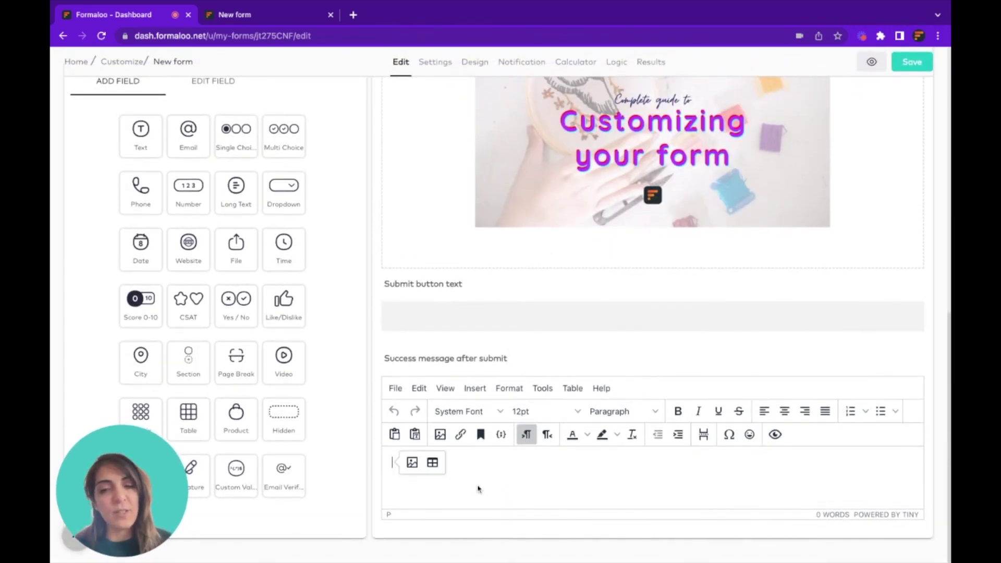
scroll(478, 489, up, 8)
click(433, 99)
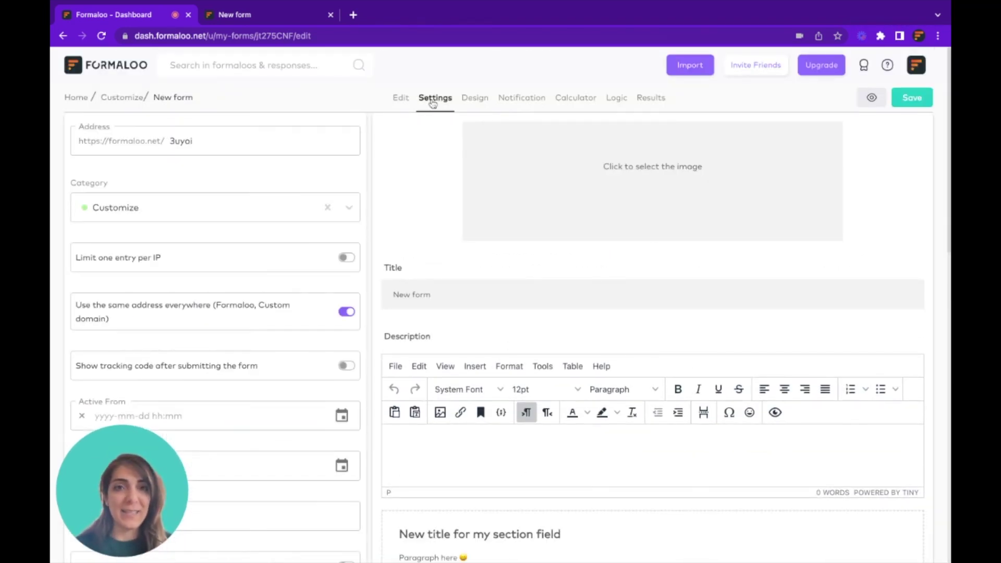
Change the form's address slug from 3uyoi to newform1 and save it
click(216, 140)
double_click(217, 141)
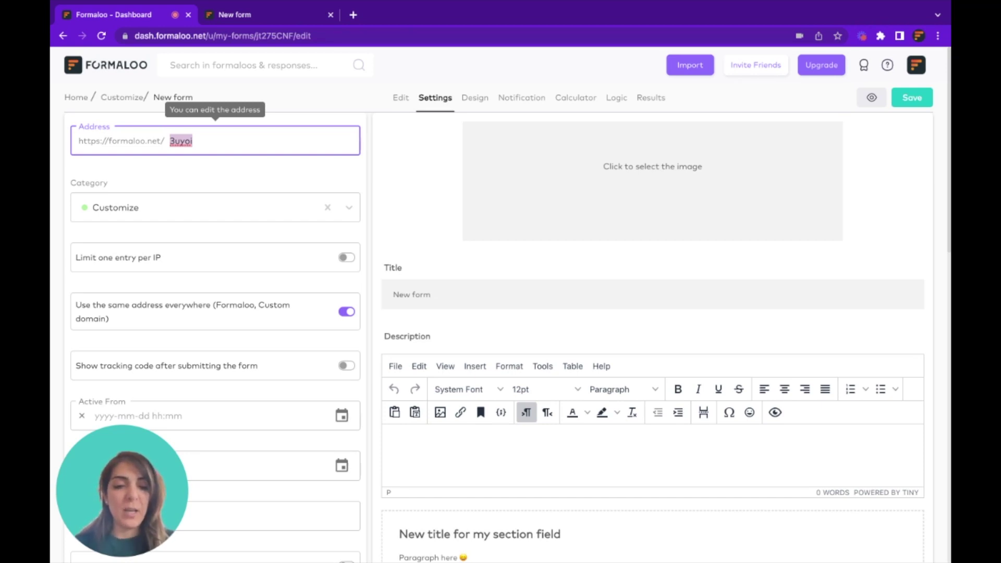
text(newform)
key(ctrl+a)
text(newform1)
click(917, 97)
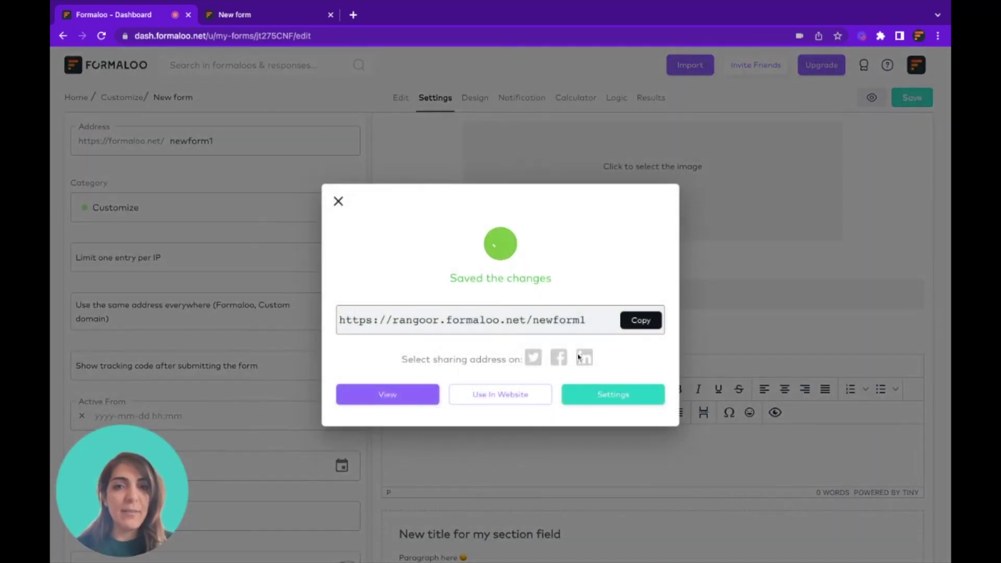
Check the live form at the new newform1 link, then close it and the confirmation
click(382, 395)
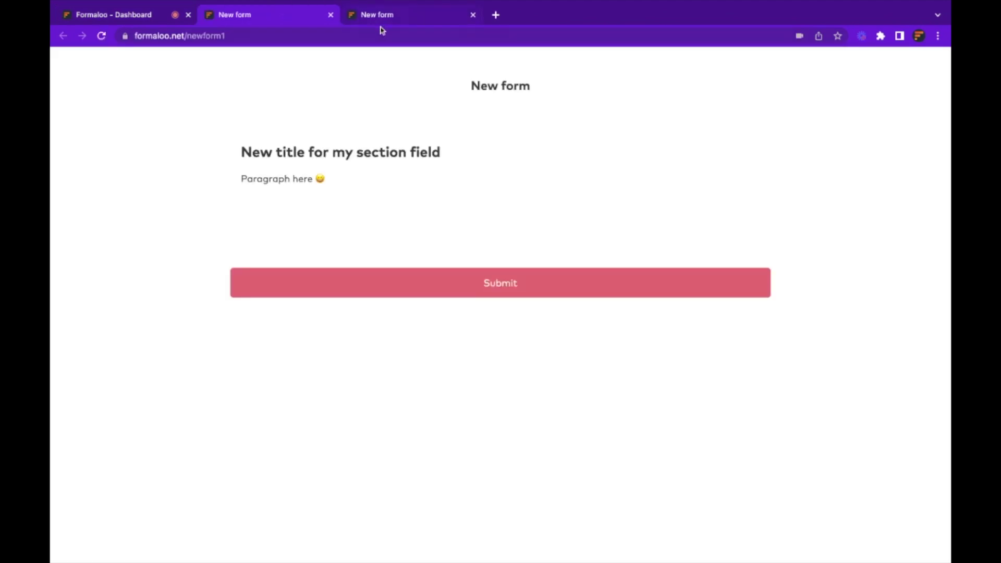
click(331, 14)
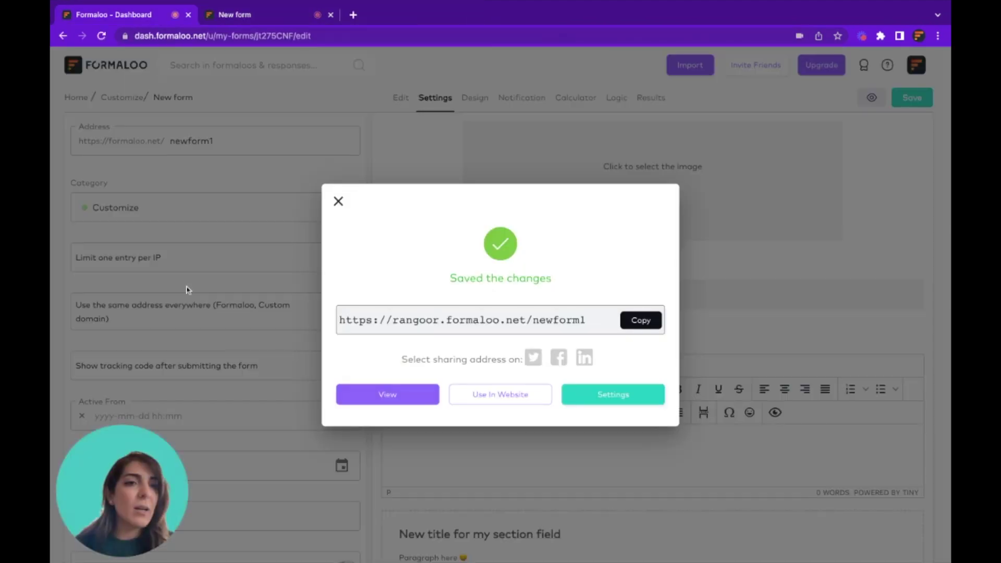
click(187, 286)
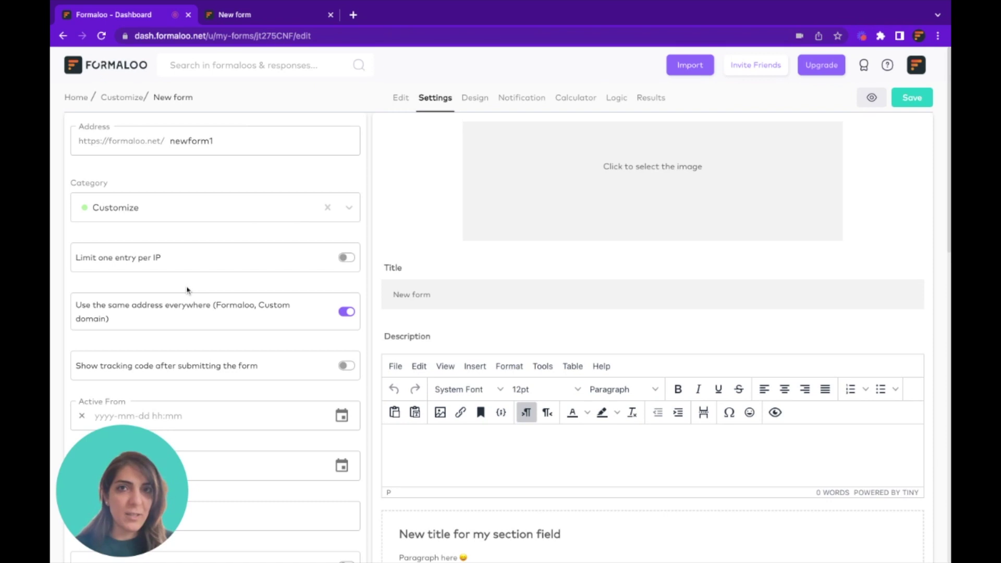
Set a 00:05 countdown timer, save it, and reload the live form to see it counting down
scroll(348, 167, down, 1)
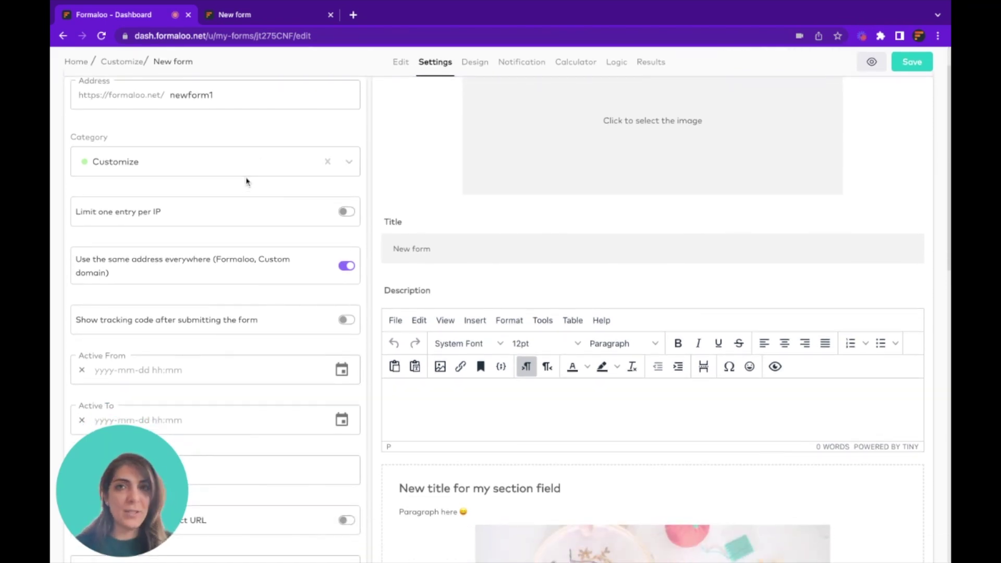
scroll(247, 181, down, 2)
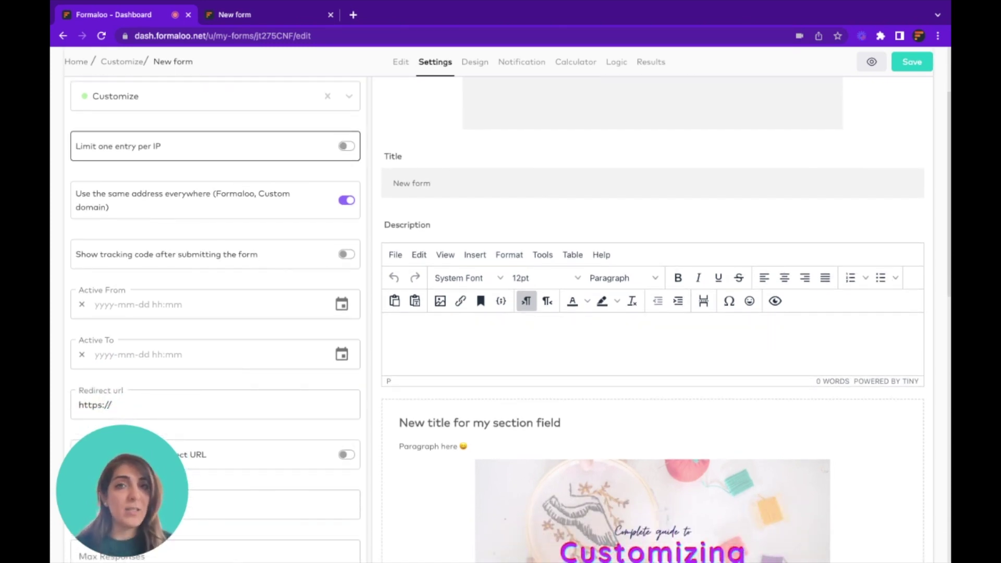
scroll(215, 187, down, 4)
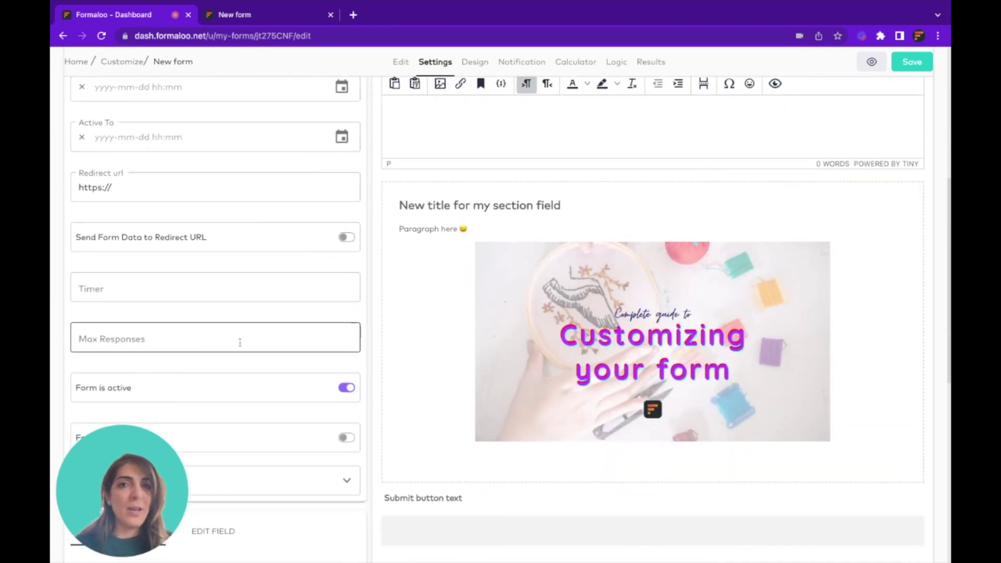
scroll(203, 329, down, 1)
click(165, 240)
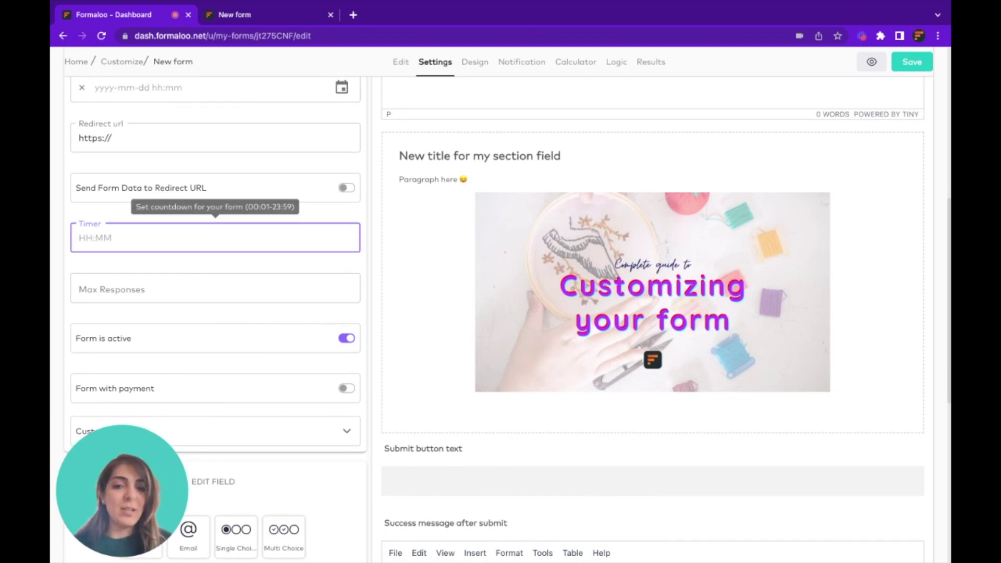
text(01:)
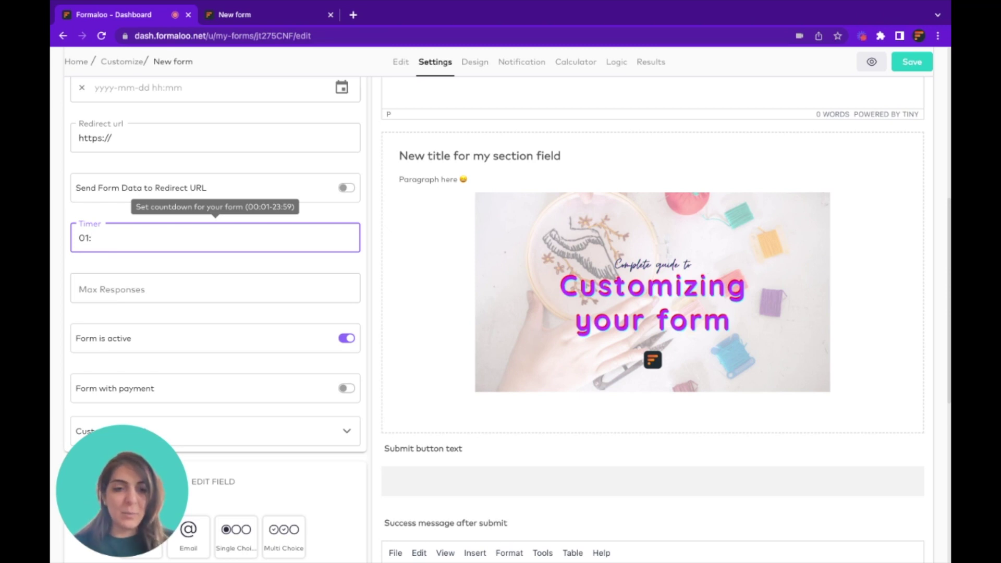
key(BackSpace)
key(BackSpace)
text(0:)
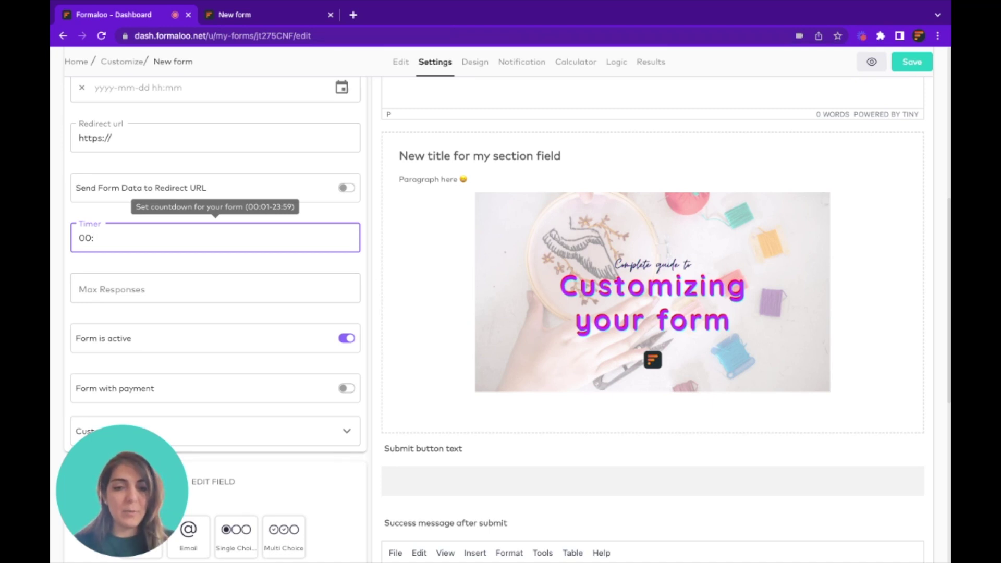
text(05)
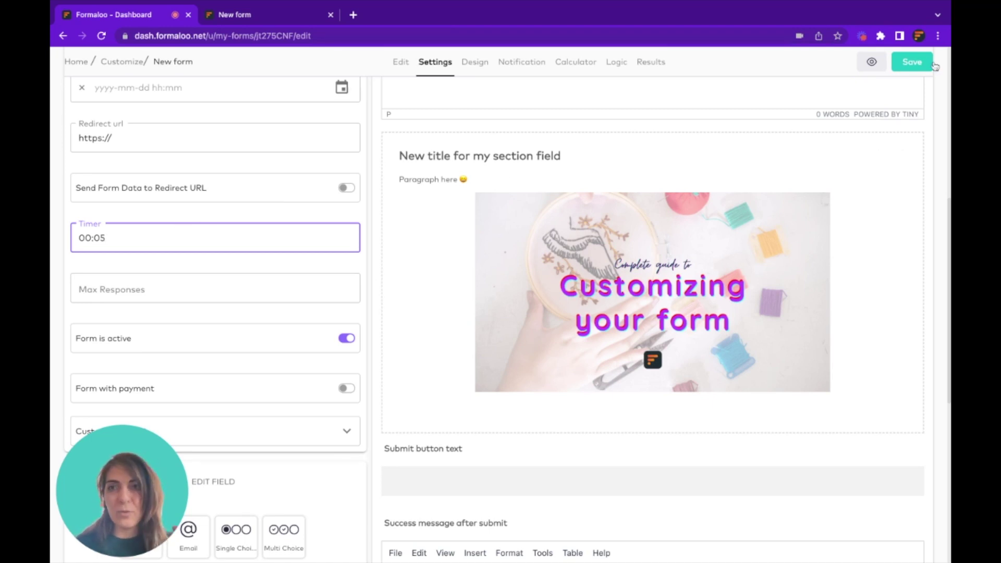
click(922, 62)
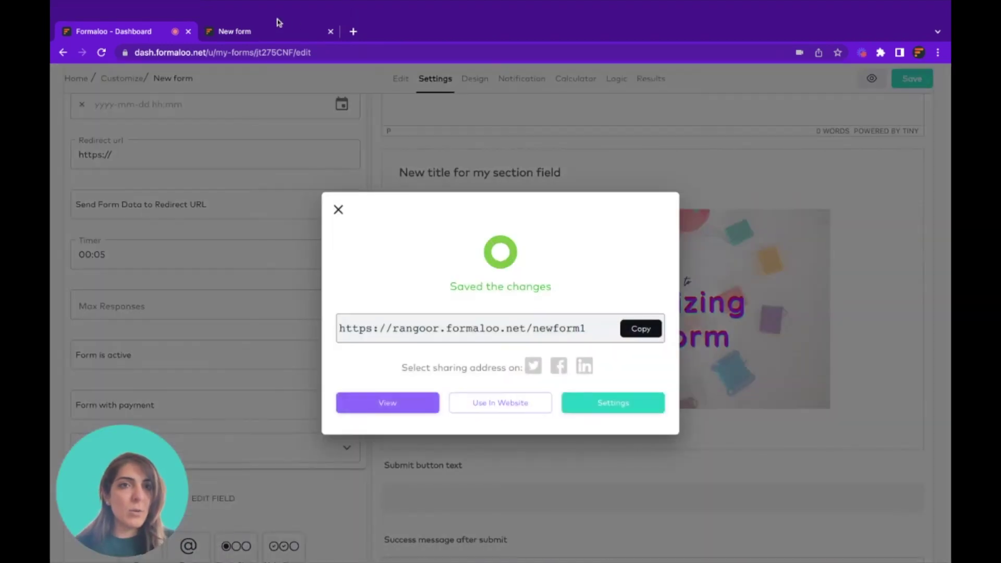
click(277, 22)
key(super+r)
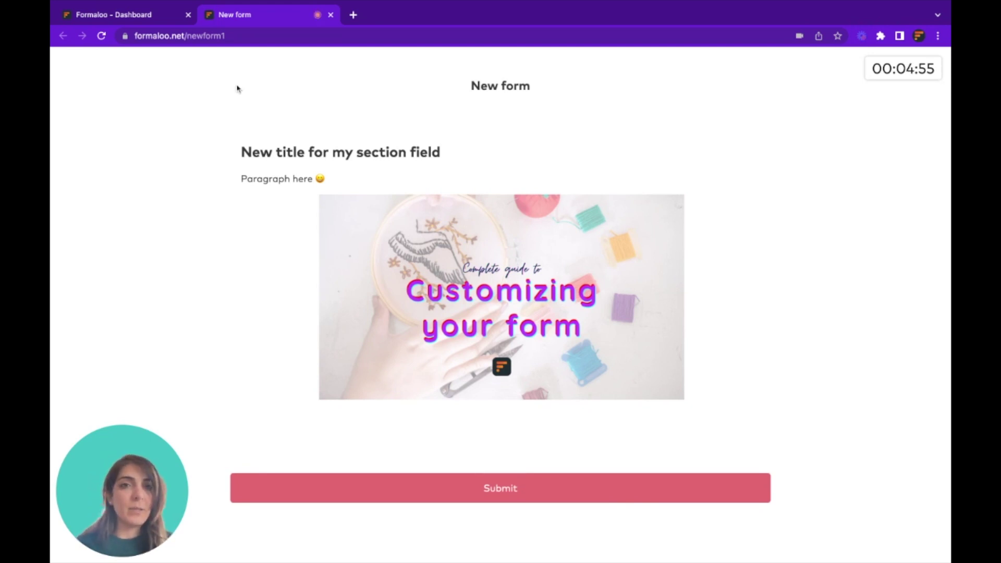
Return to the Formaloo Dashboard tab with the form settings and the 00:05 timer
key(ctrl+shift+Tab)
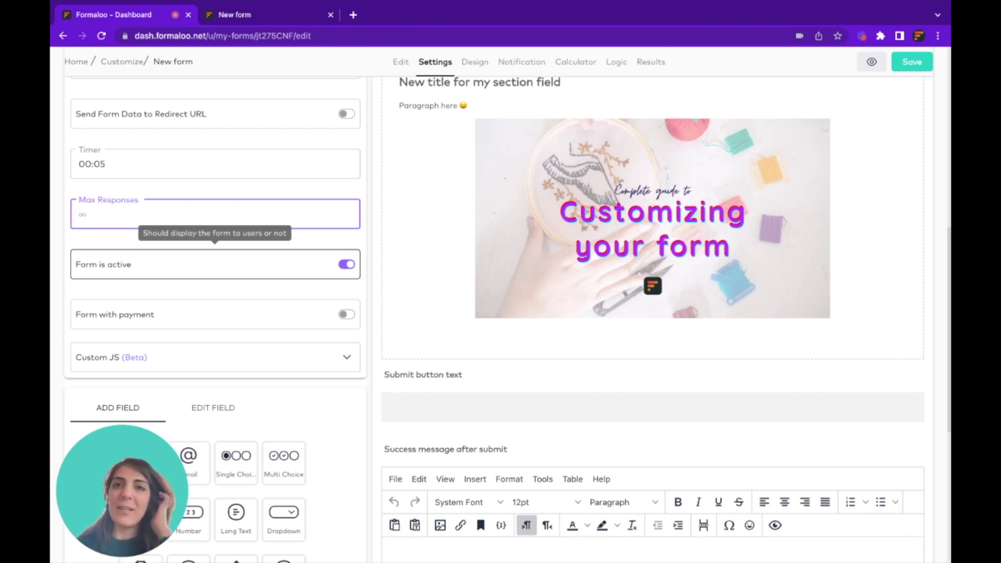
Turn on Form with payment and look at the payment method list without choosing one
click(347, 315)
scroll(347, 319, down, 2)
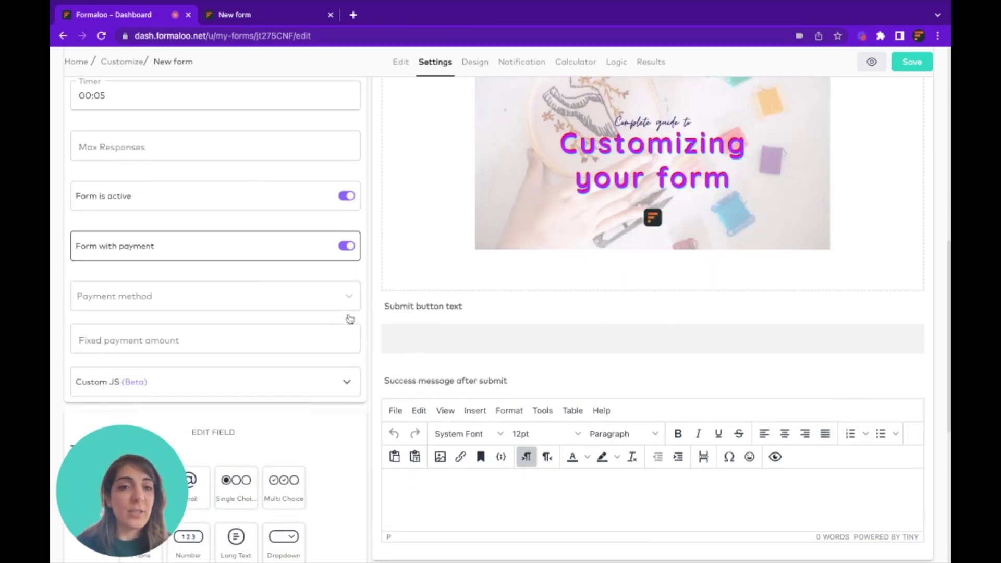
click(339, 250)
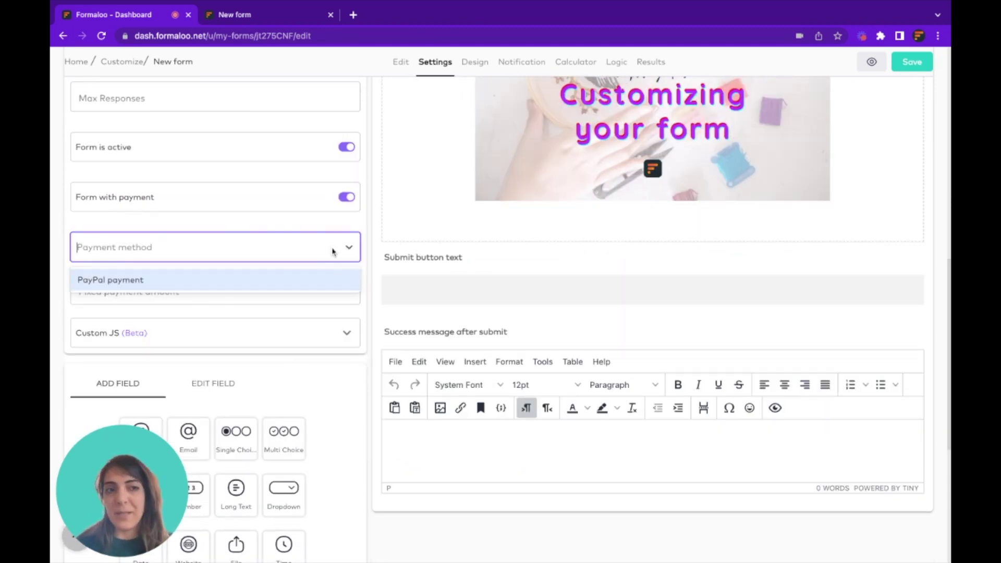
click(351, 250)
scroll(534, 236, up, 10)
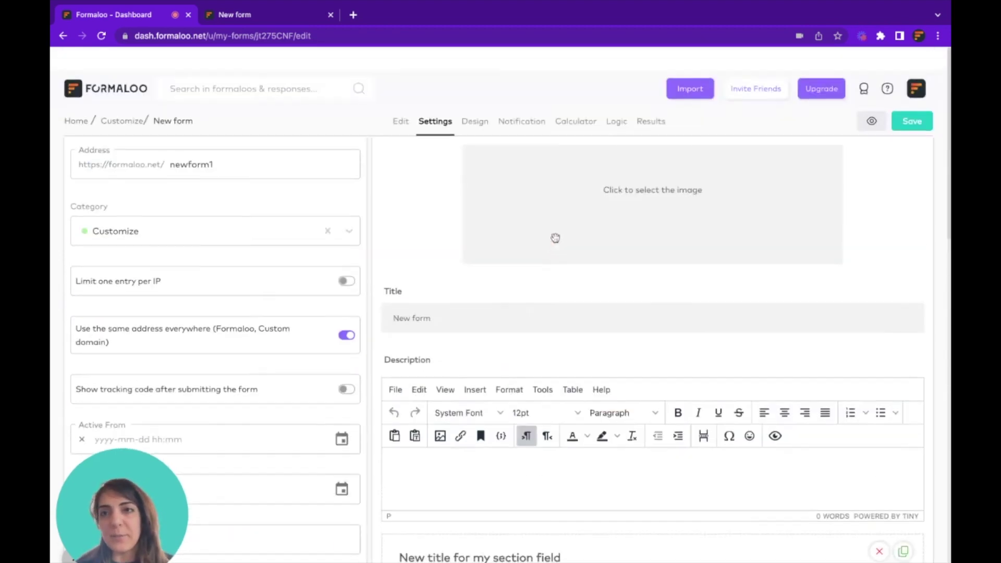
scroll(555, 237, down, 1)
Check the account's payment methods, pick then clear PayPal, and select the fixed payment amount field
click(915, 67)
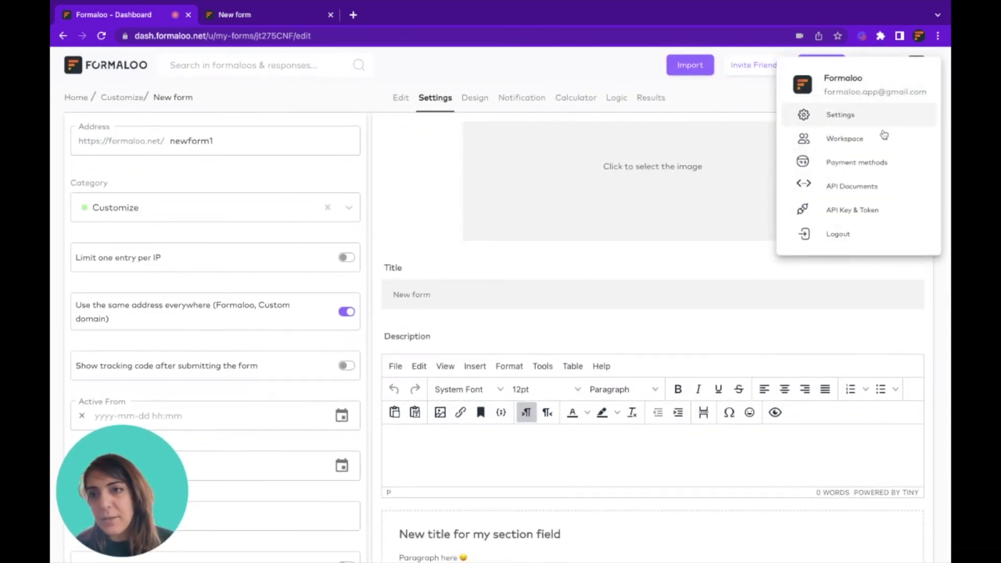
click(829, 163)
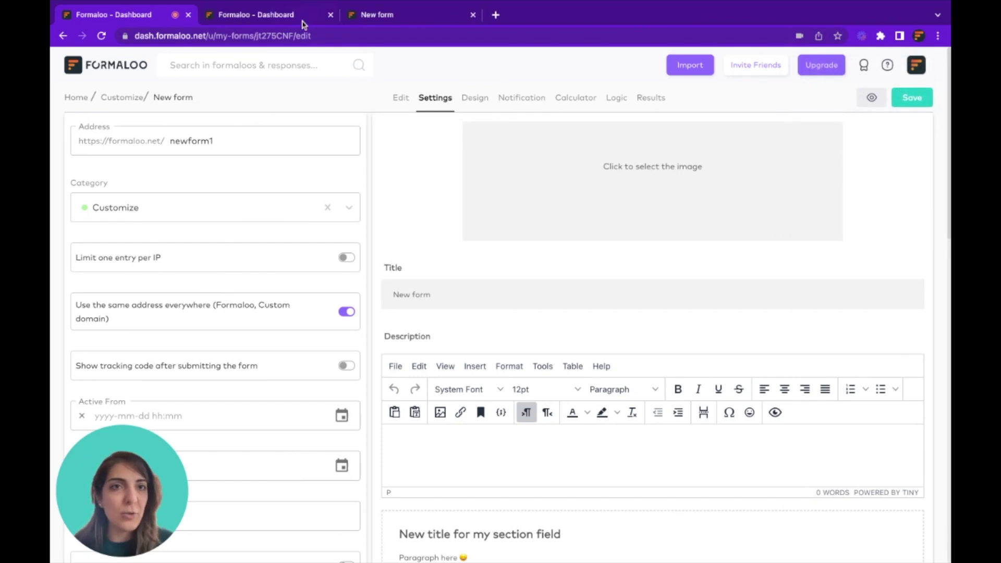
click(302, 21)
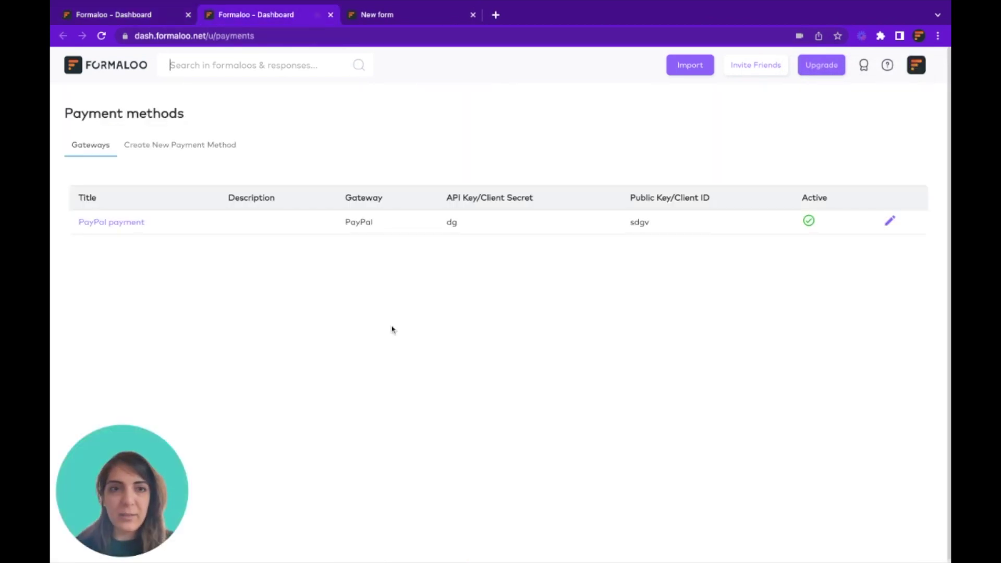
click(224, 151)
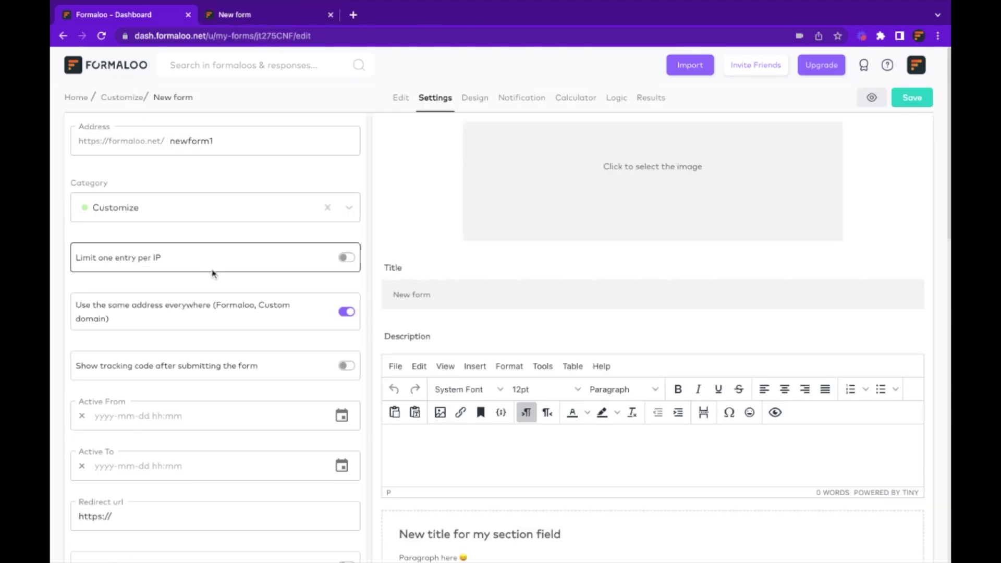
scroll(228, 311, down, 5)
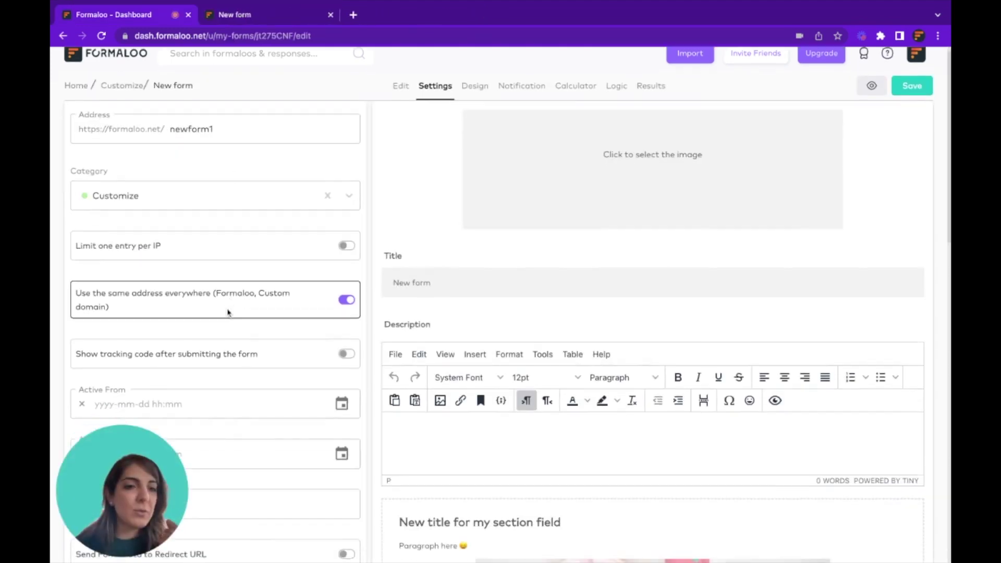
scroll(228, 313, down, 7)
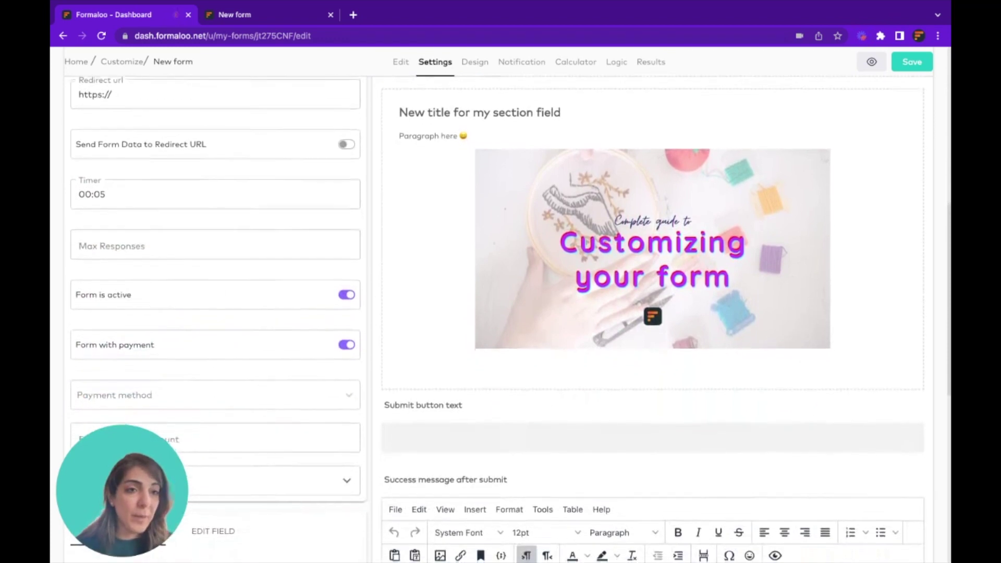
click(277, 204)
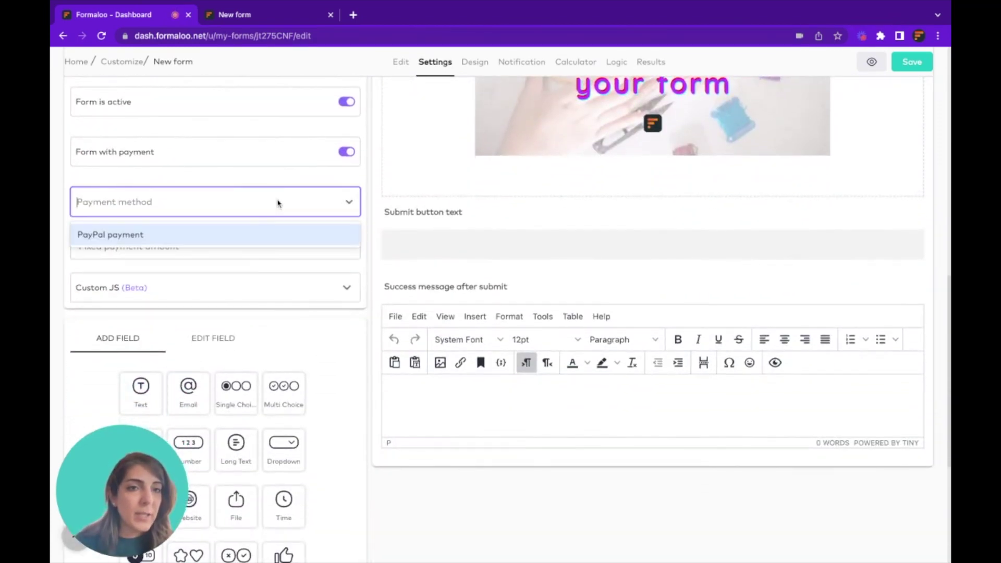
click(175, 233)
click(327, 219)
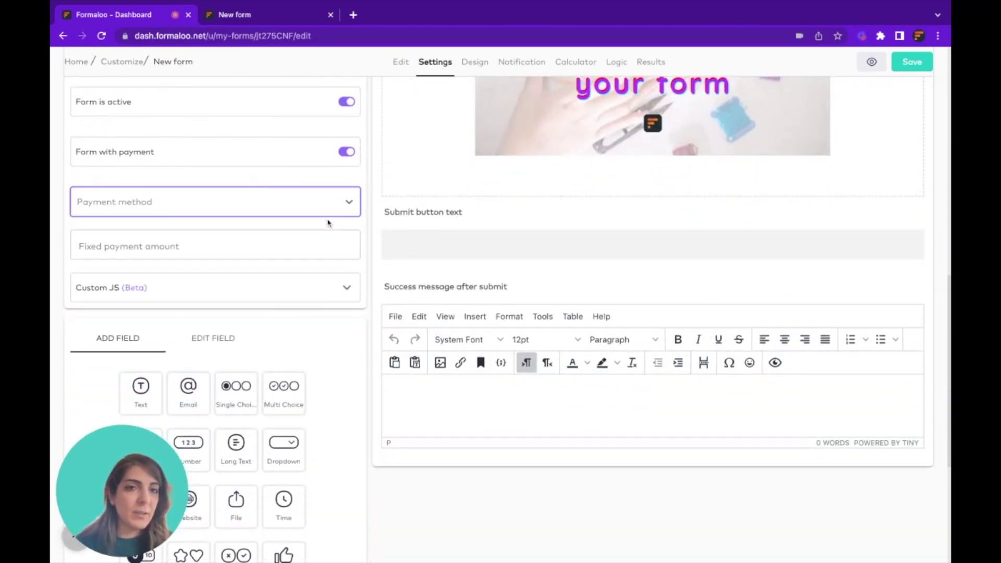
click(205, 245)
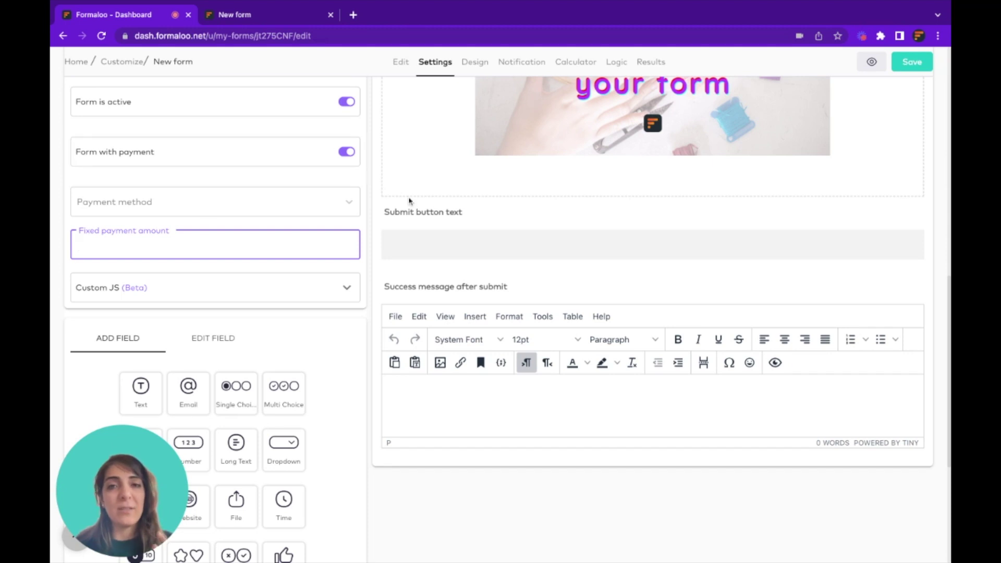
click(574, 63)
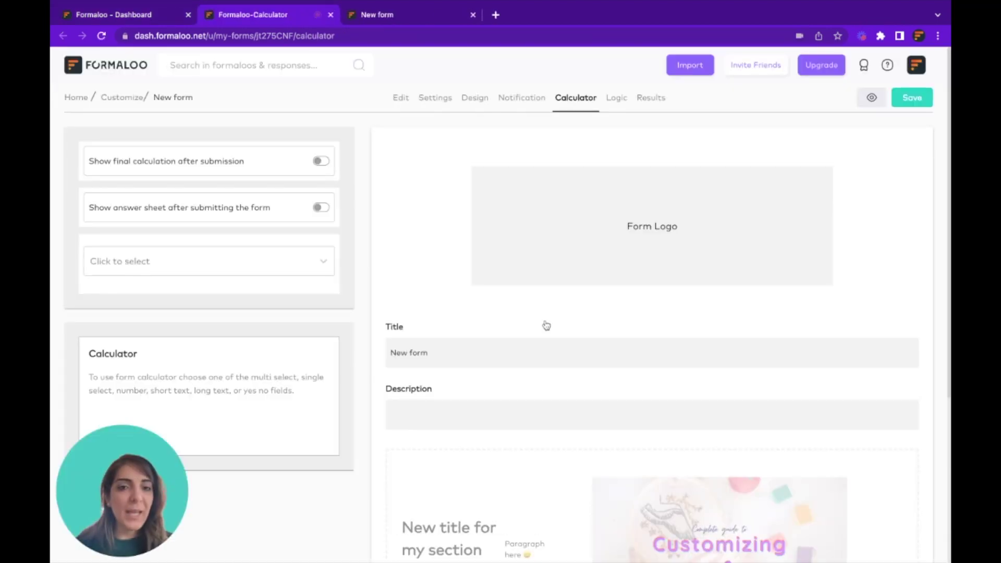
Go to the Calculator page and pick the option field for calculation
scroll(546, 326, down, 5)
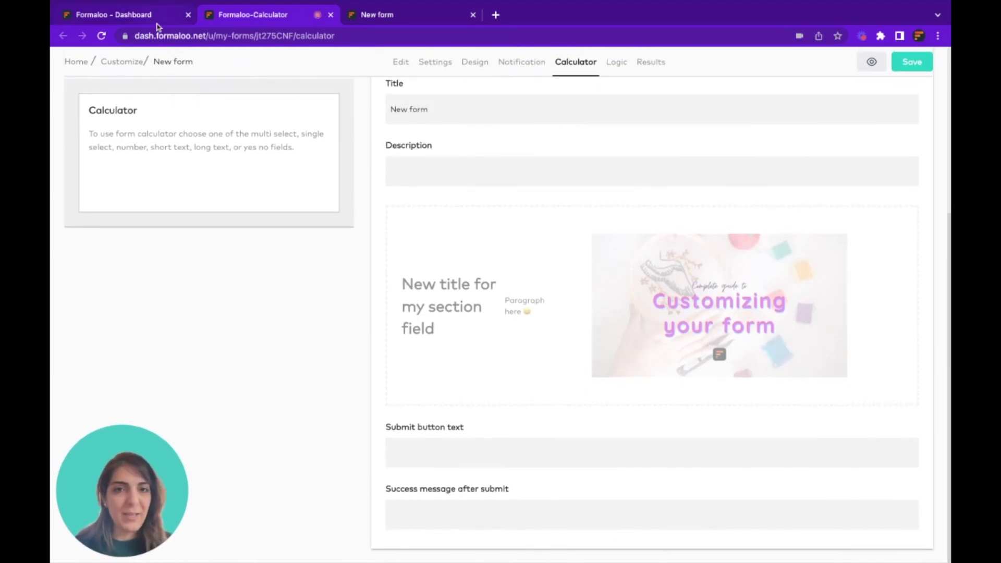
click(469, 288)
click(120, 15)
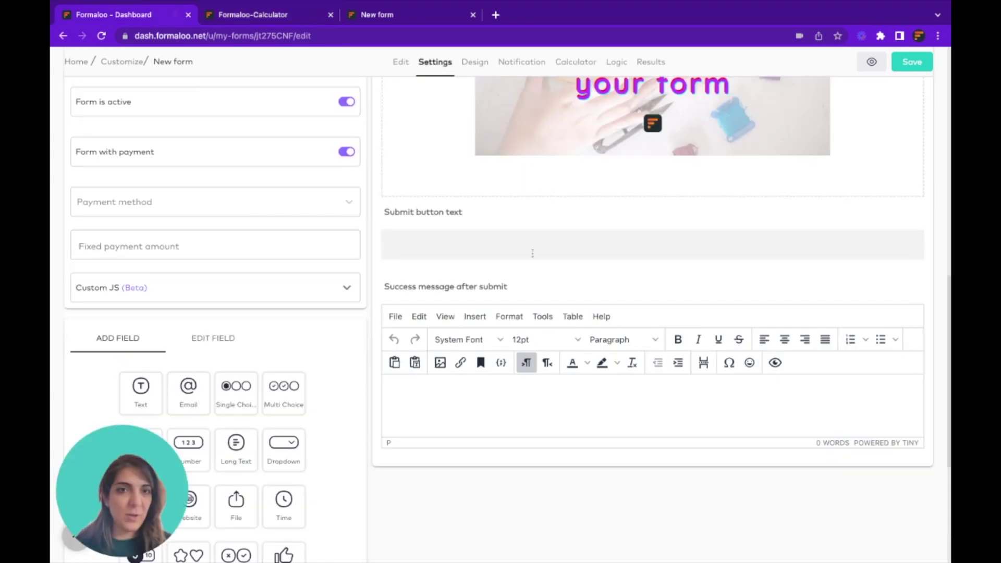
scroll(225, 191, down, 3)
click(253, 14)
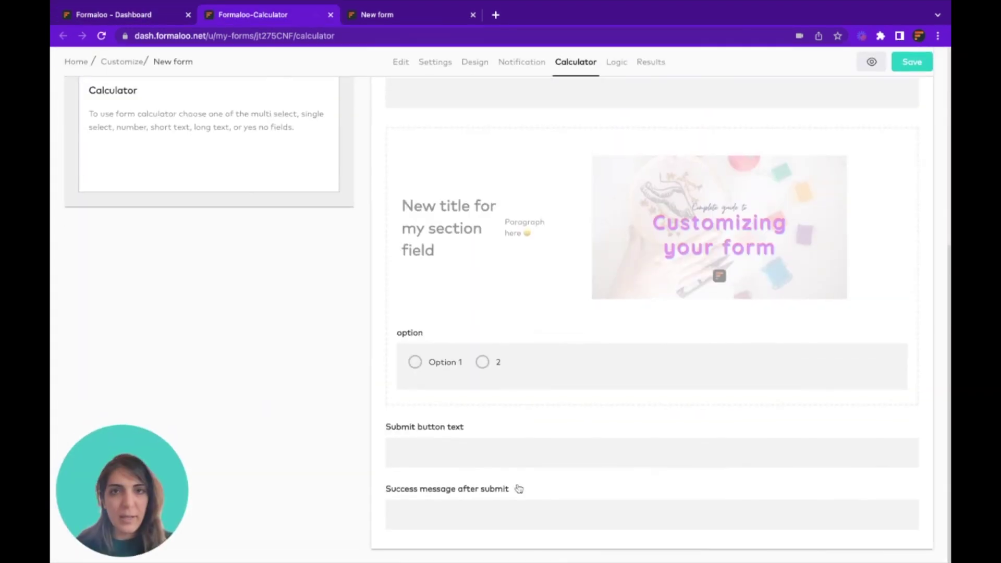
click(450, 340)
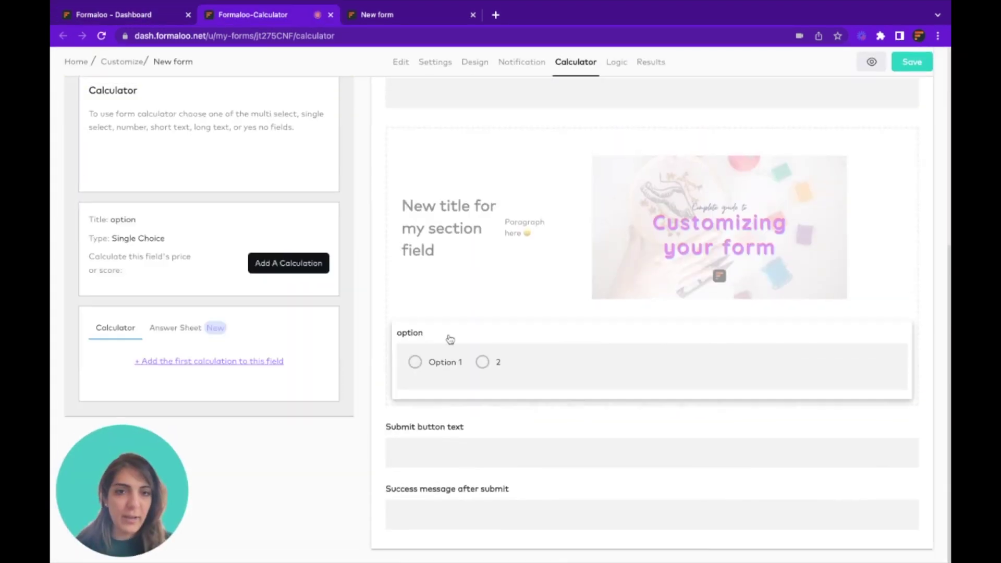
Add a calculation rule so answer Option 1 adds 10 to Price
click(278, 266)
scroll(278, 267, down, 1)
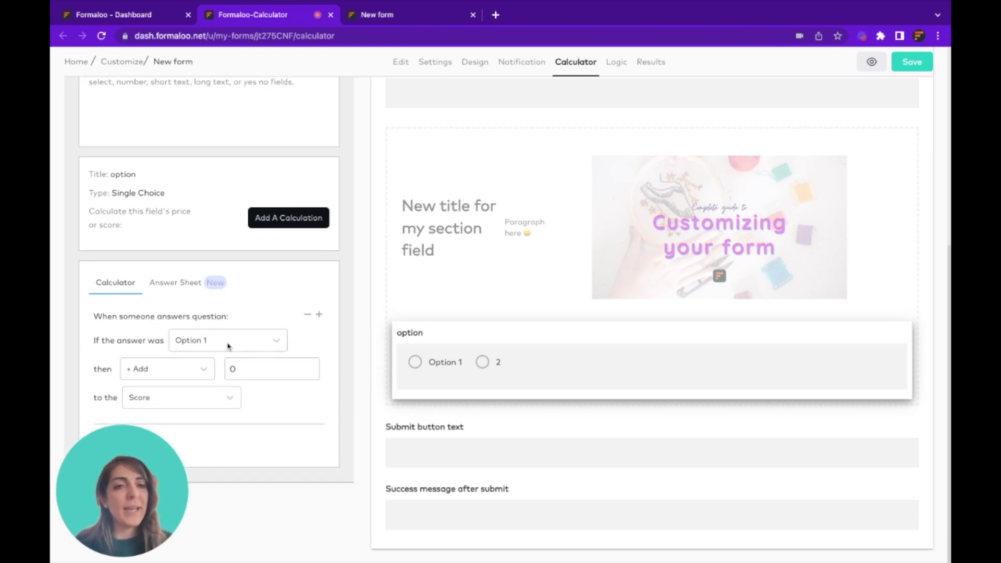
click(238, 368)
text(10)
click(174, 398)
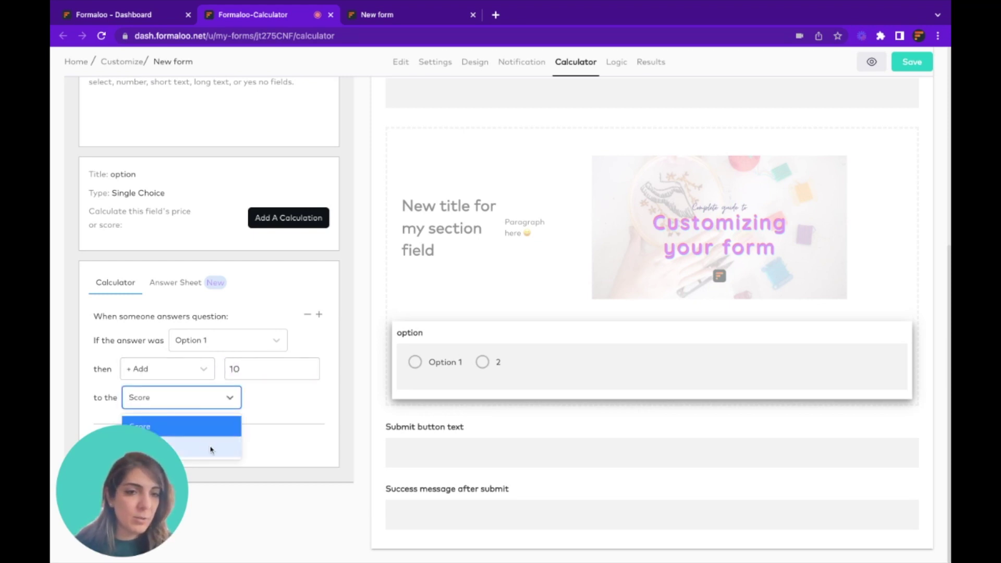
click(111, 466)
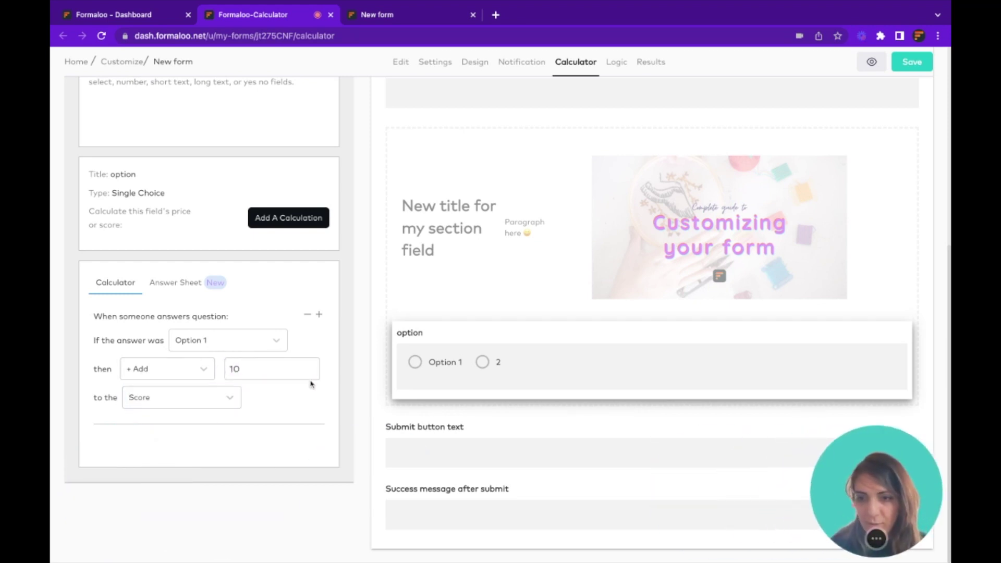
click(175, 397)
click(148, 436)
click(168, 399)
click(165, 447)
Add a second rule so answer 2 adds 20 to Price, and save the rules
click(319, 314)
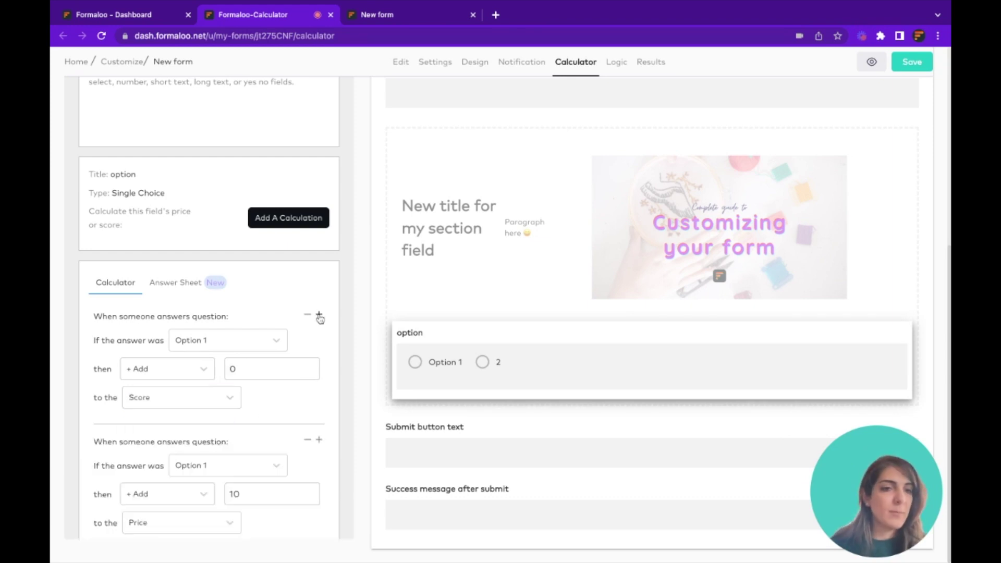
click(210, 341)
click(208, 385)
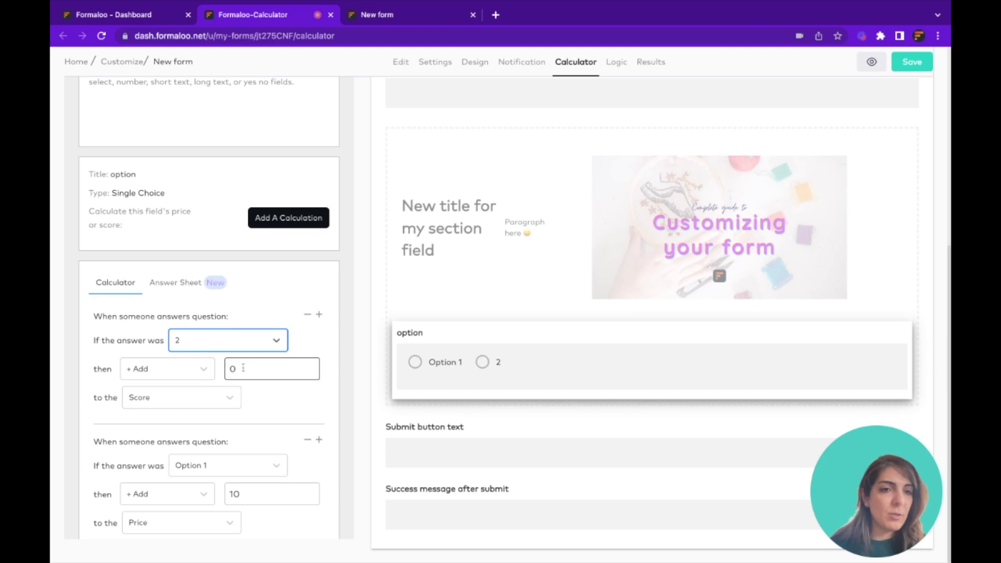
key(Tab)
text(20)
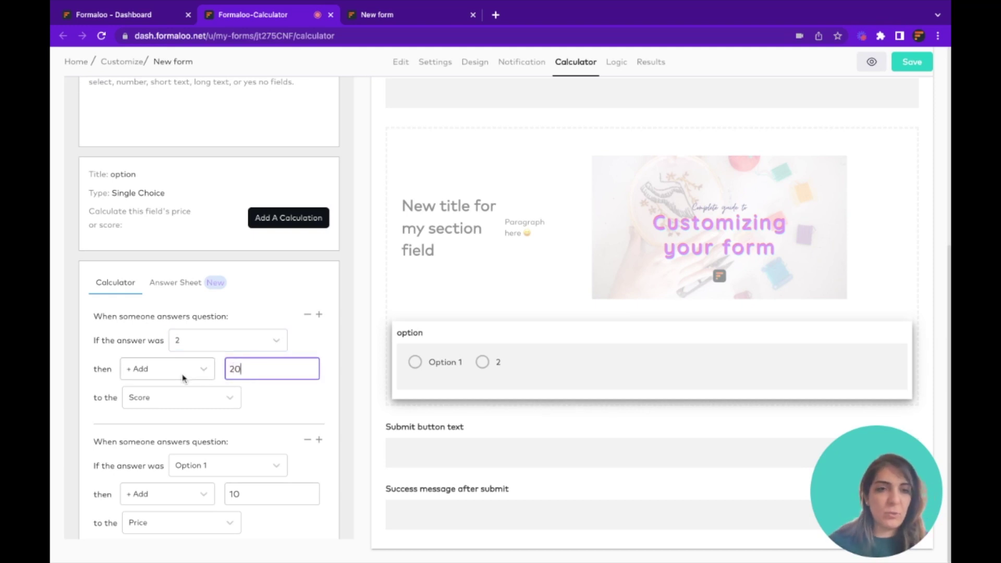
click(177, 398)
click(163, 443)
scroll(161, 440, up, 1)
click(916, 63)
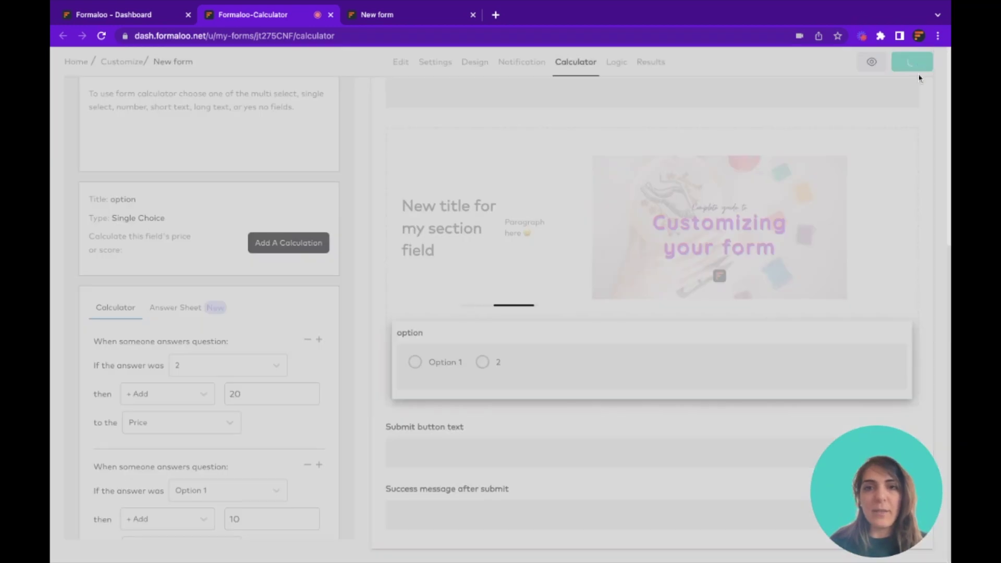
Enable 'Show final calculation after submission' and save the form
click(919, 78)
scroll(537, 208, up, 7)
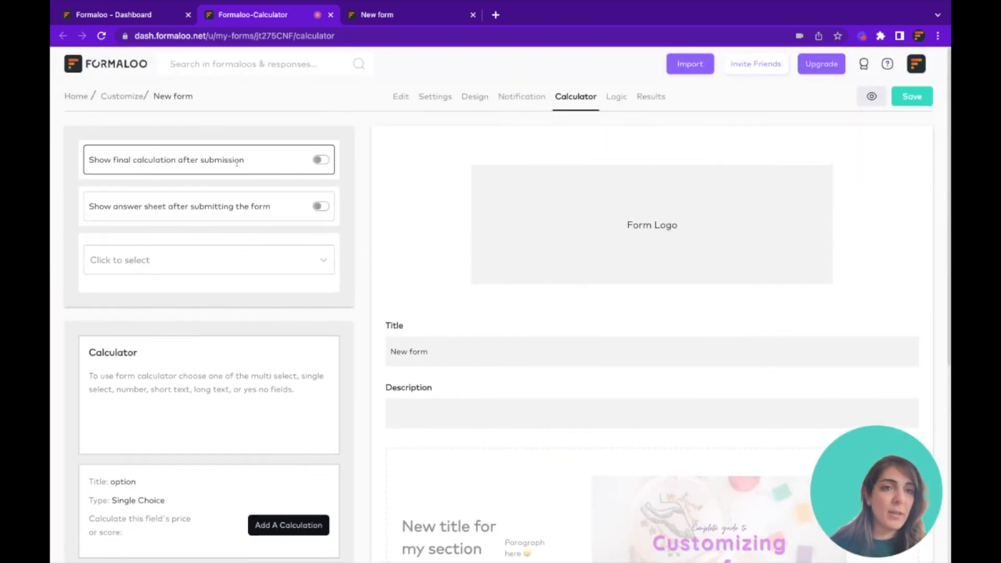
click(321, 161)
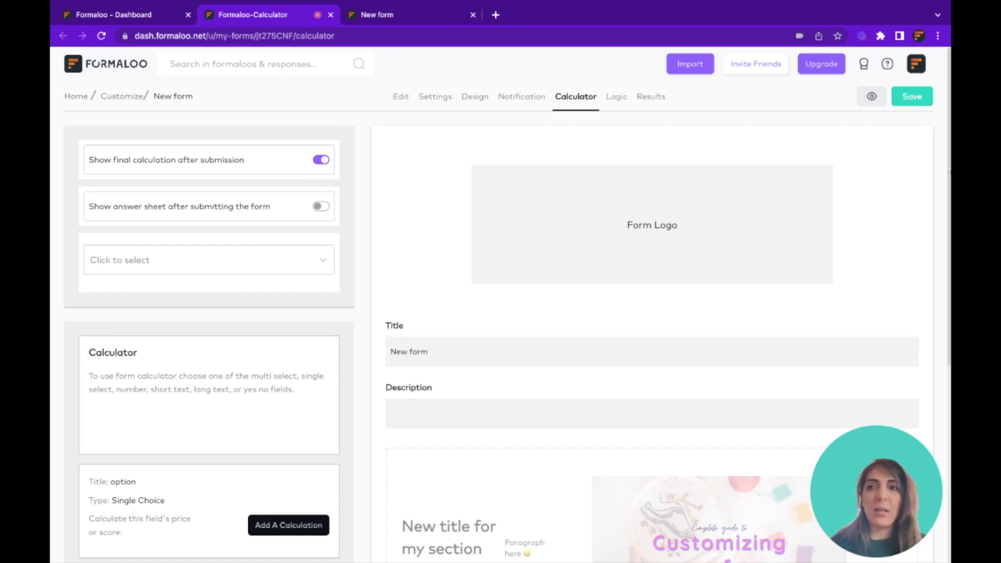
click(916, 101)
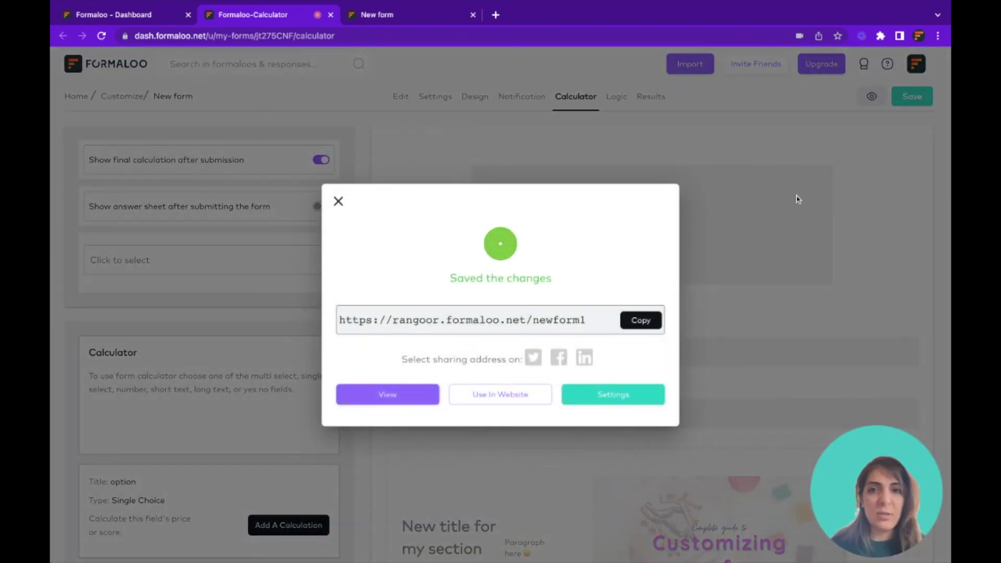
click(796, 199)
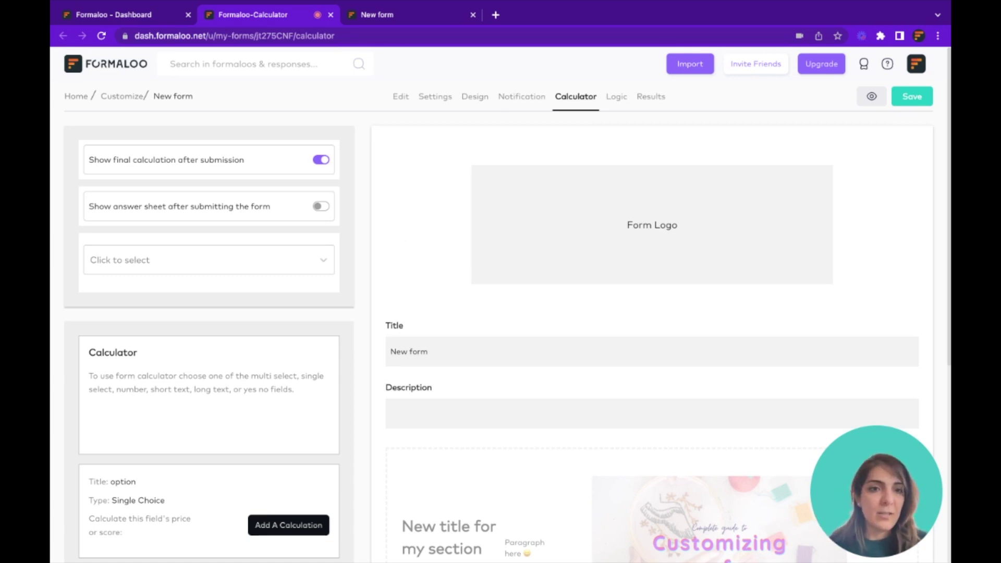
Set the form's currency to Euros and save
click(318, 256)
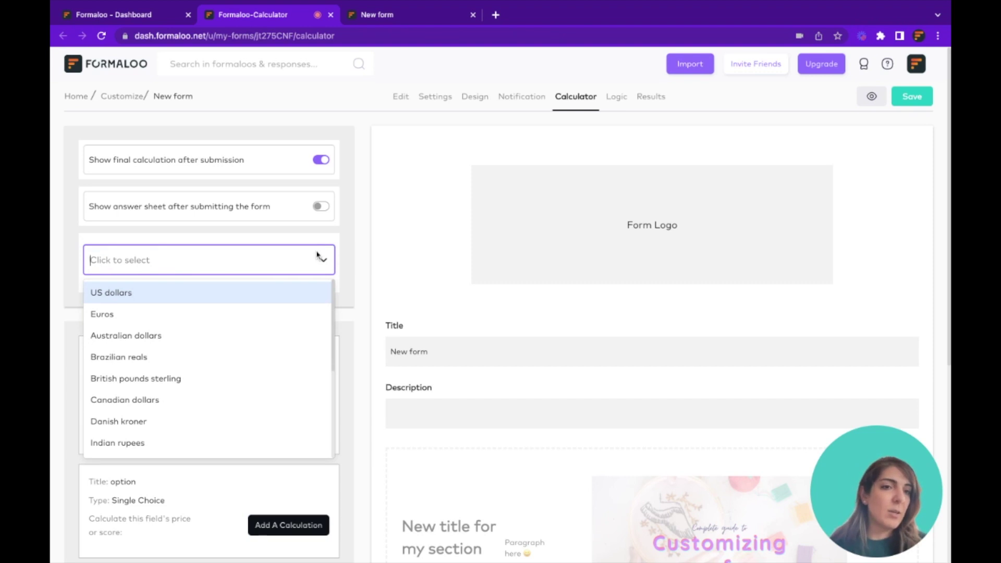
scroll(251, 399, down, 1)
scroll(251, 399, down, 2)
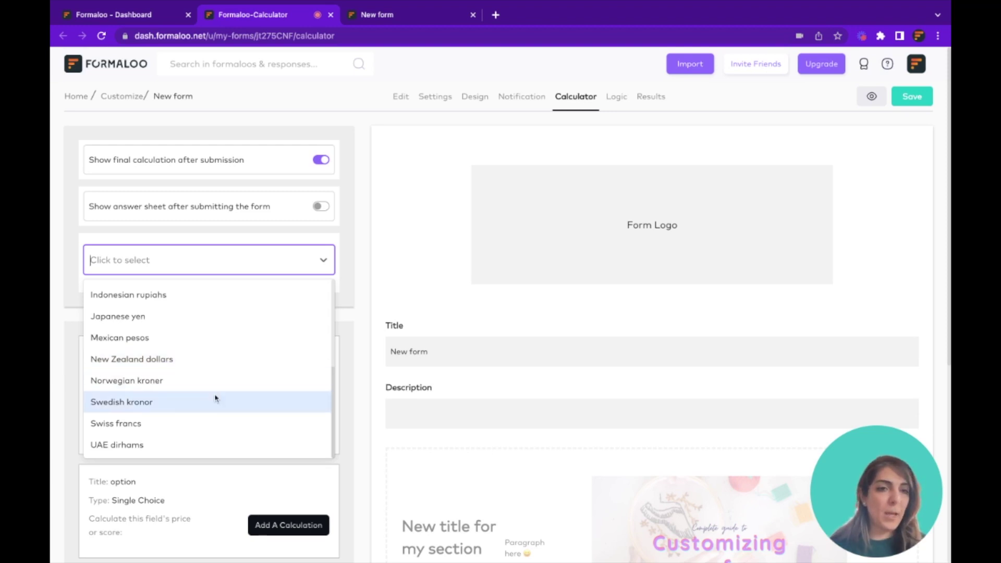
scroll(214, 394, up, 3)
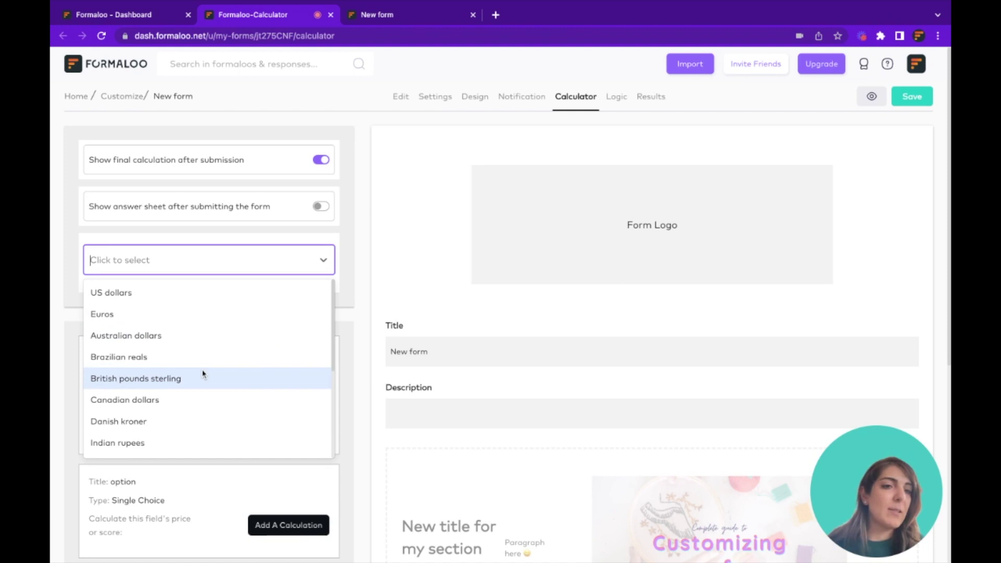
click(166, 319)
click(905, 99)
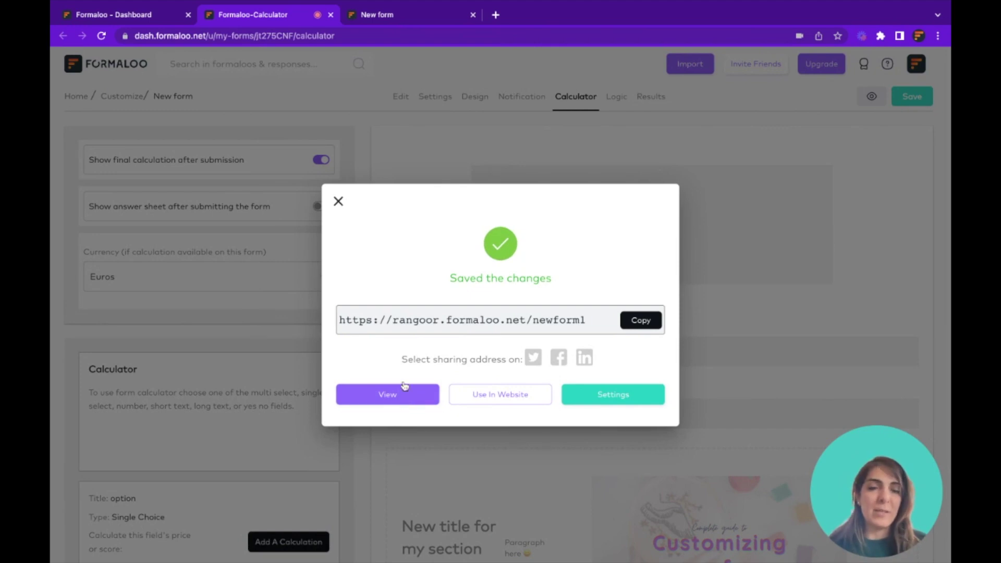
click(431, 70)
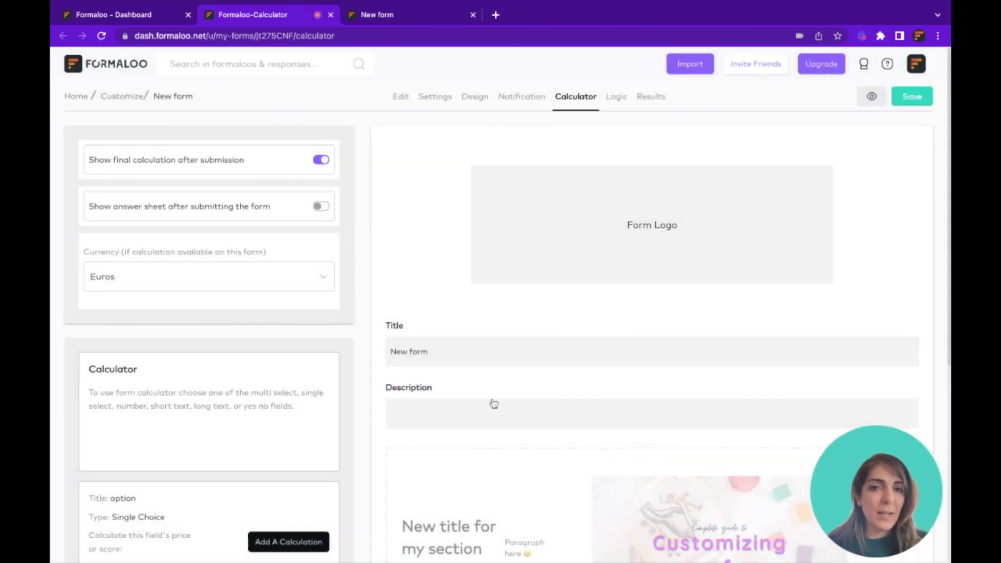
Review the second rule's Add operation and 20 amount, leaving both unchanged
scroll(492, 402, down, 6)
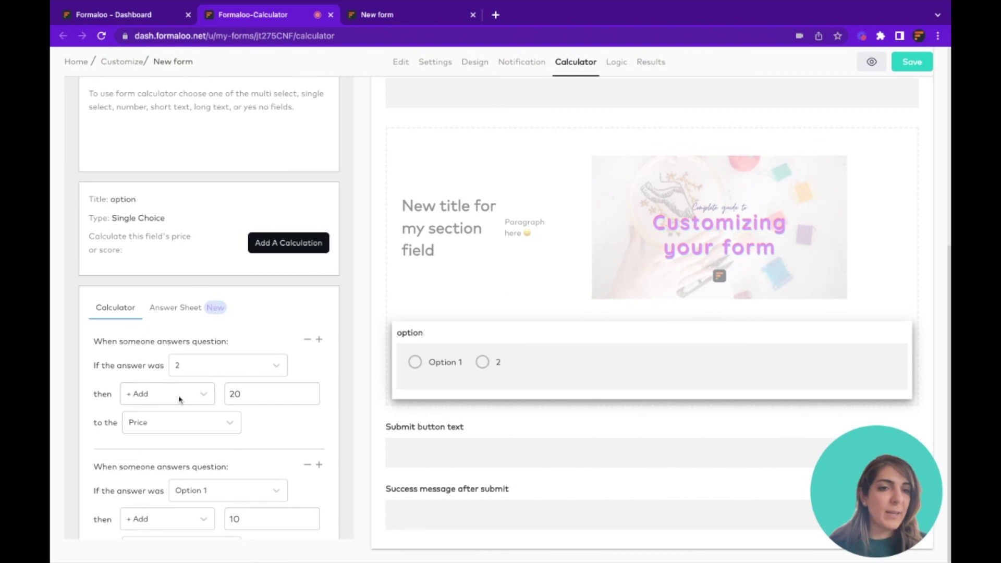
click(179, 397)
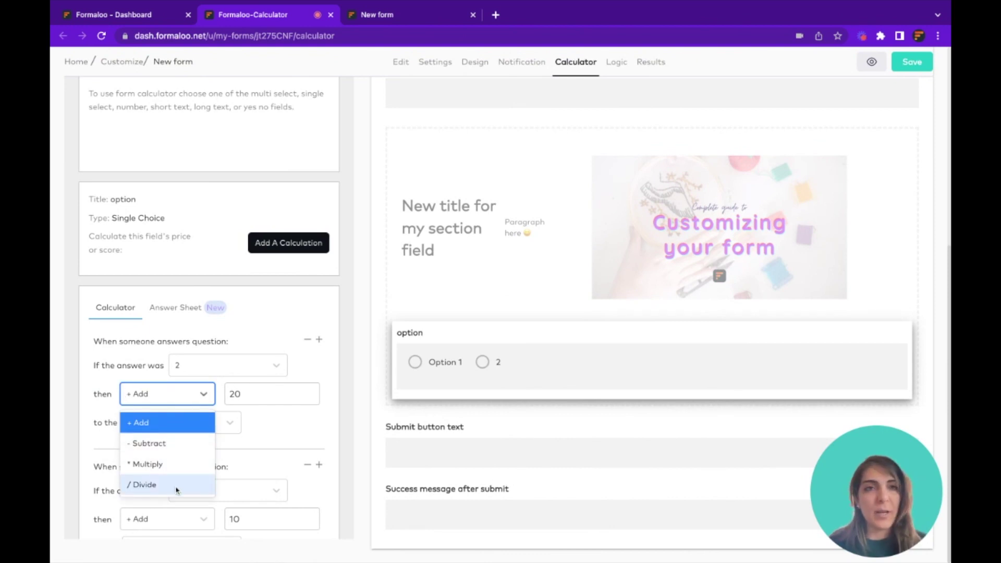
click(263, 432)
click(257, 395)
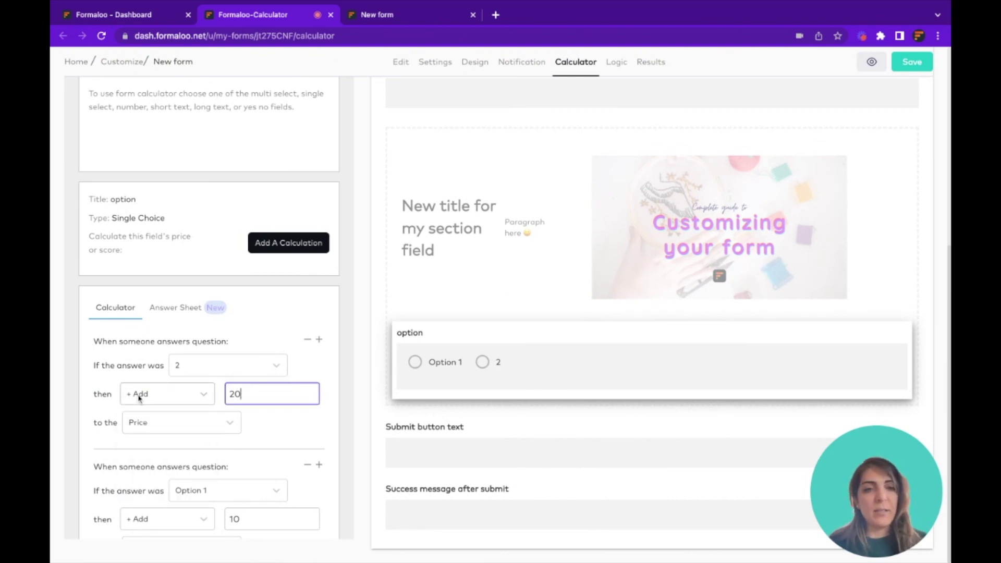
double_click(233, 394)
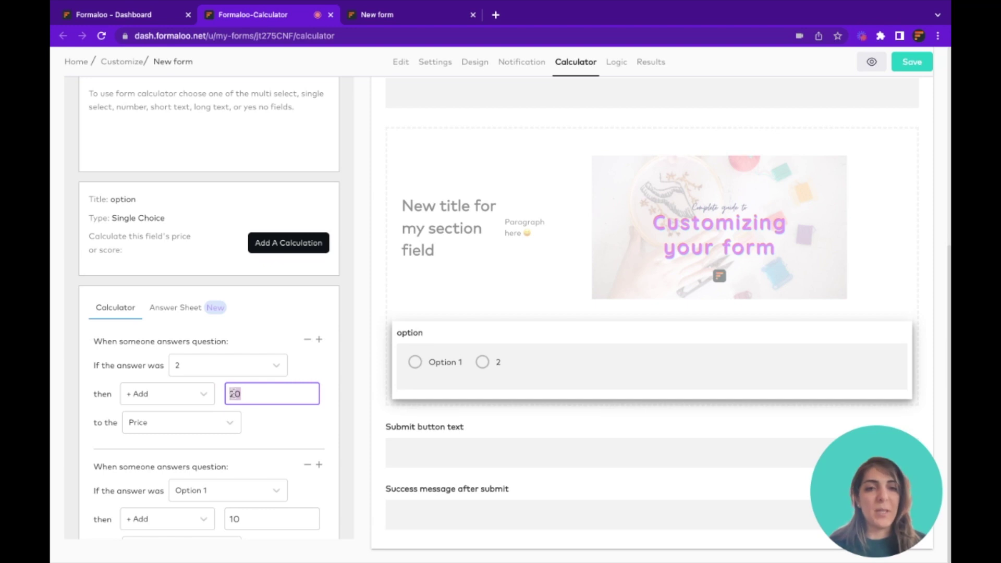
click(256, 422)
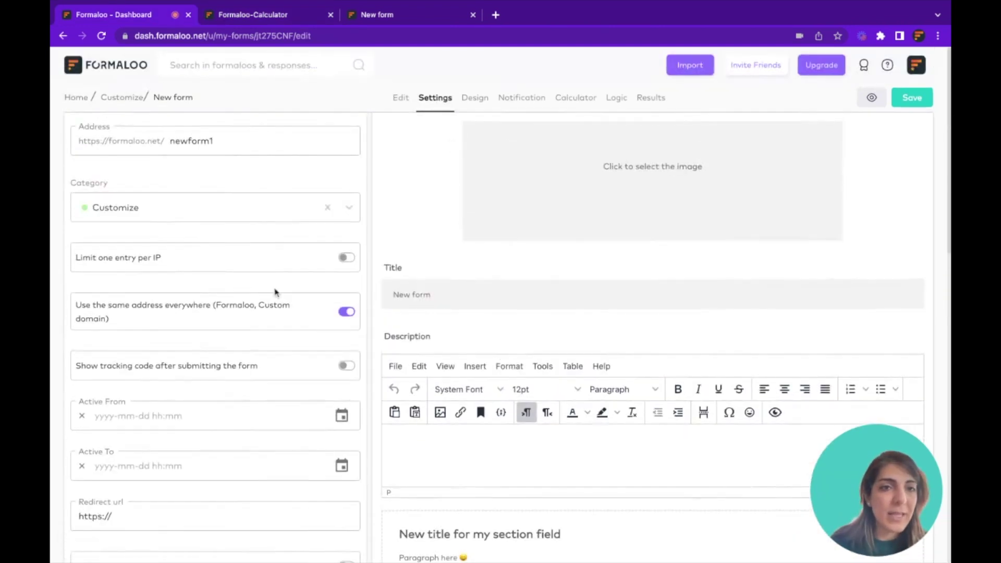
Expand and collapse the Custom JS (Beta) section without adding code, then go to Design settings
scroll(258, 289, down, 8)
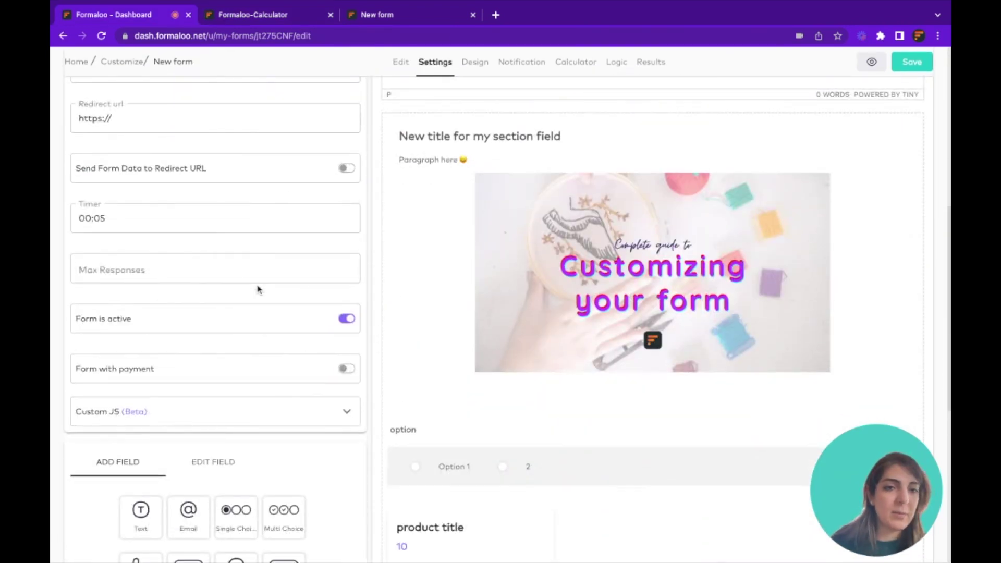
scroll(257, 289, up, 2)
scroll(287, 300, down, 4)
click(323, 320)
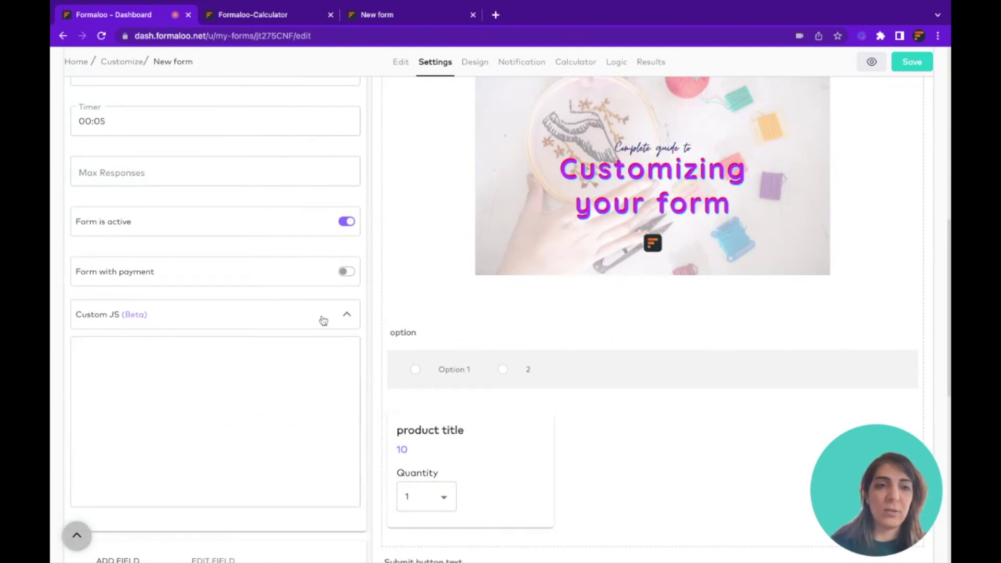
click(267, 361)
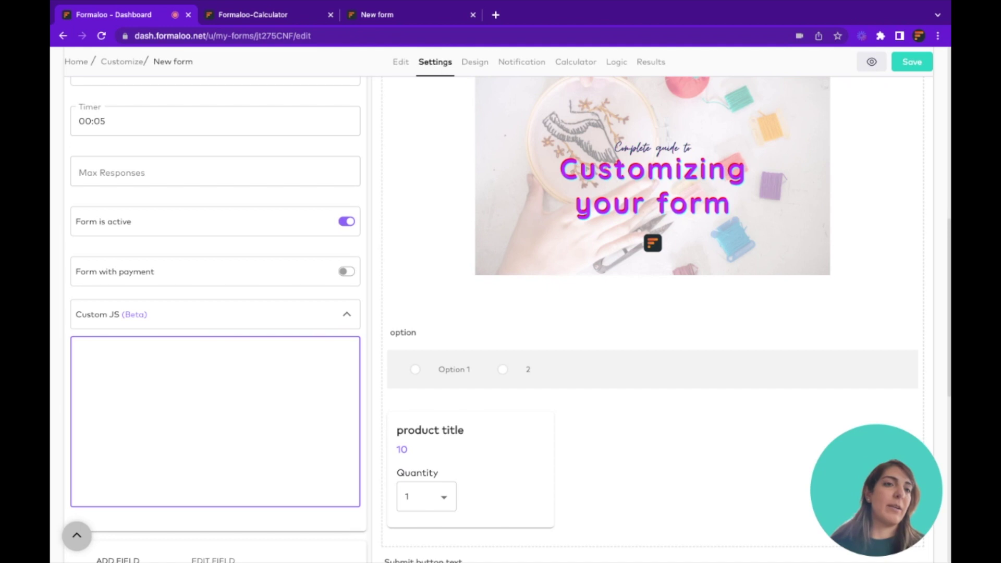
click(275, 313)
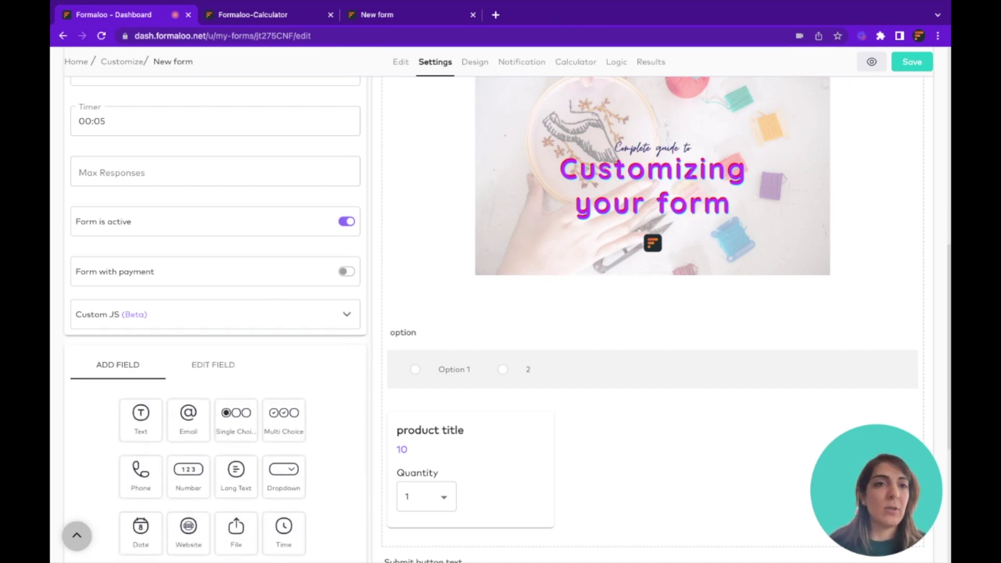
scroll(500, 313, up, 4)
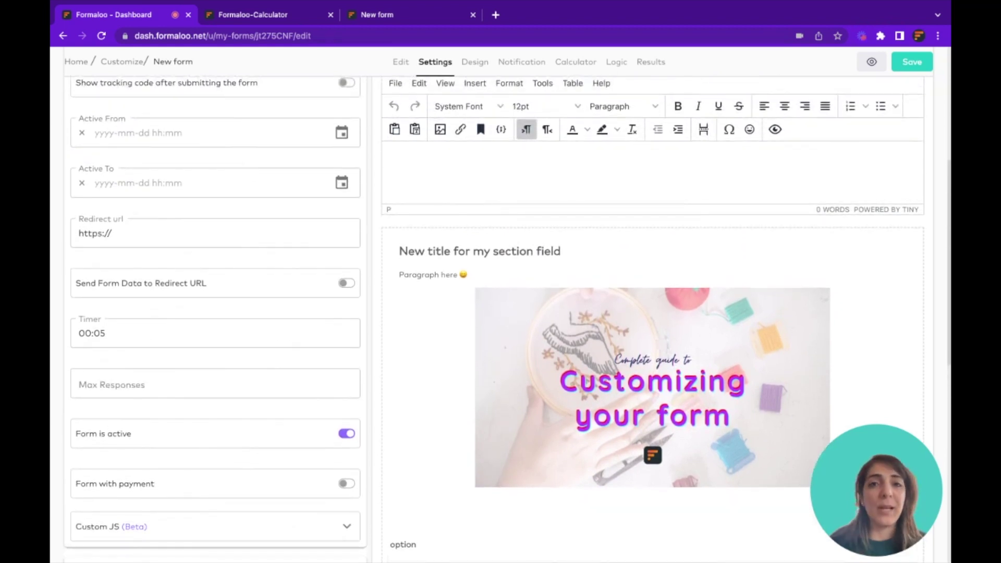
click(473, 63)
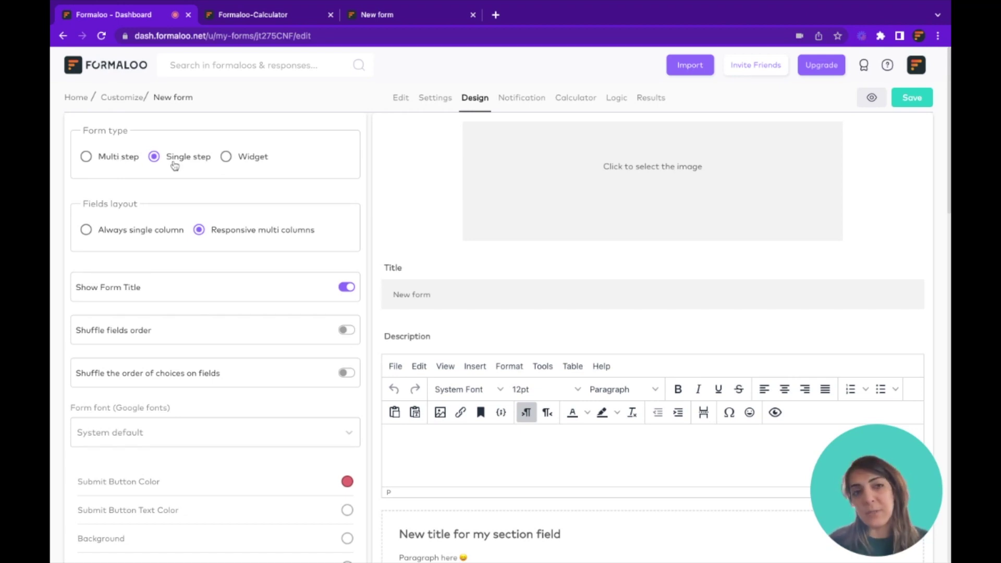
After trying the Widget and Single step types, set the form type to Multi step
click(242, 163)
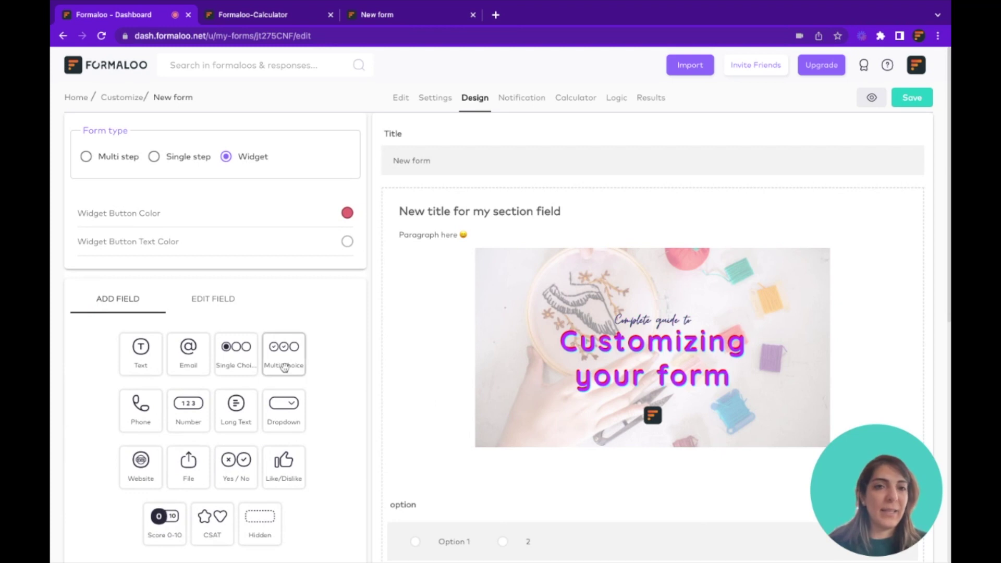
scroll(496, 380, down, 3)
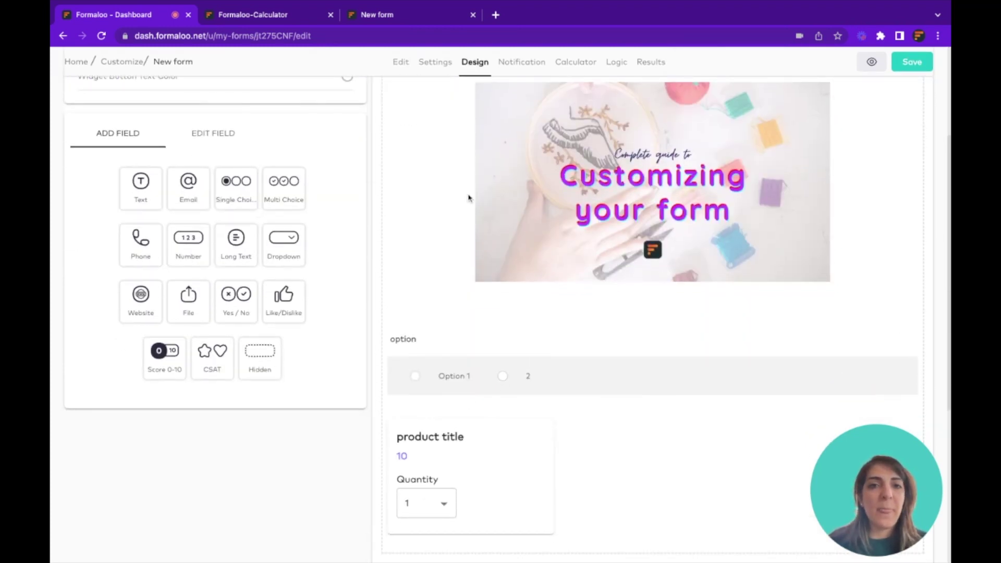
scroll(470, 198, up, 3)
click(178, 157)
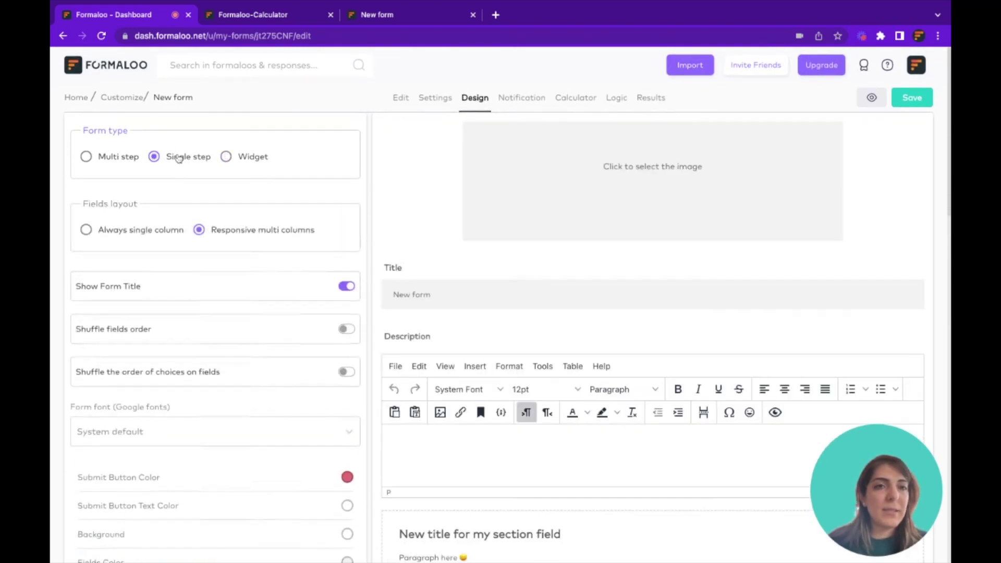
click(113, 156)
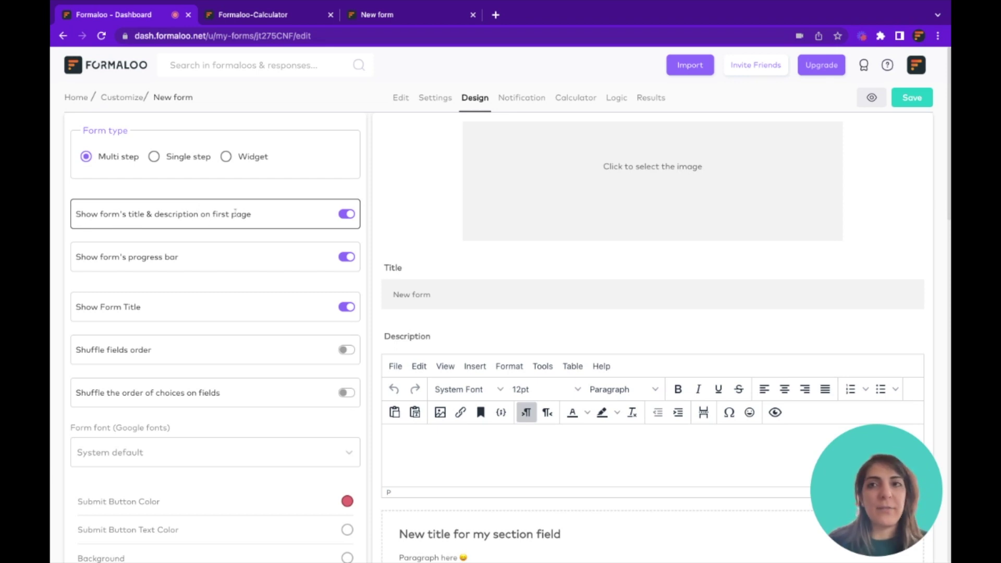
Save the design changes and view the live multi-step form in a new tab
click(913, 98)
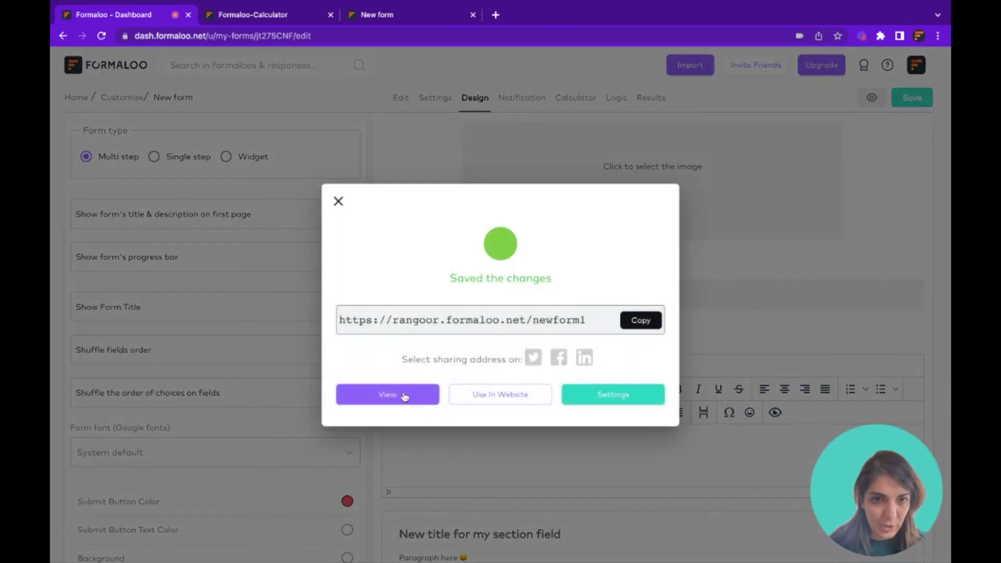
click(405, 396)
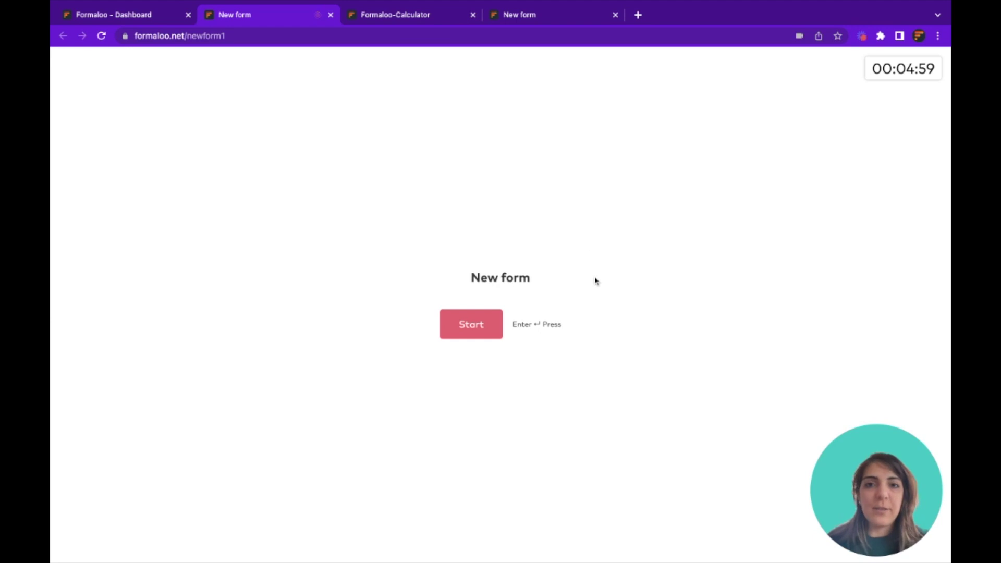
click(150, 18)
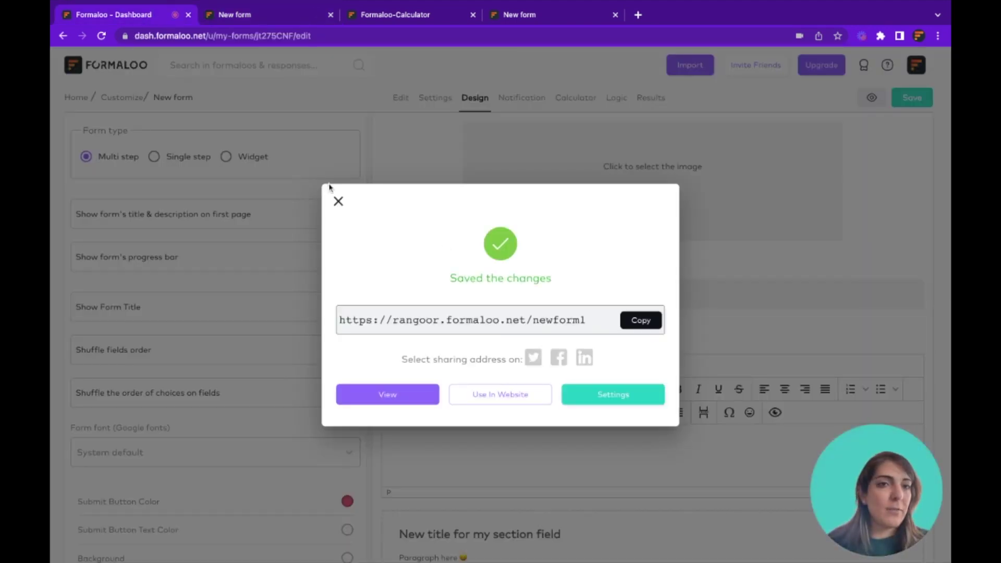
click(338, 201)
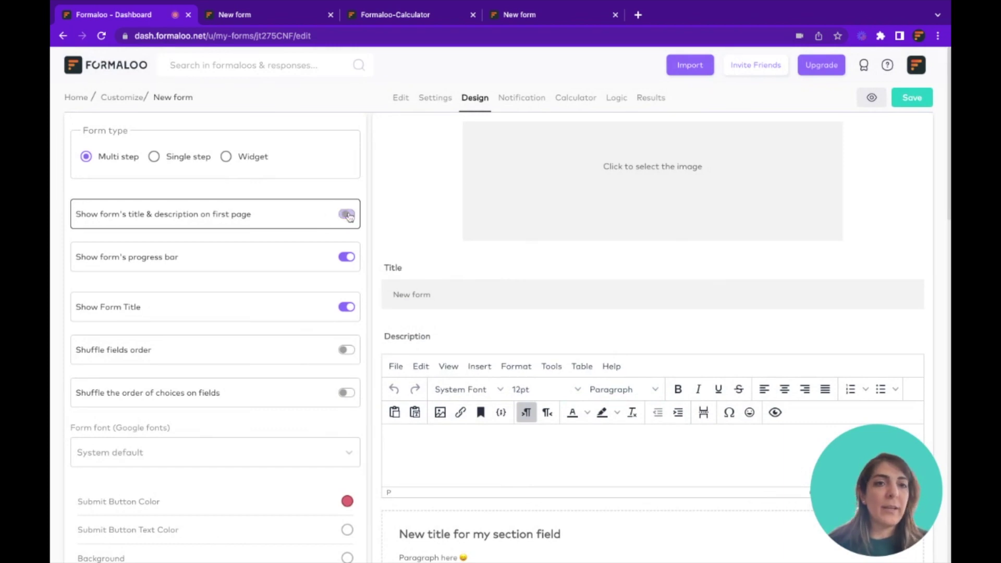
Turn off the first-page title & description option, save, and recheck the live form
click(297, 18)
click(471, 324)
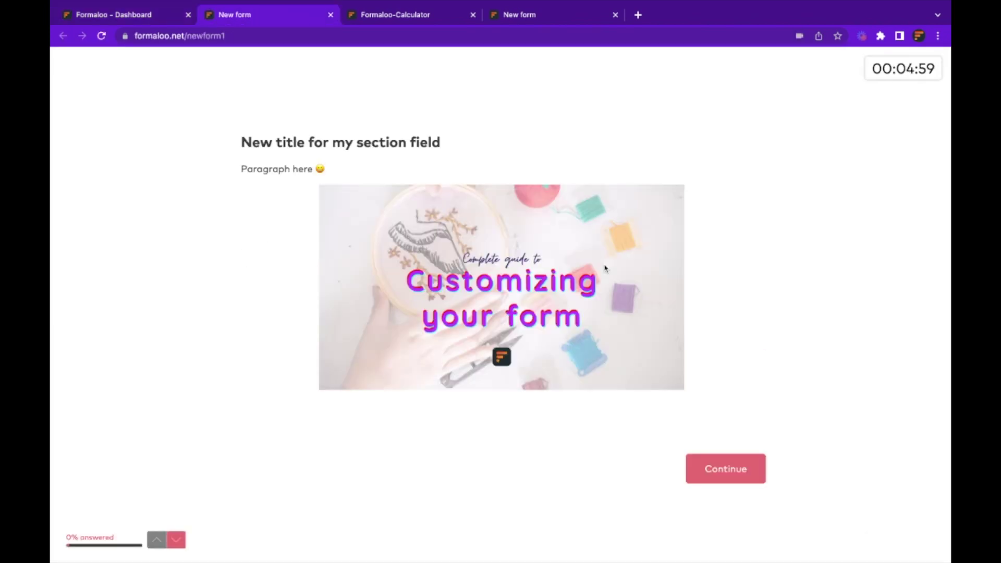
click(144, 19)
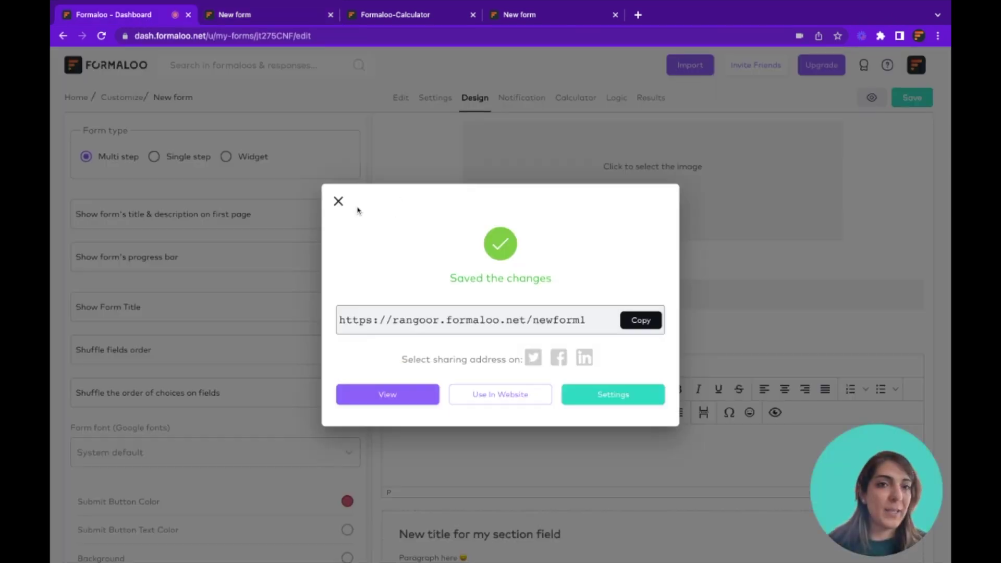
click(338, 199)
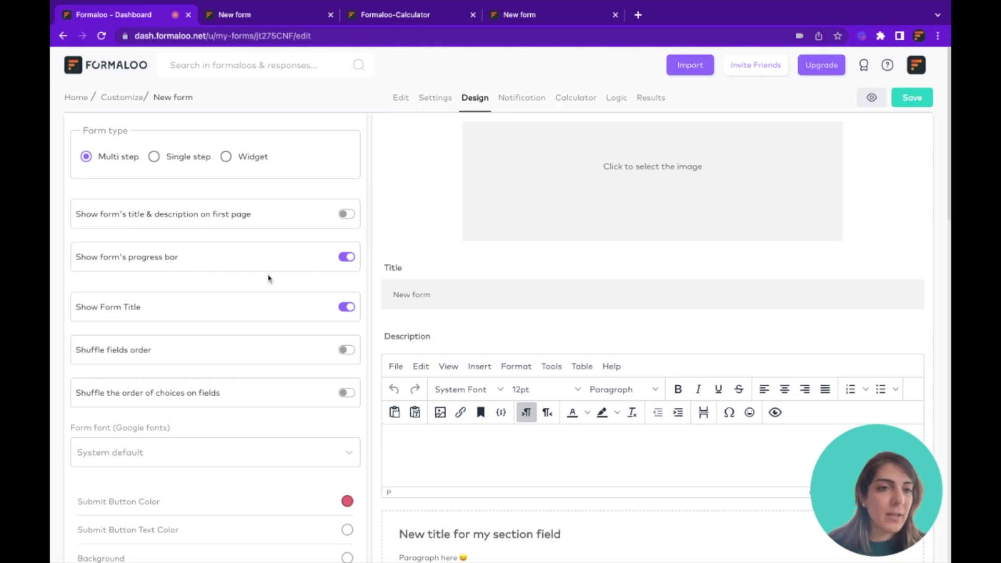
click(302, 20)
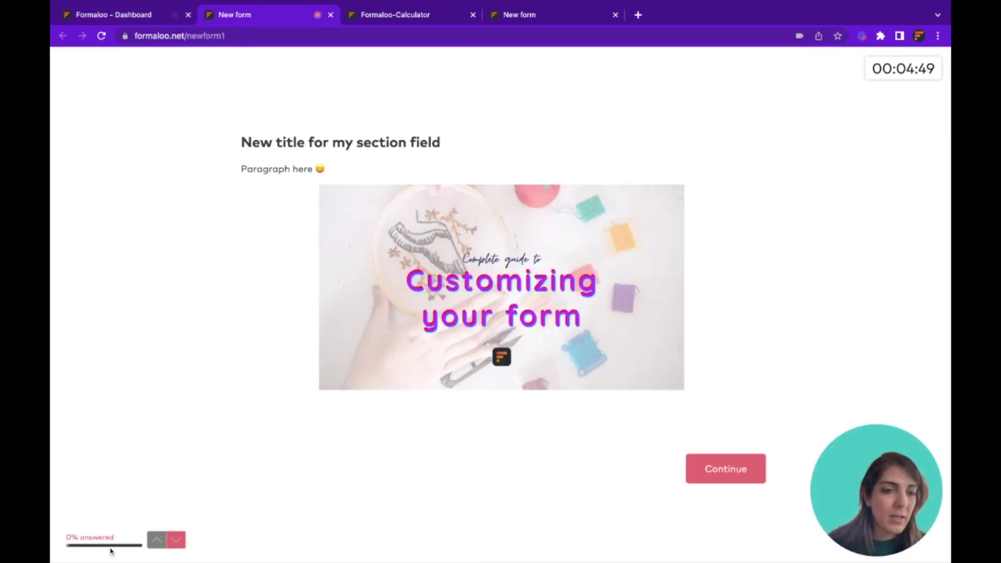
click(142, 37)
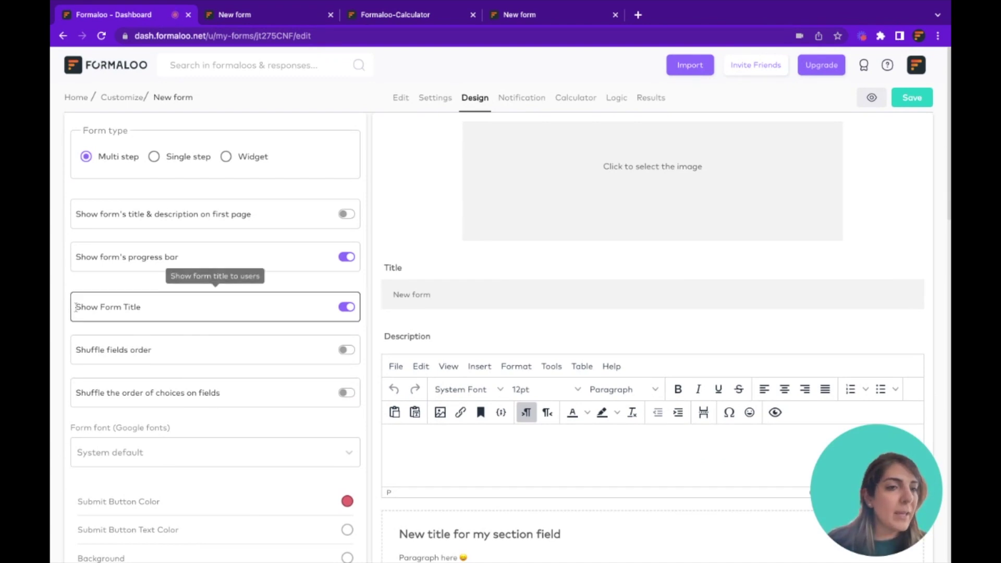
drag(78, 308, 147, 309)
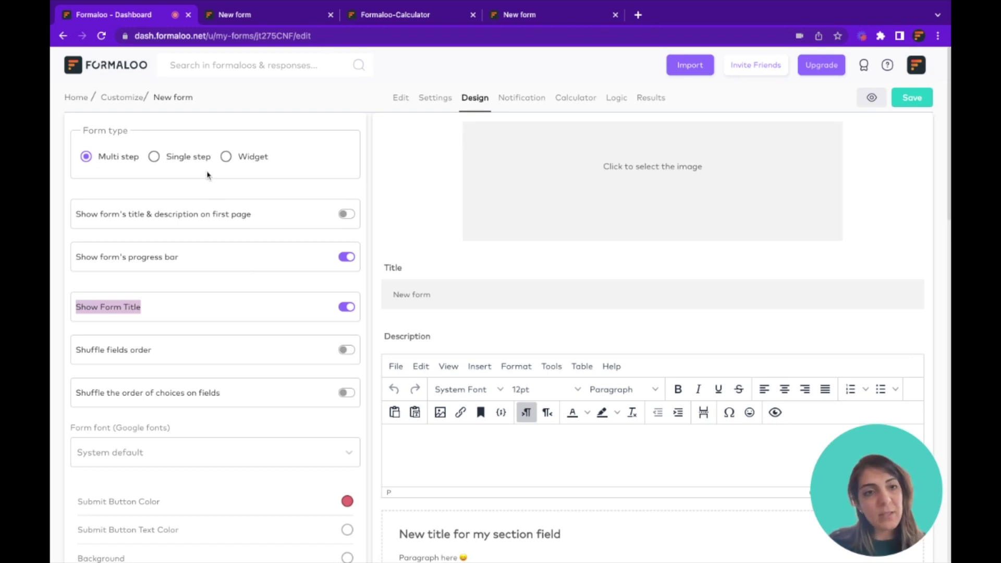
Select the 'option' single-choice field in the preview and open it in the Edit tab
scroll(208, 176, down, 2)
scroll(219, 187, down, 3)
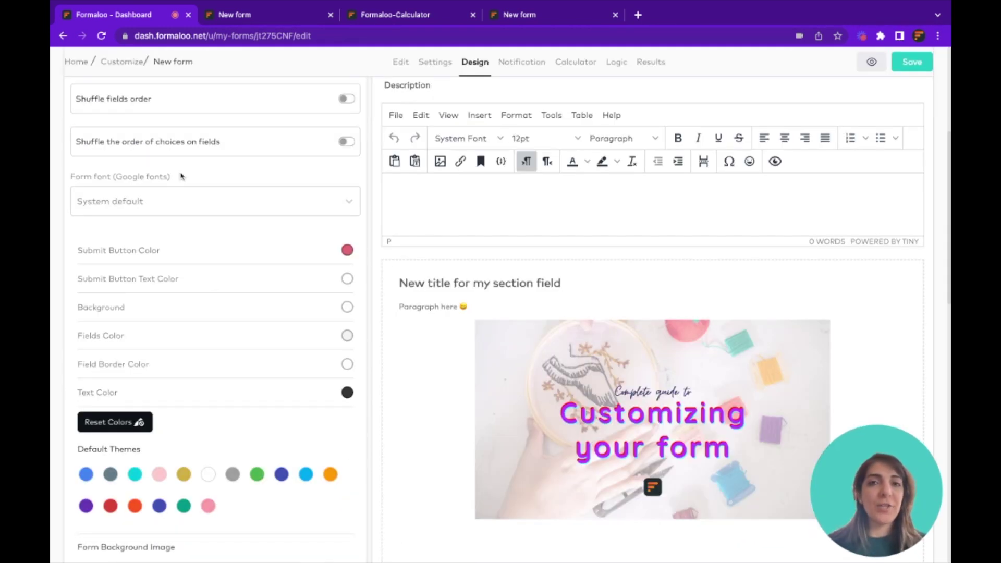
mouse_move(194, 149)
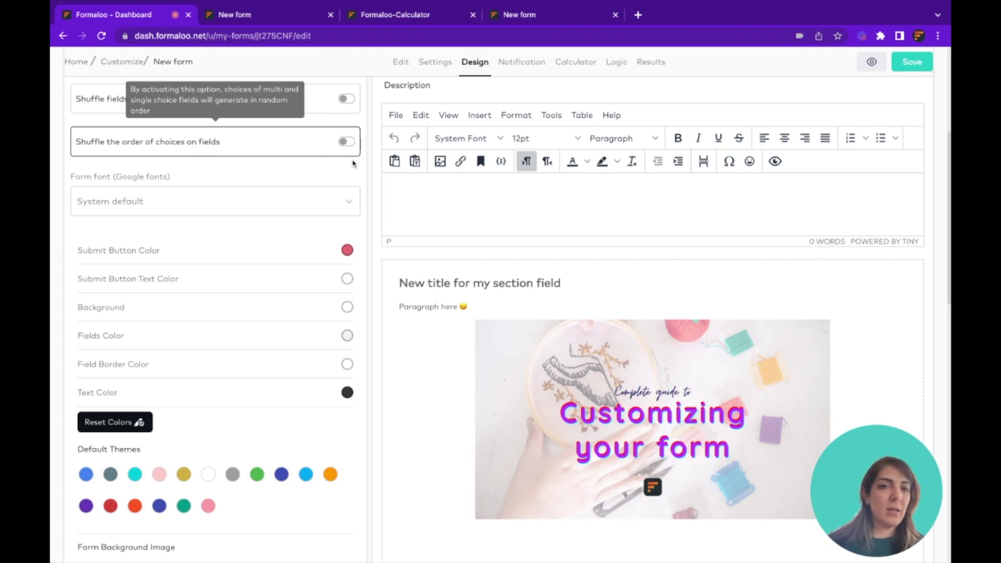
scroll(488, 310, down, 8)
scroll(384, 245, up, 2)
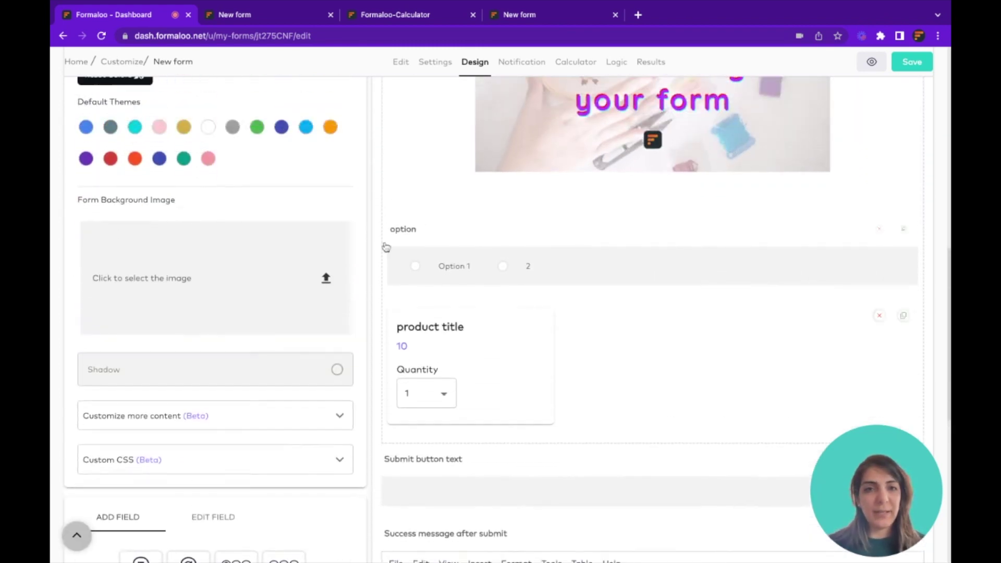
click(415, 228)
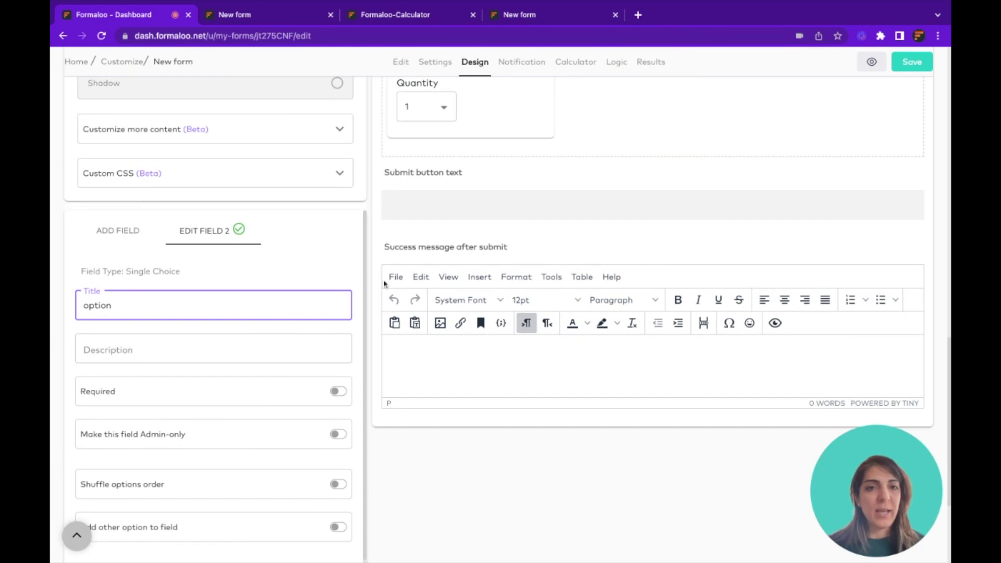
scroll(476, 205, up, 8)
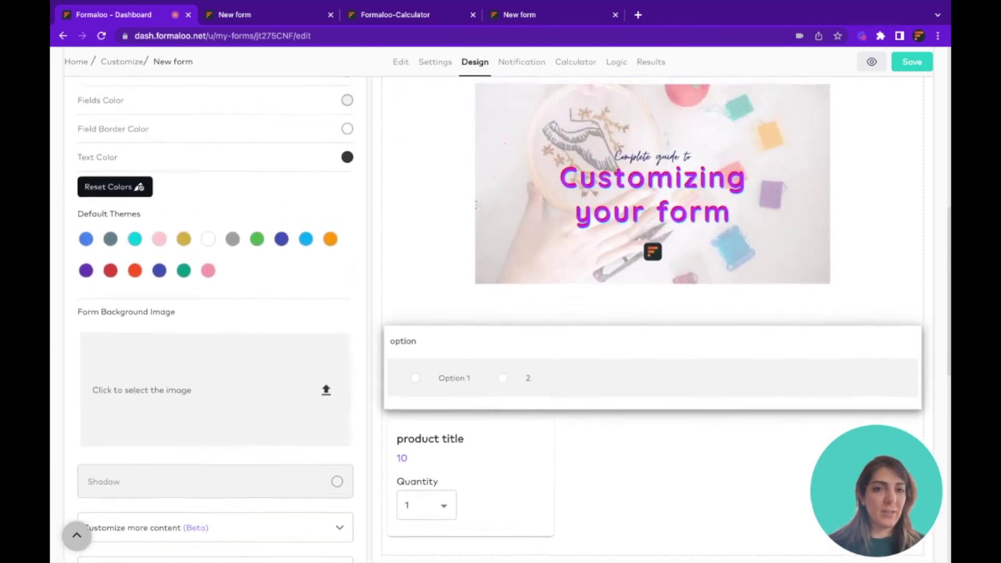
scroll(476, 205, down, 8)
scroll(476, 205, up, 1)
scroll(415, 208, up, 3)
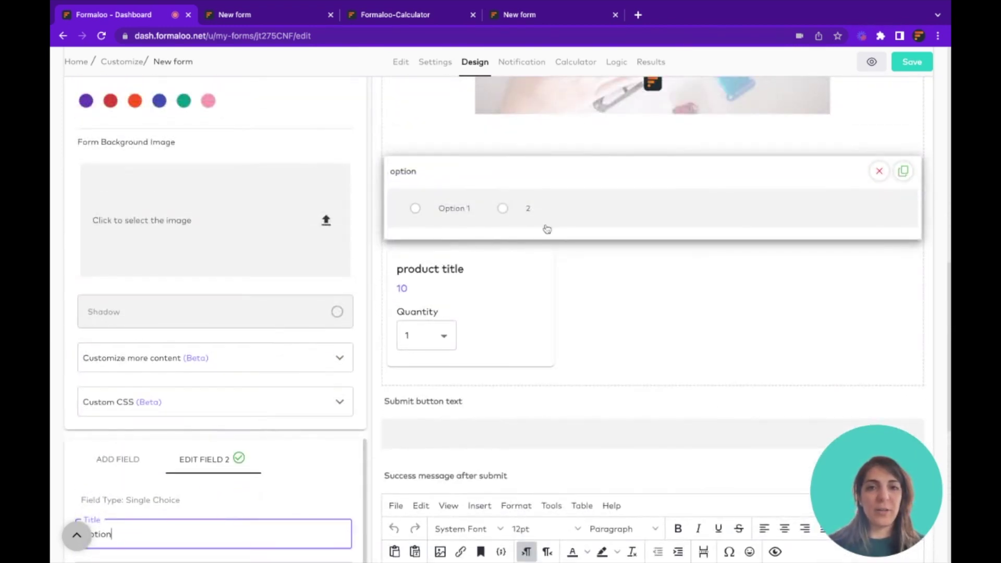
scroll(452, 218, up, 12)
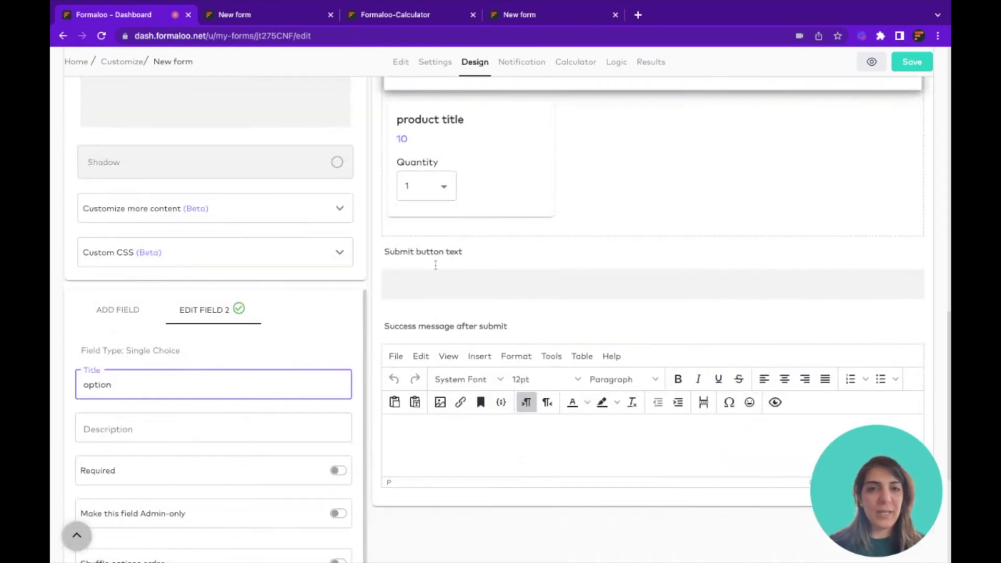
scroll(435, 266, up, 2)
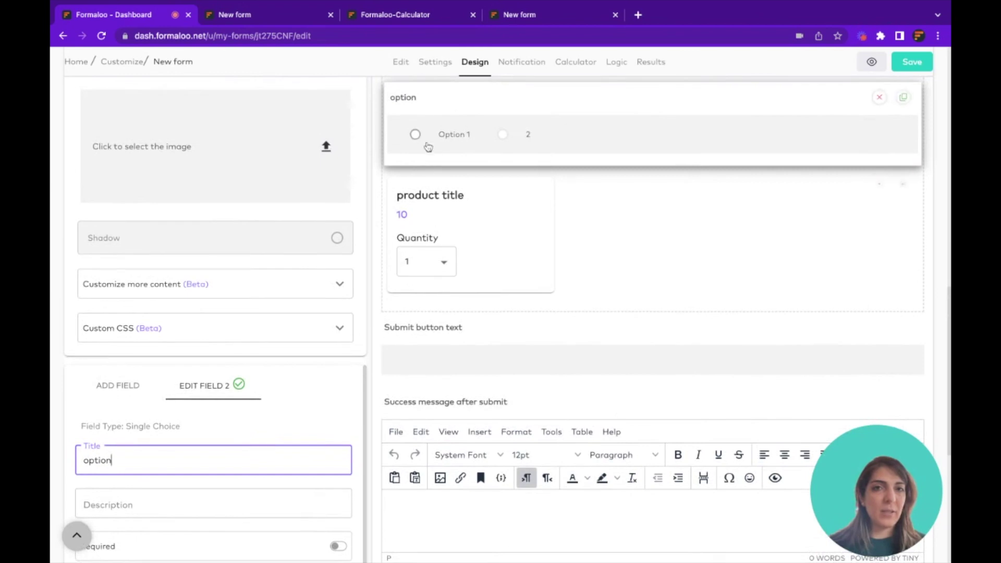
scroll(262, 425, down, 2)
scroll(262, 424, up, 2)
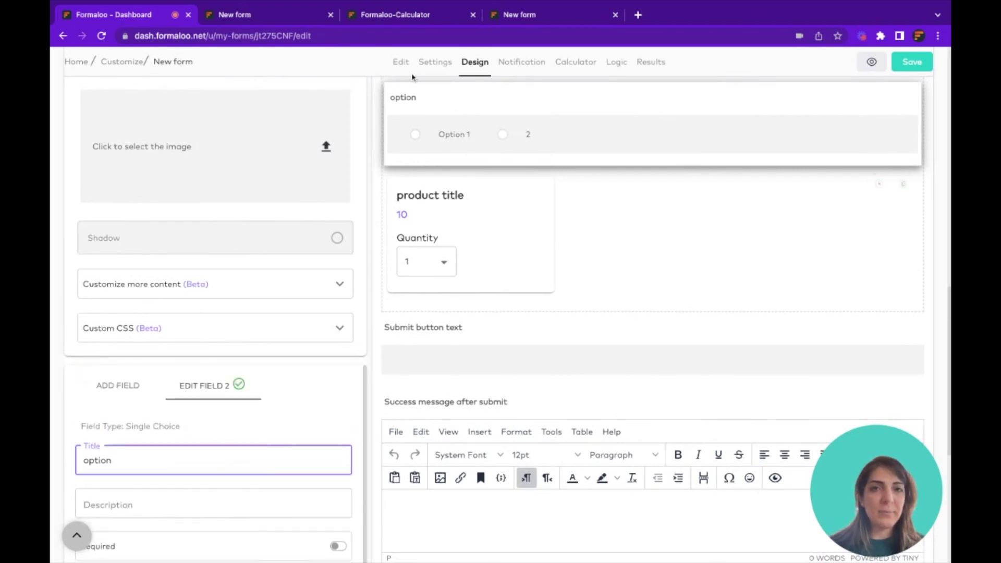
click(401, 62)
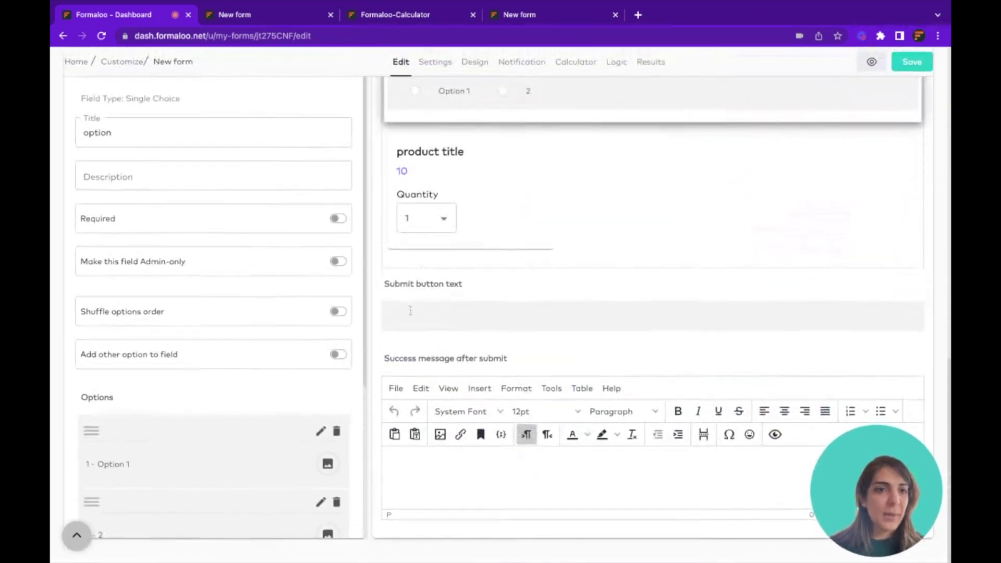
Return to Design settings and scroll to the submit button, background, field and text colours and themes
scroll(487, 191, up, 3)
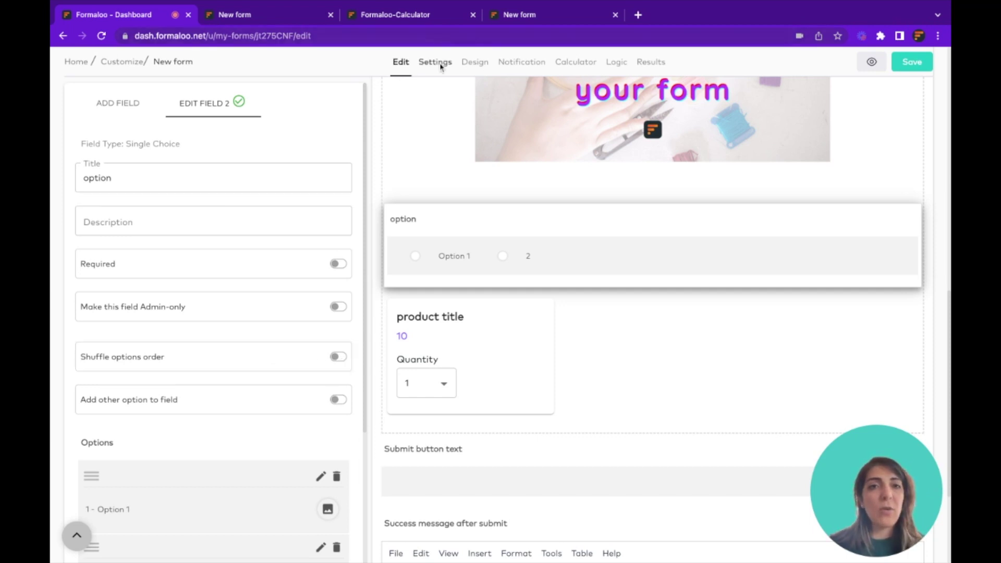
click(474, 64)
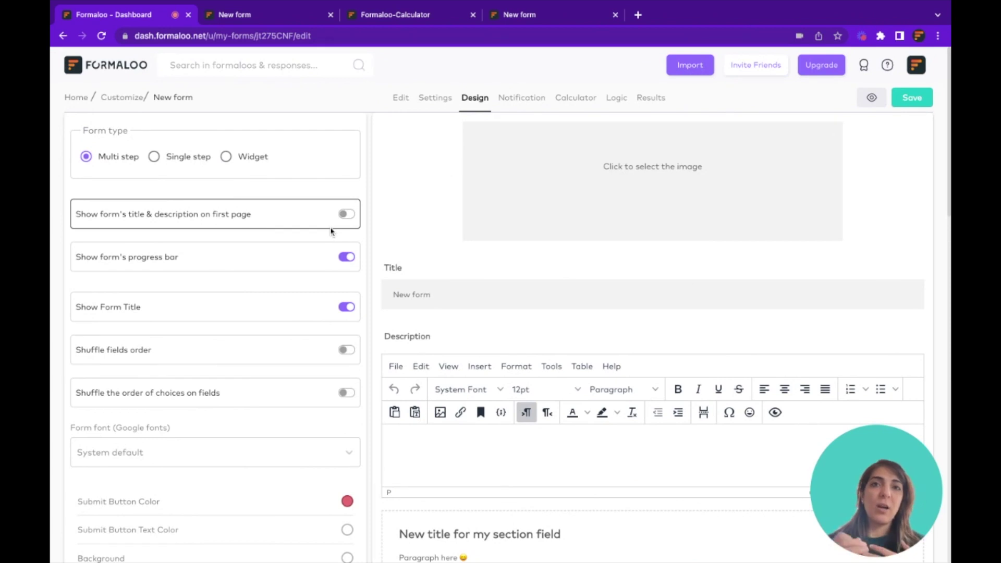
scroll(215, 223, down, 3)
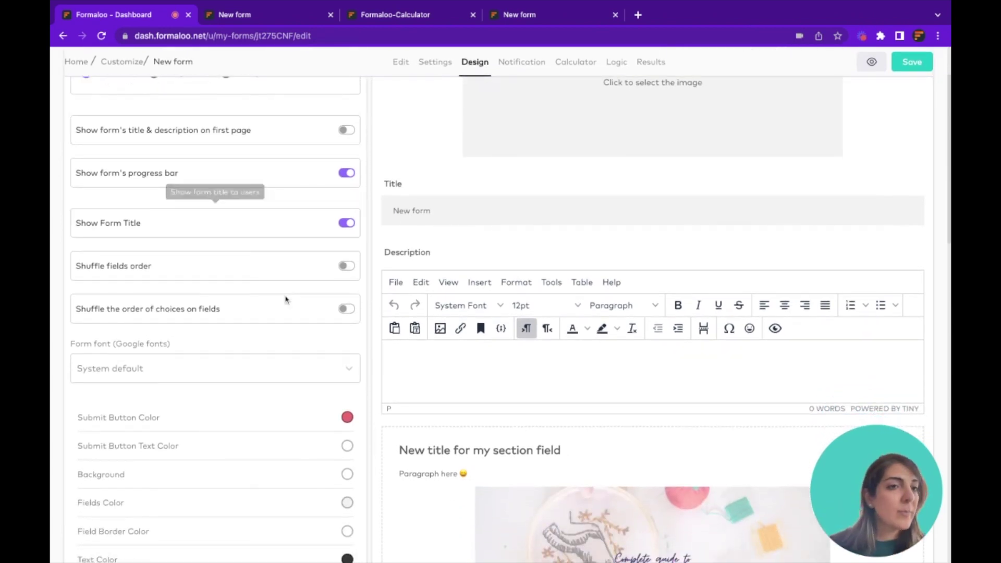
scroll(287, 324, down, 5)
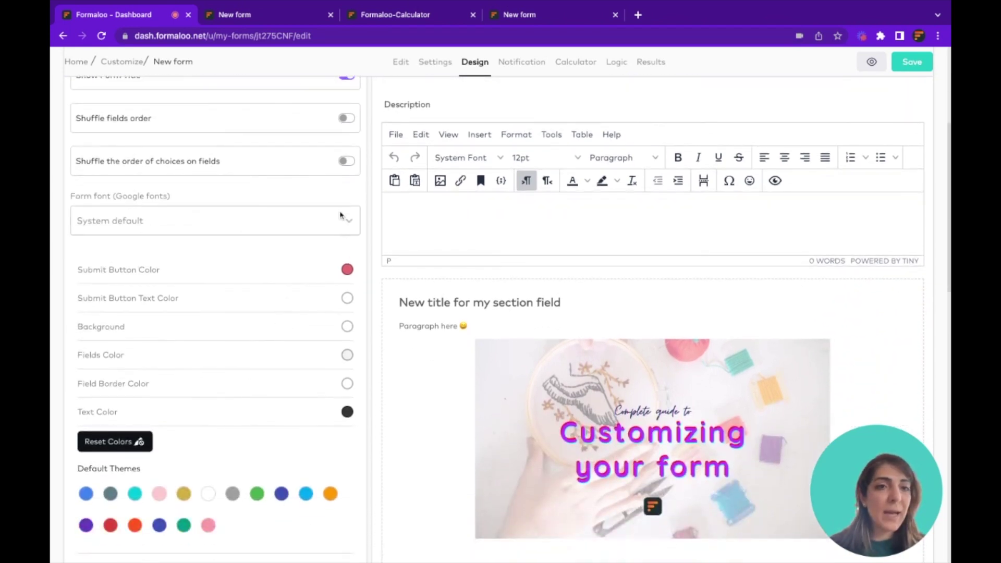
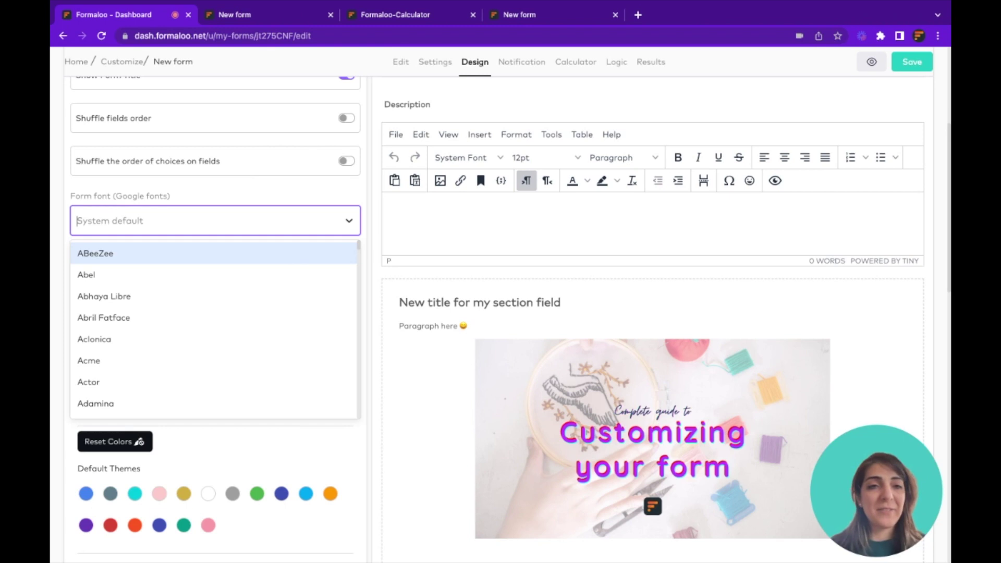
Close the font list leaving System default, and inspect the pink (E56970) submit button colour
scroll(210, 351, down, 3)
click(51, 222)
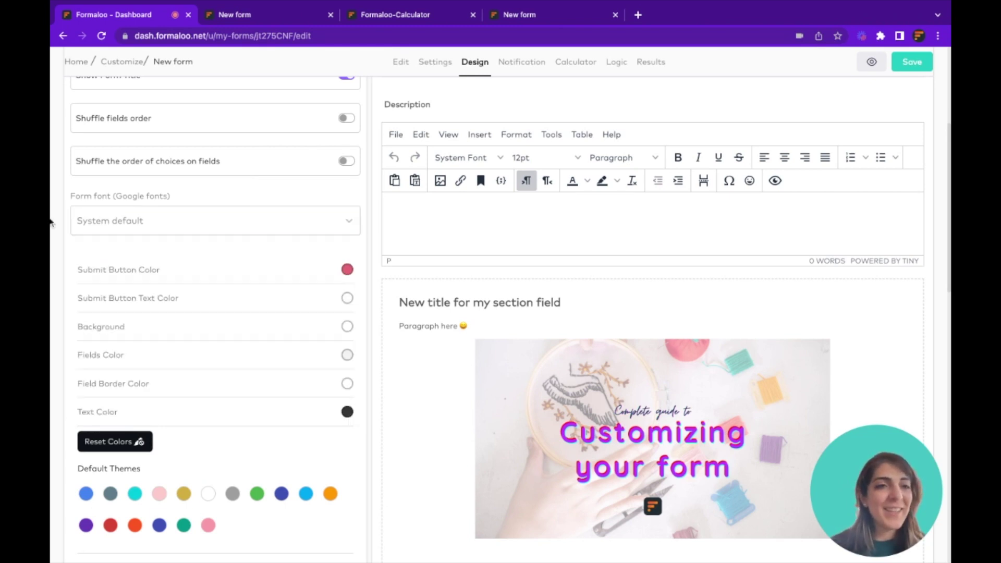
scroll(265, 332, down, 3)
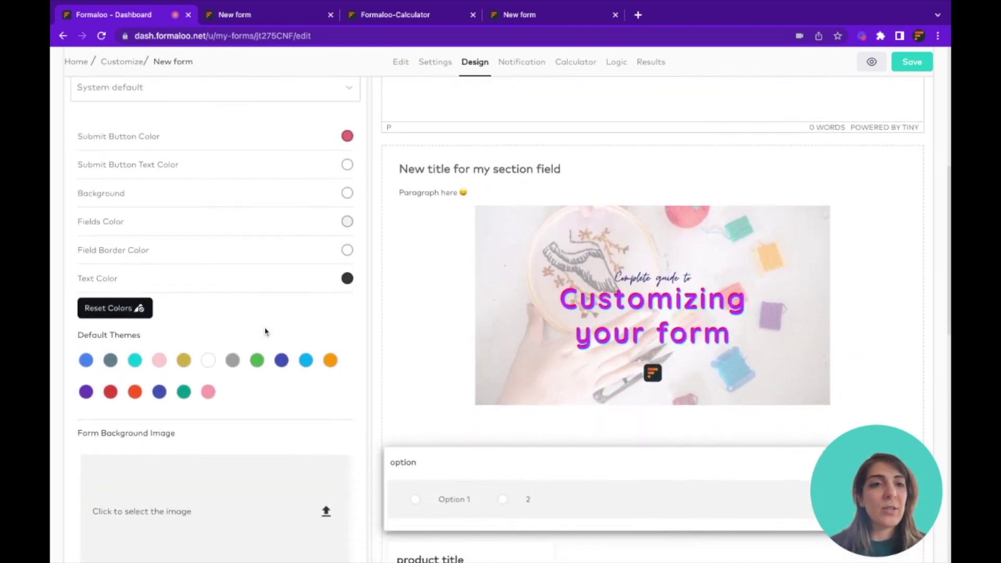
click(347, 136)
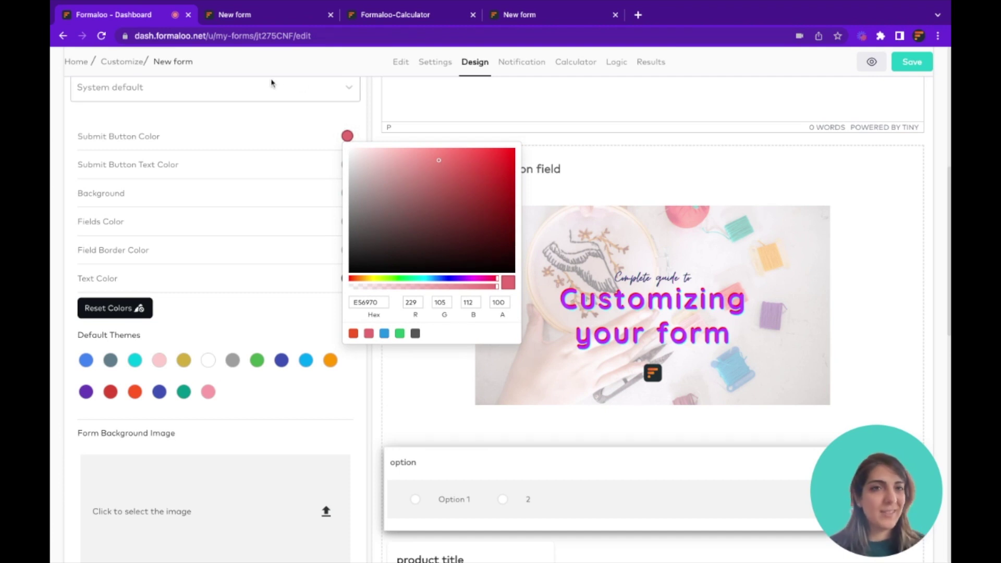
Confirm the pink Continue button on the live form, then close the colour picker
click(251, 16)
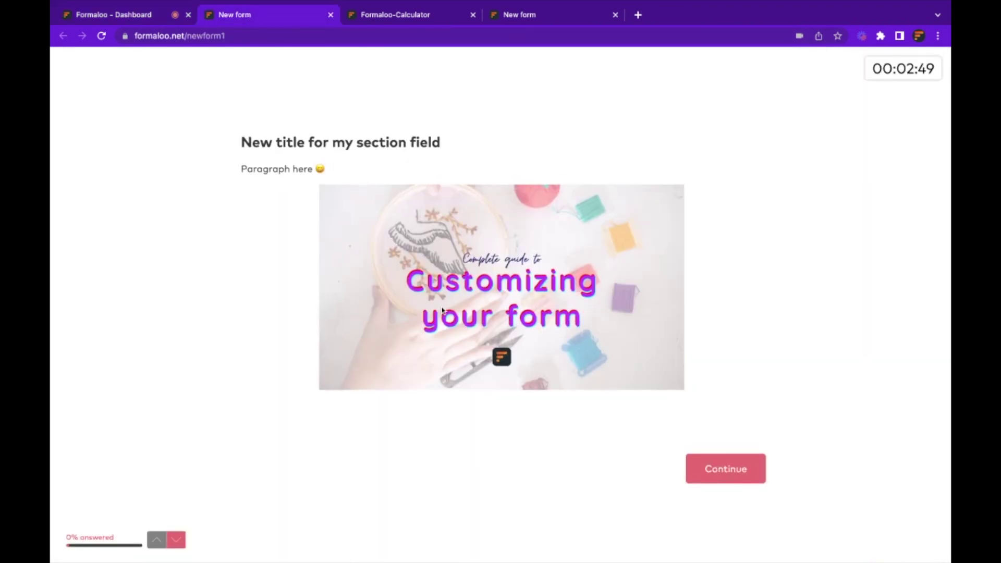
click(753, 472)
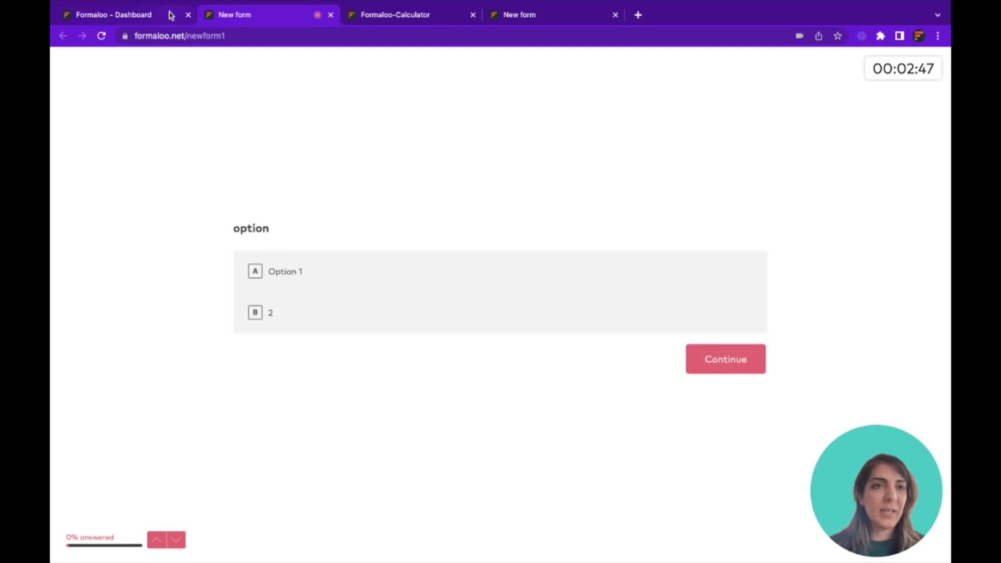
click(167, 14)
click(58, 145)
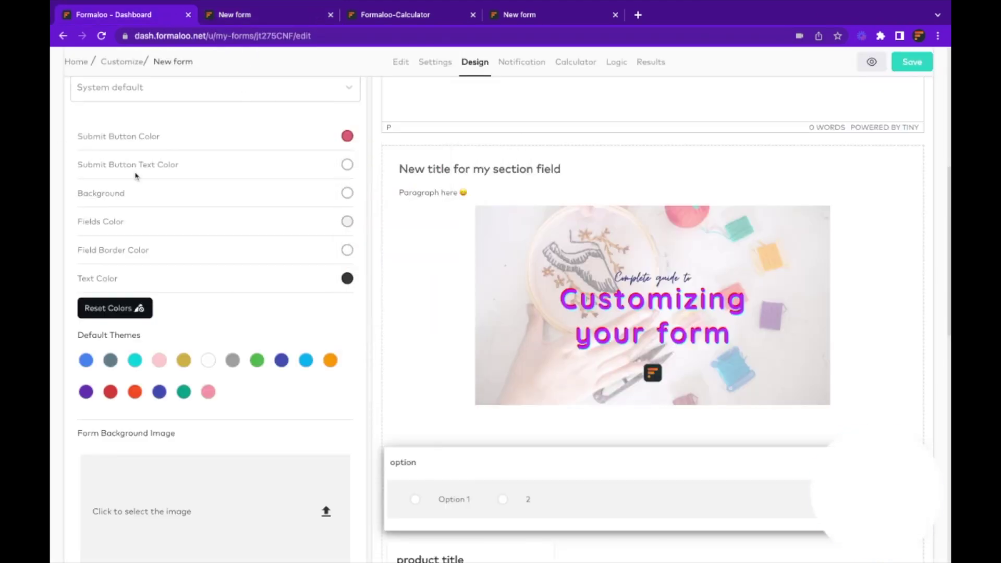
Set the form fields colour to yellow
triple_click(116, 164)
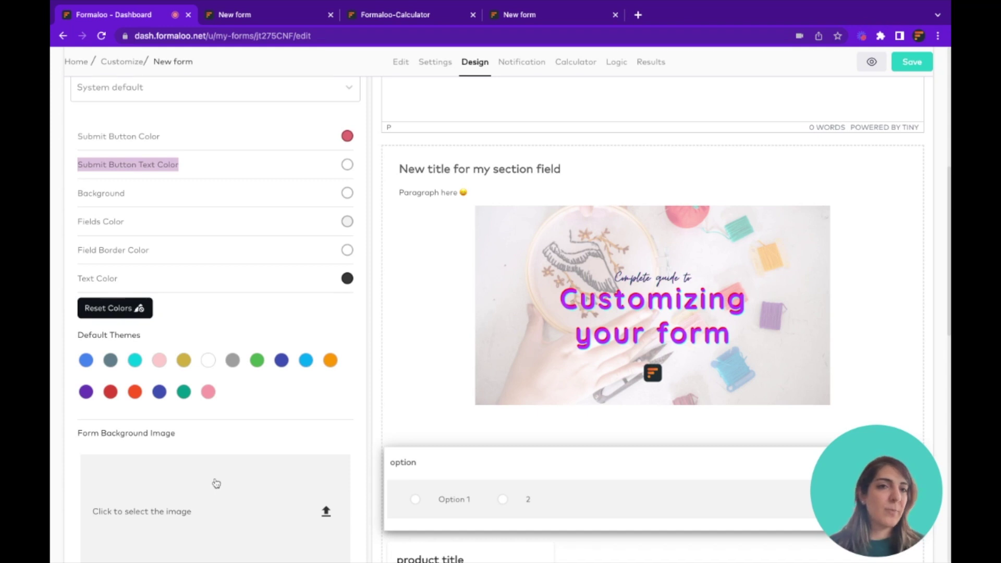
scroll(206, 497, down, 2)
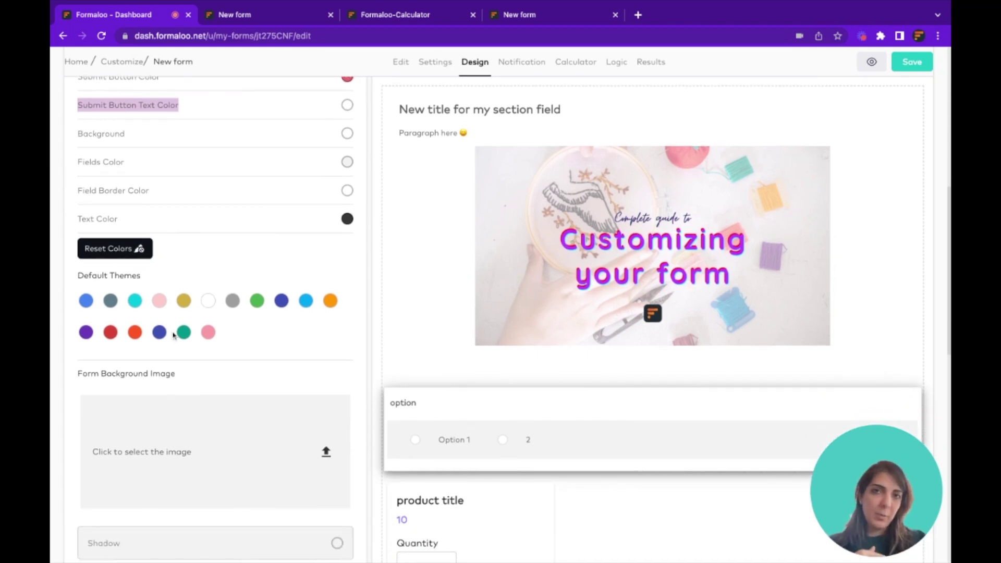
click(96, 137)
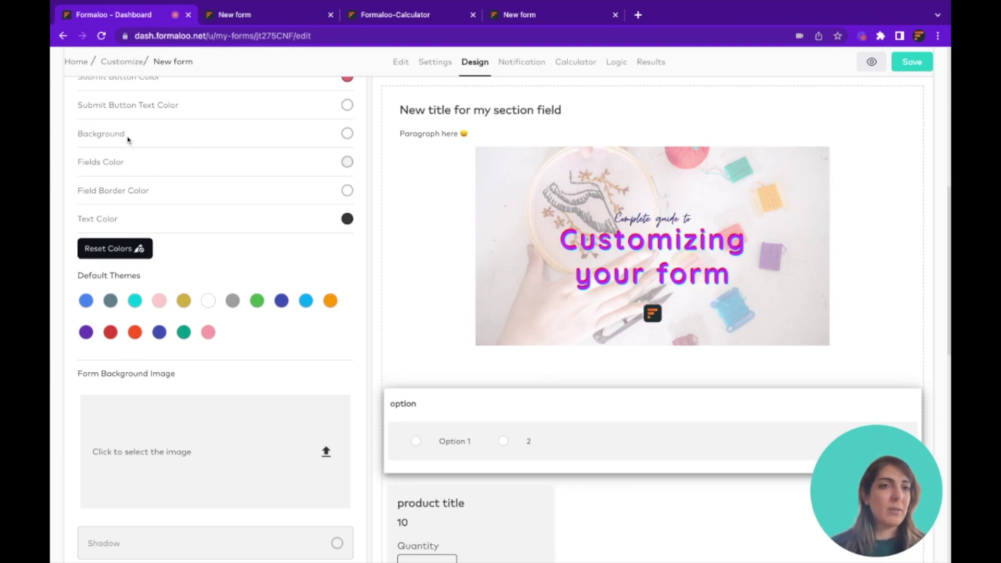
triple_click(90, 164)
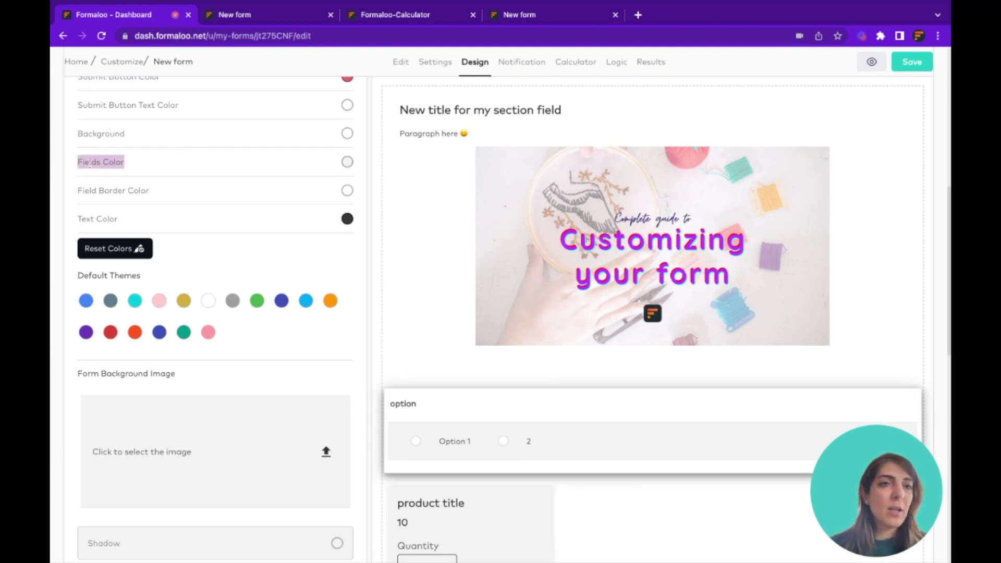
click(233, 21)
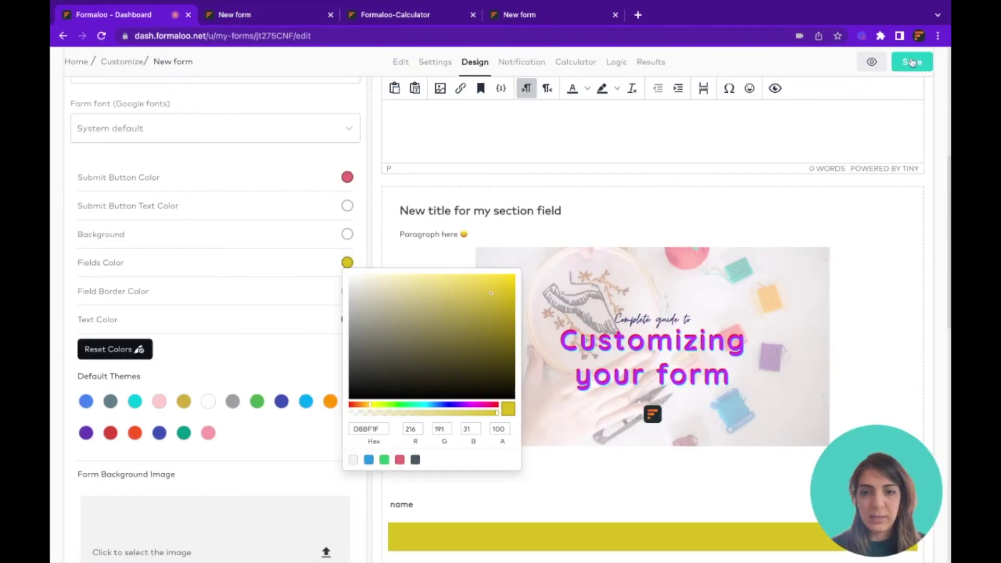
click(130, 284)
Change the field border colour to red (FF0000)
click(347, 290)
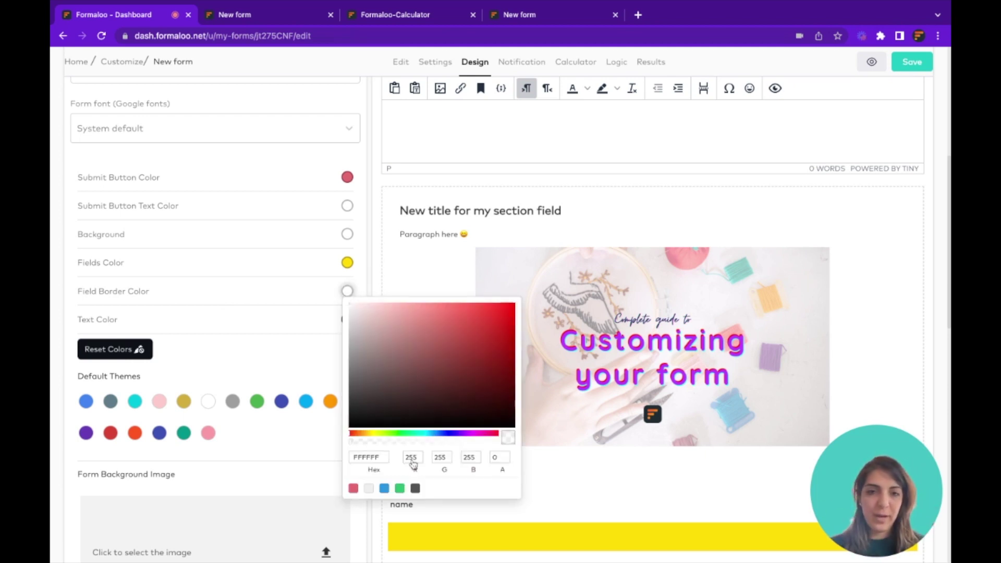
click(513, 305)
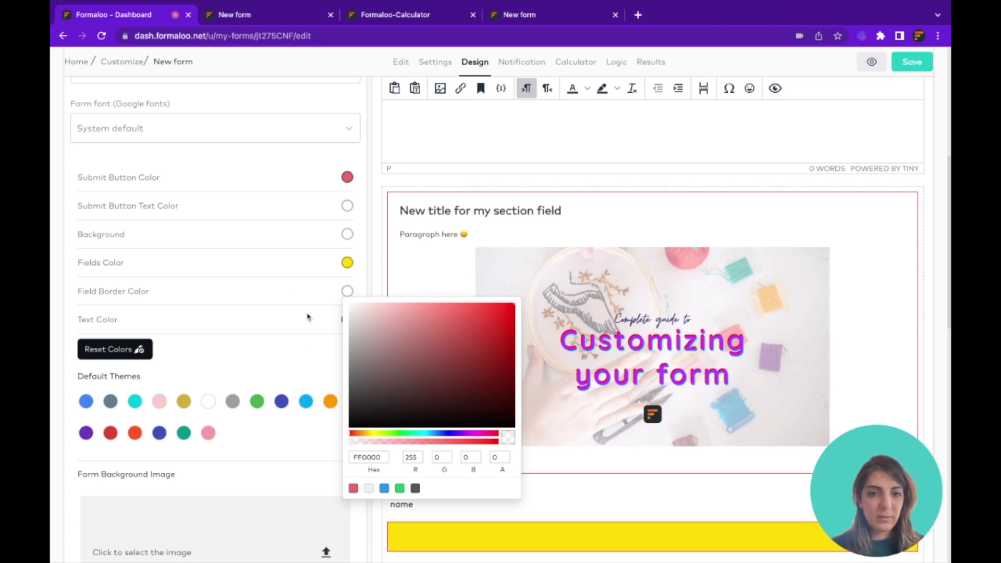
click(225, 291)
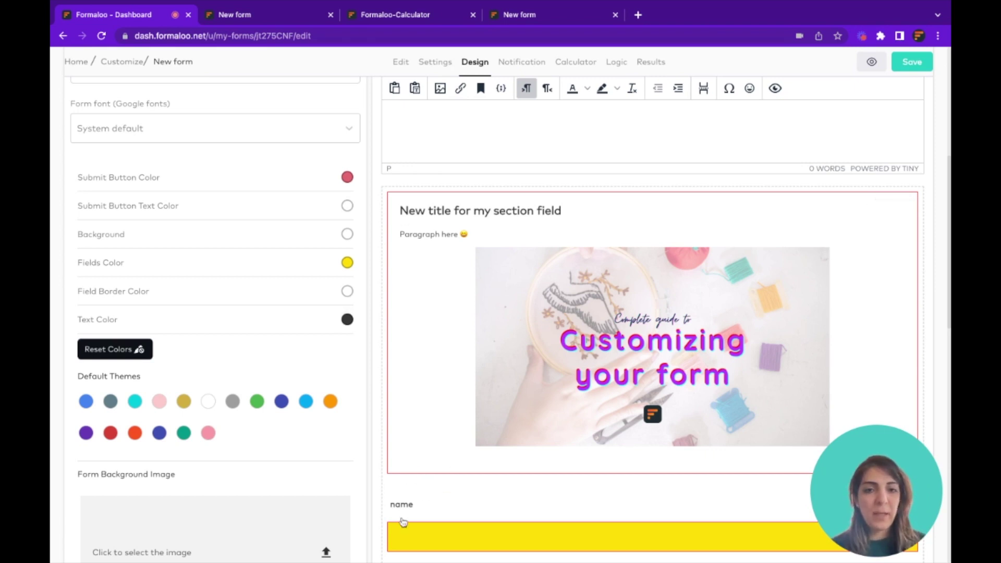
Save the yellow-field, red-border design, open the form live, and close the Saved dialog
click(415, 542)
click(430, 279)
click(912, 61)
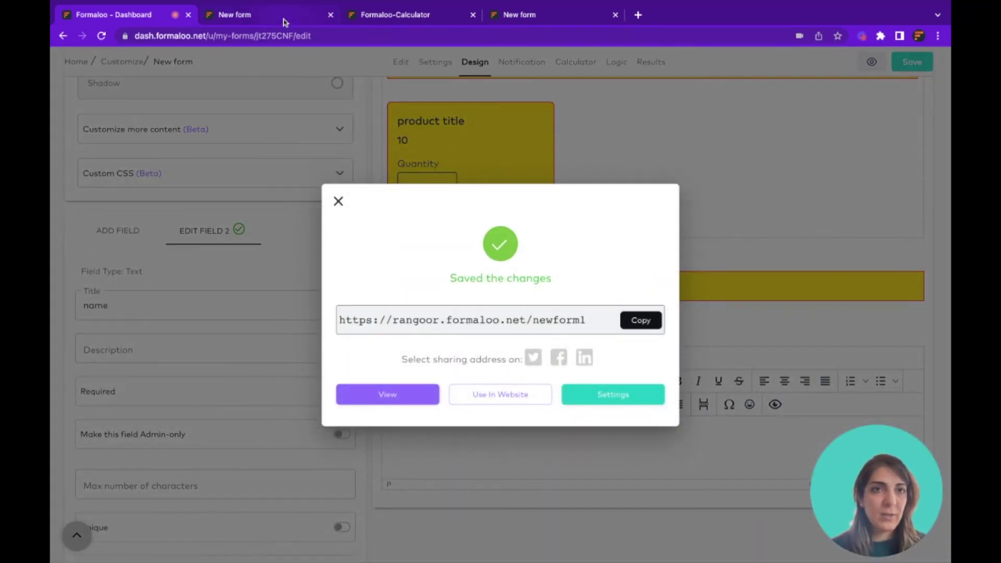
click(404, 394)
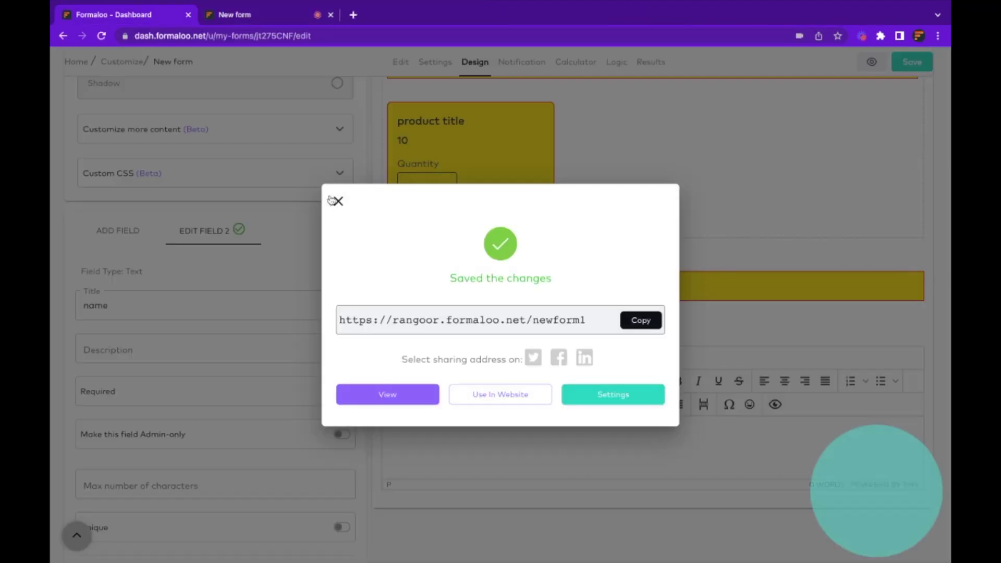
click(335, 201)
scroll(383, 222, up, 6)
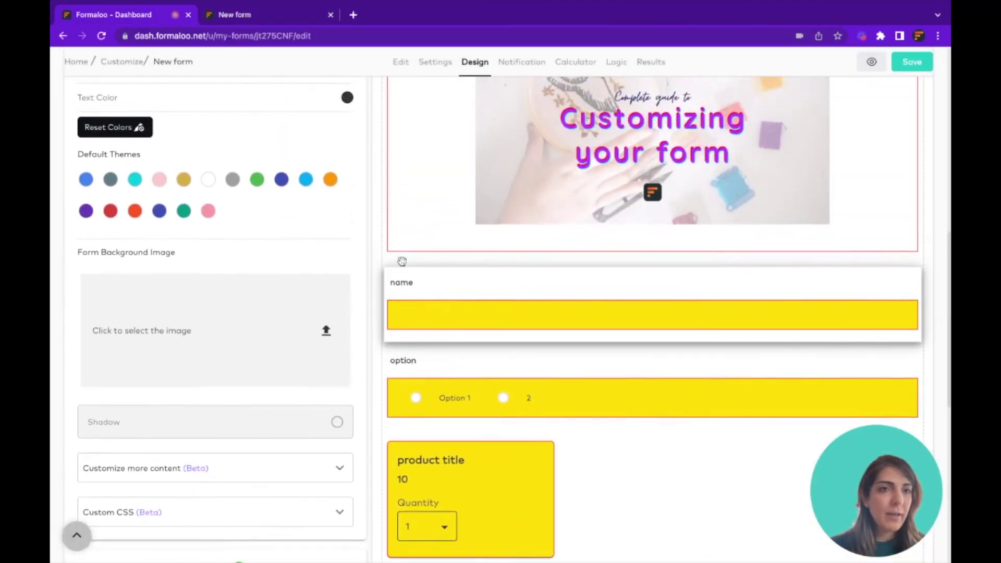
Try the green, indigo and orange default themes, then save the light-blue theme
scroll(402, 261, up, 3)
click(257, 332)
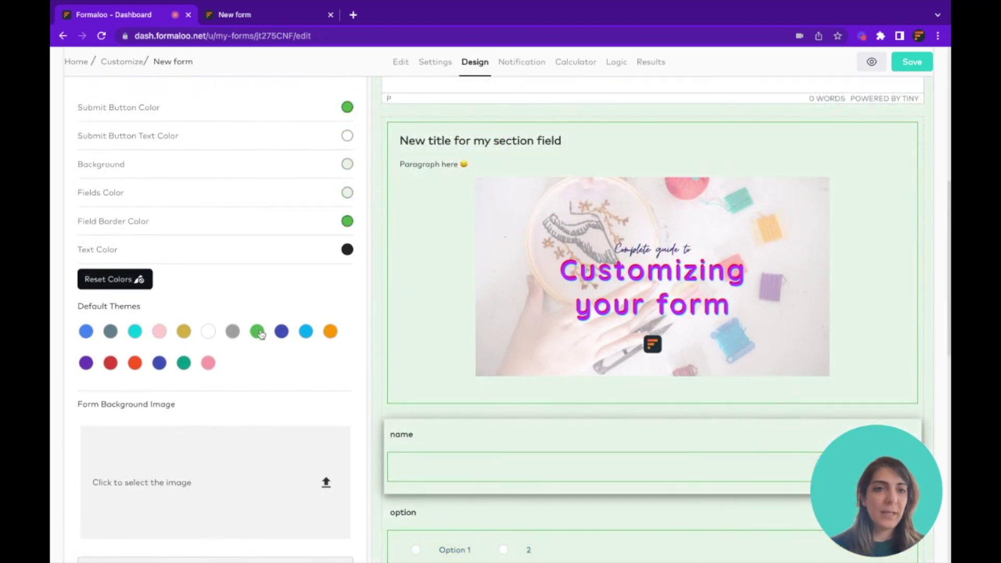
click(283, 336)
click(306, 332)
click(330, 332)
click(306, 333)
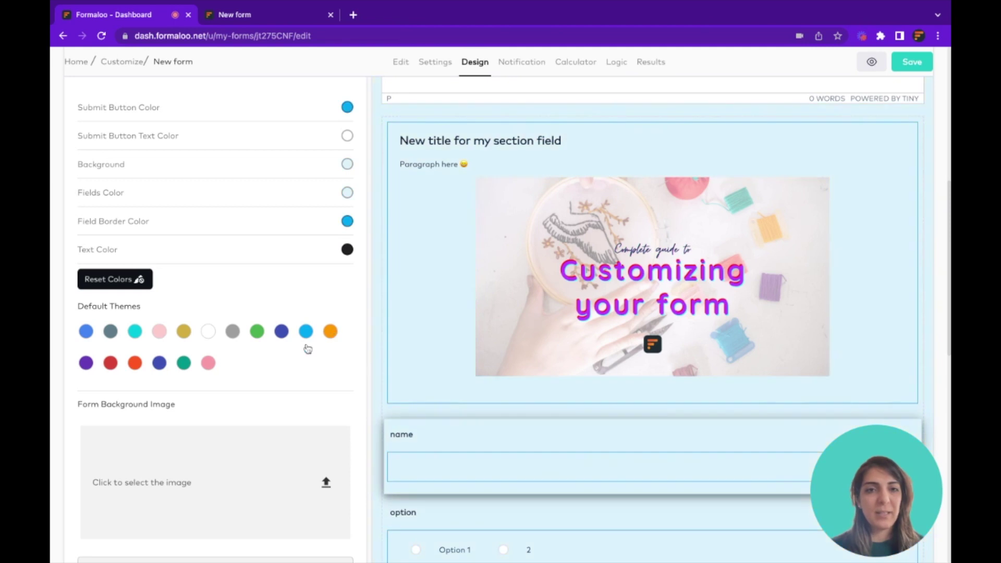
click(912, 62)
click(188, 306)
scroll(218, 313, down, 3)
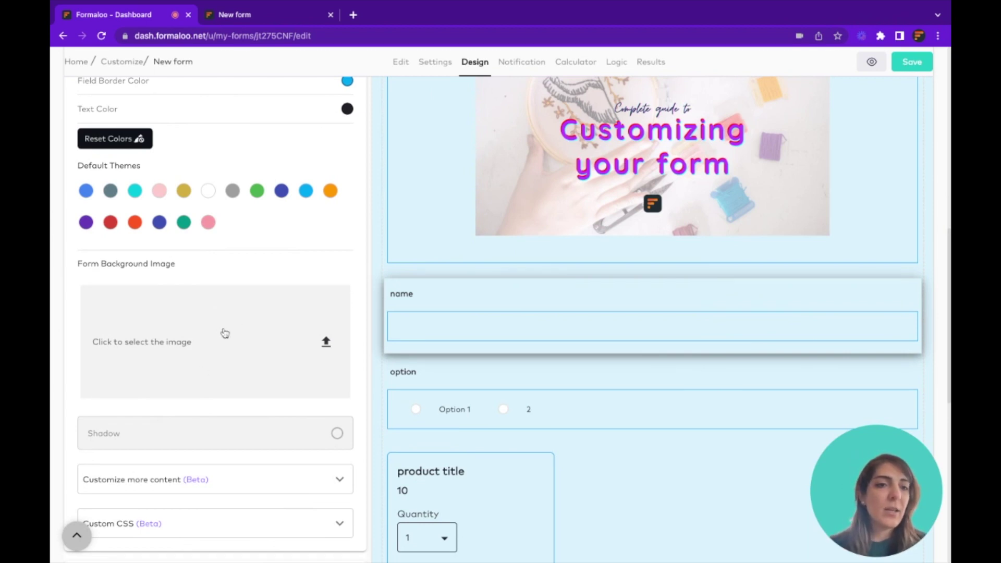
scroll(224, 331, down, 2)
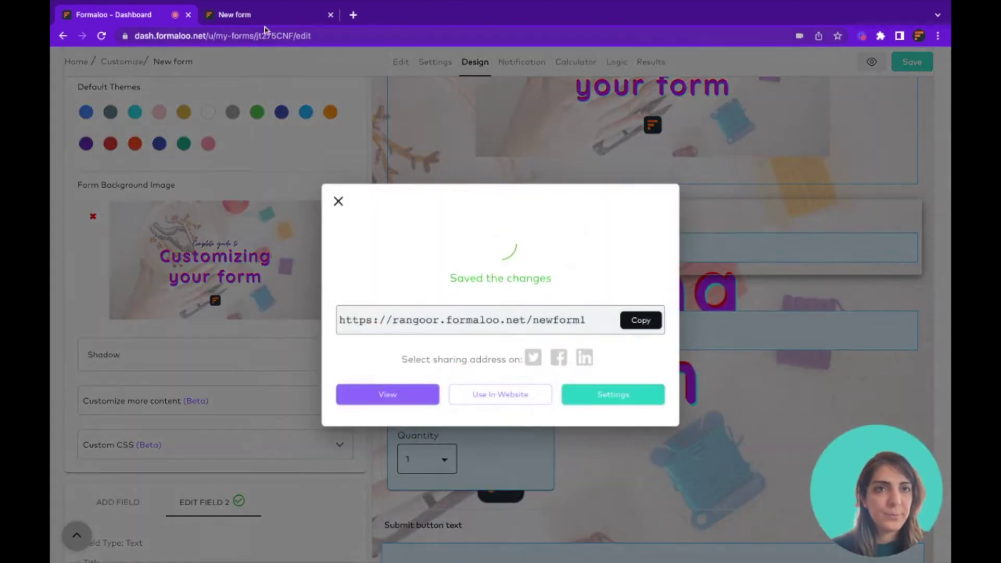
Save the background image and reload the live form to see it behind the content
click(260, 31)
key(ctrl+r)
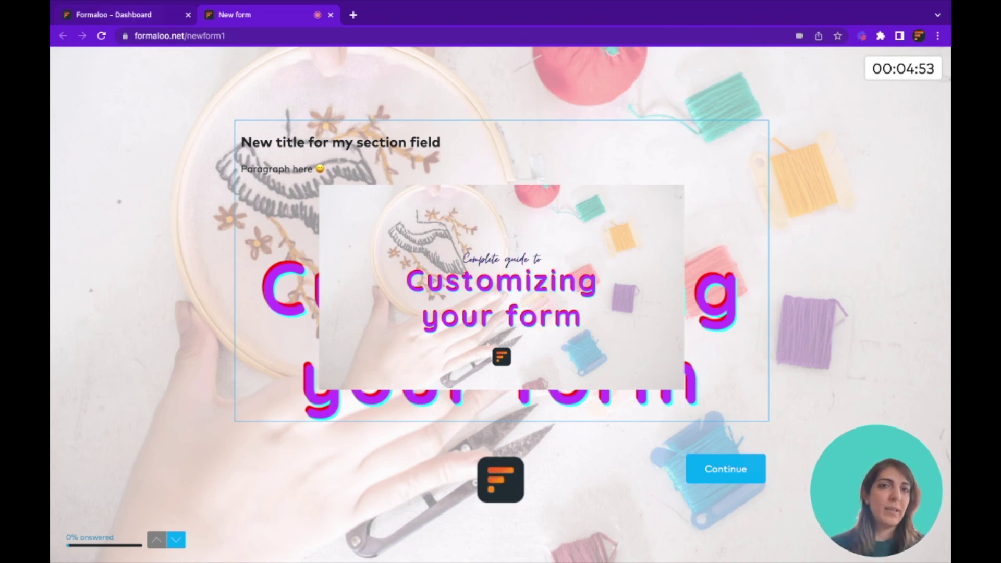
click(113, 15)
click(161, 313)
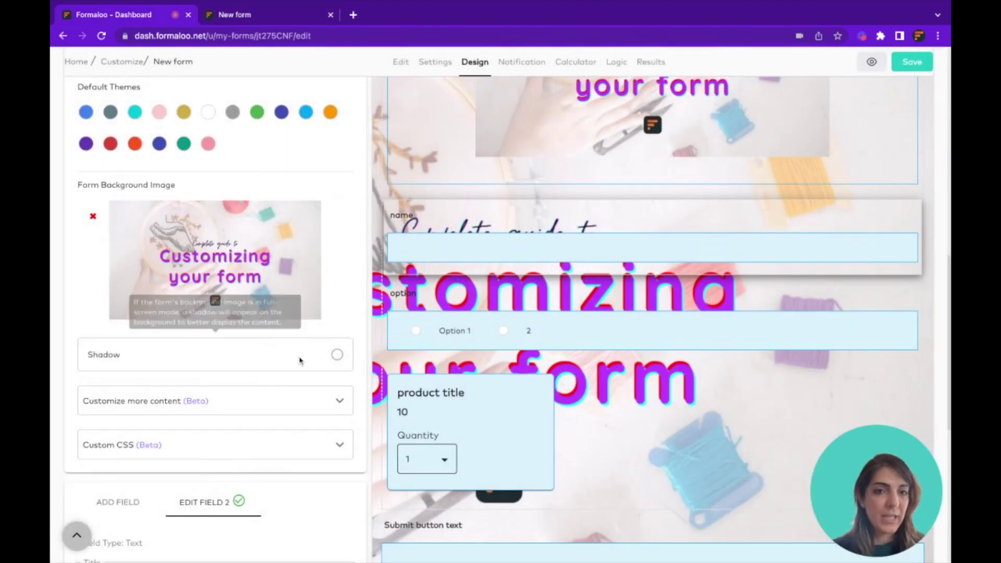
click(338, 355)
Make the background shadow a vivid blue-violet and check it on the live form
scroll(495, 333, down, 2)
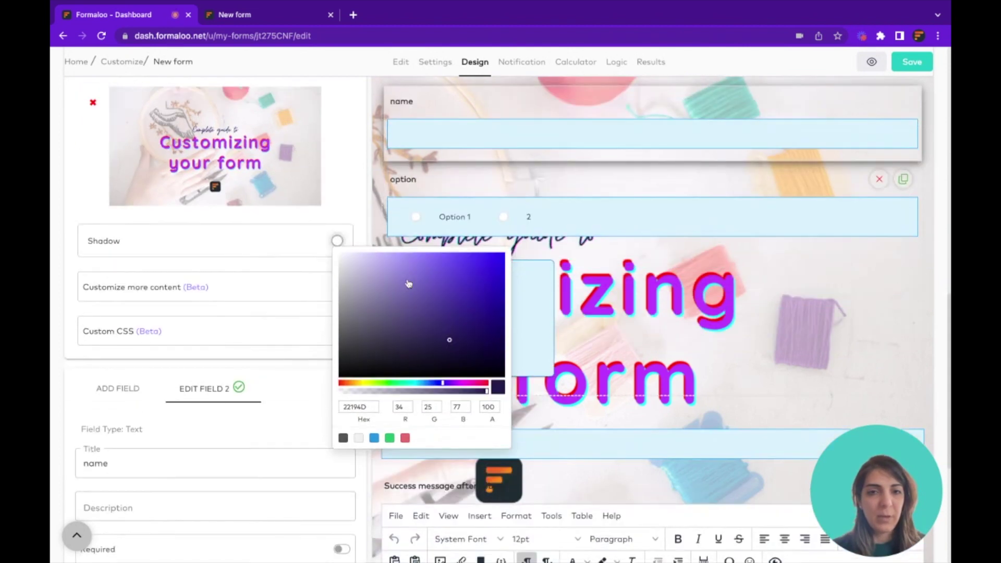
drag(492, 271, 503, 258)
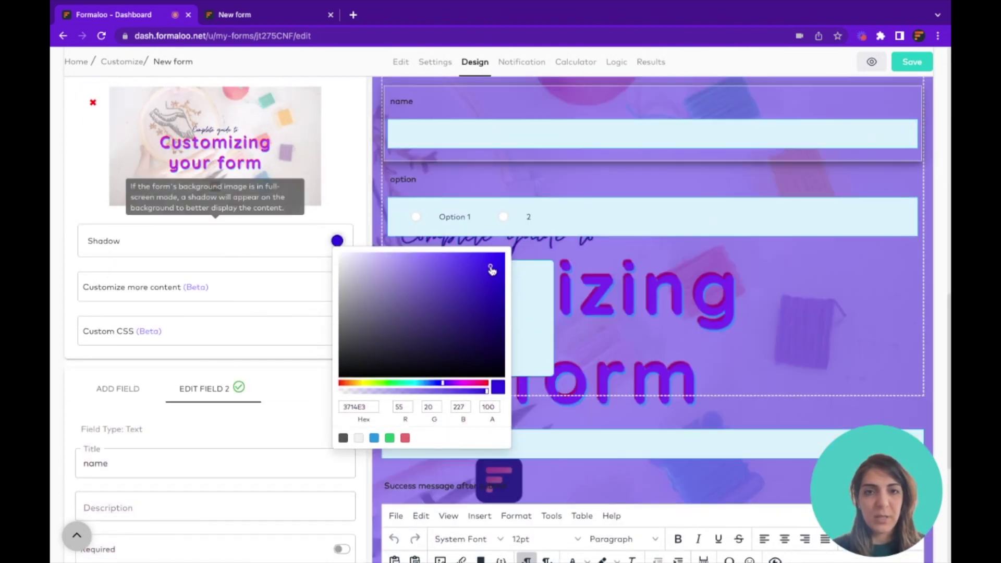
click(286, 16)
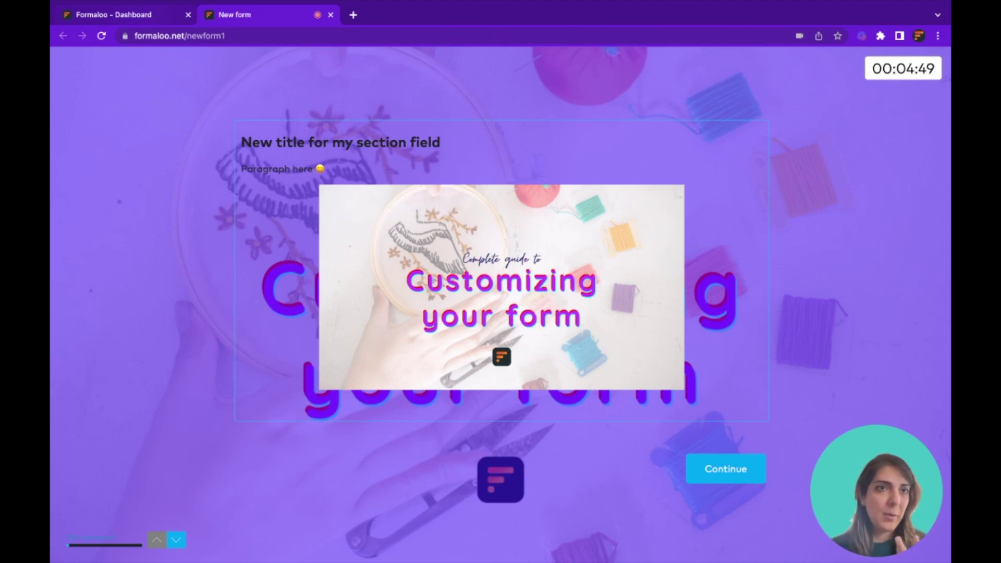
key(ctrl+shift+Tab)
click(190, 327)
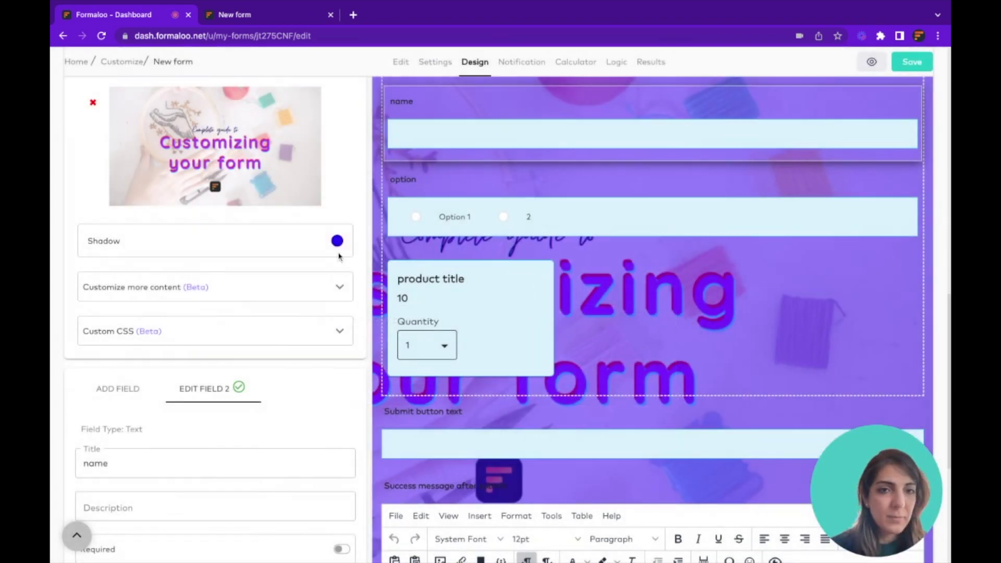
Lower the shadow colour's opacity to about 42 and expand Customize more content
click(337, 242)
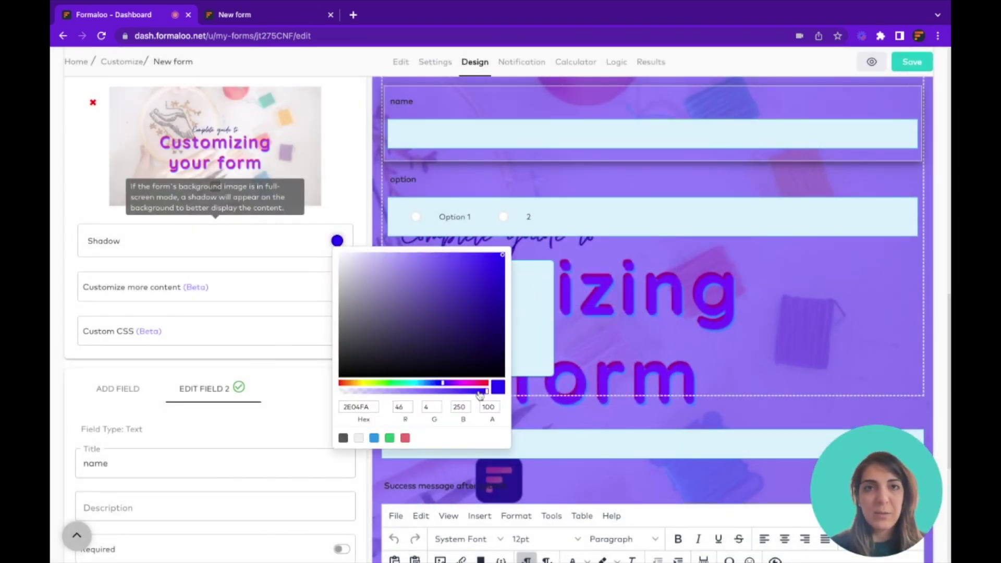
drag(479, 394, 401, 395)
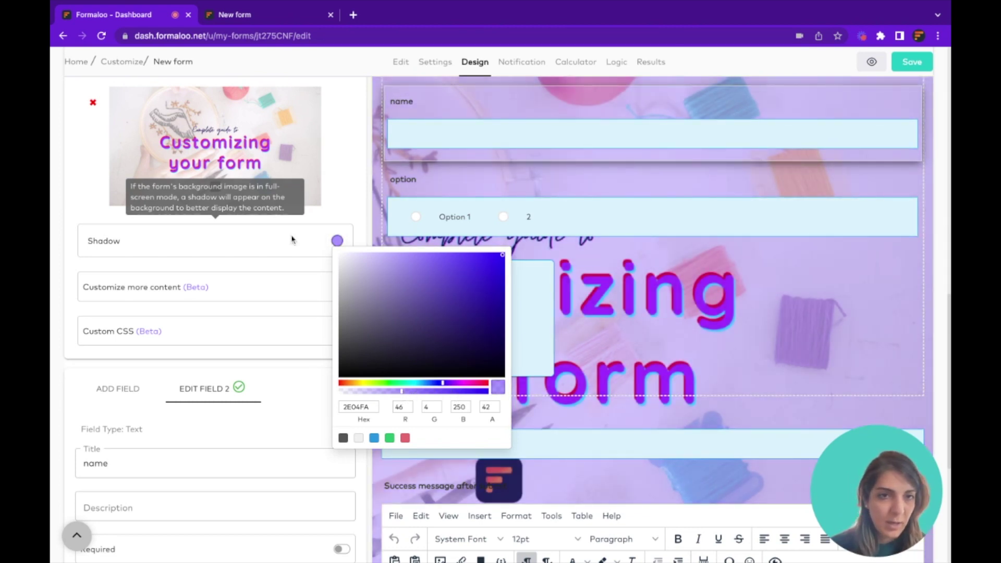
click(351, 211)
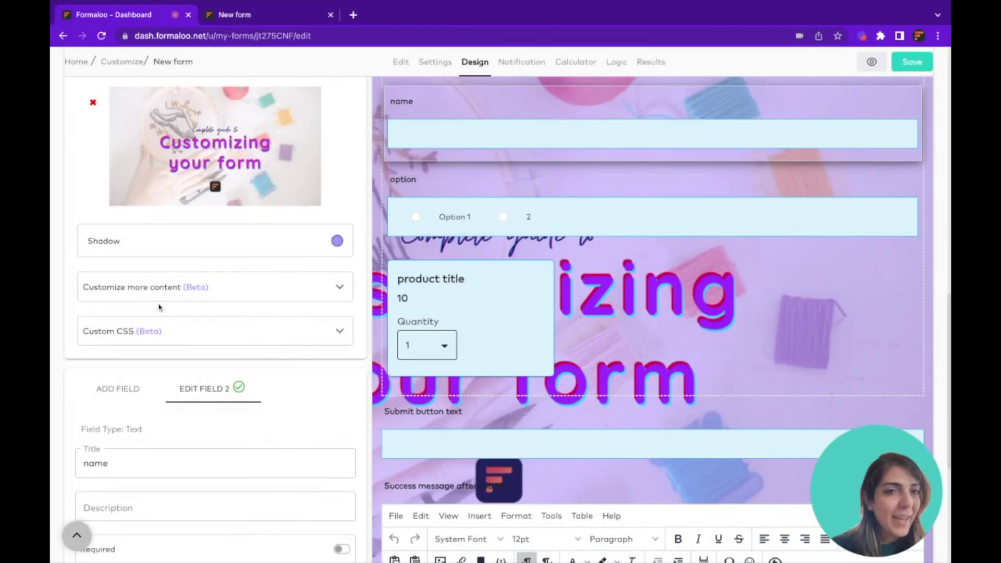
click(177, 289)
scroll(178, 290, down, 5)
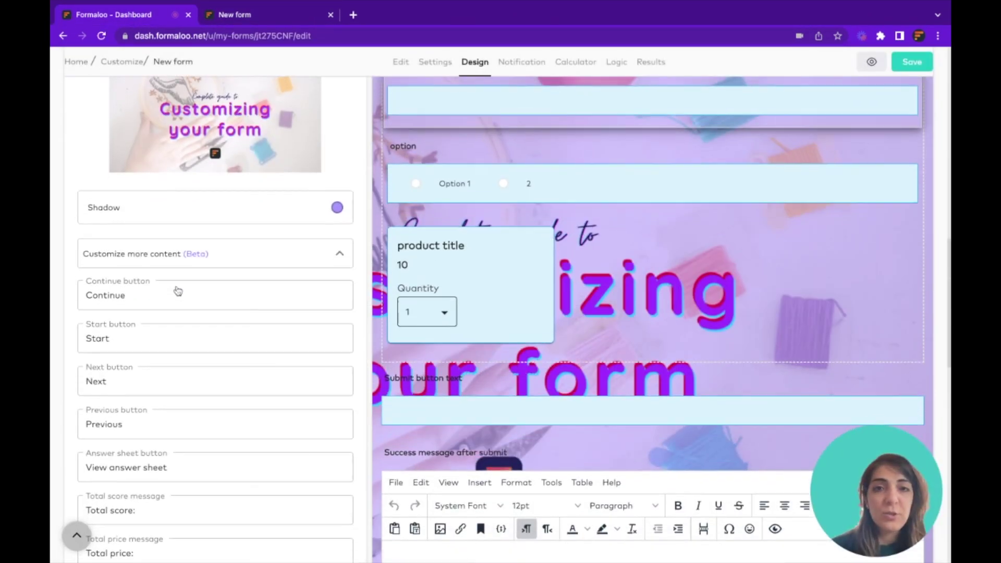
scroll(178, 266, up, 1)
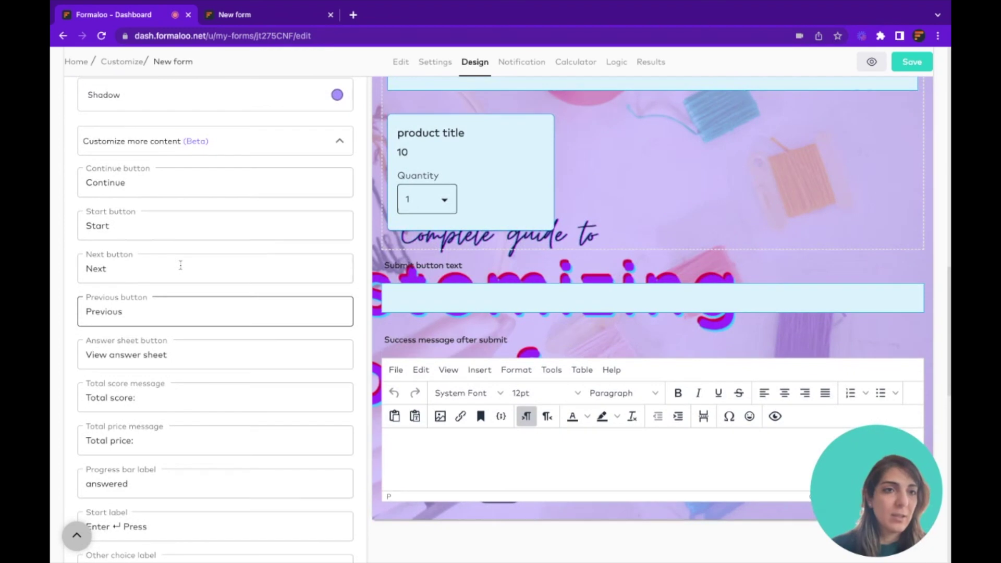
double_click(140, 185)
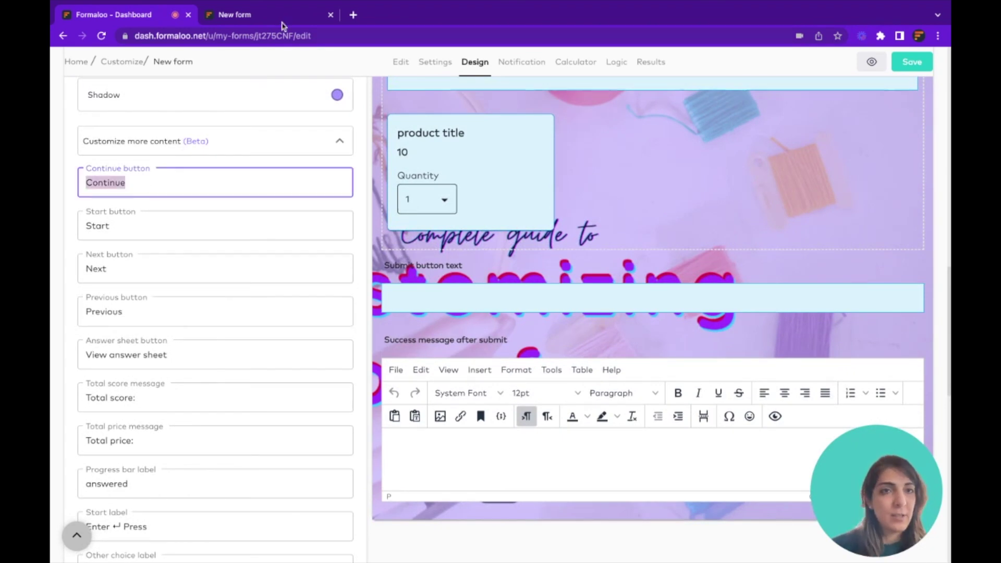
click(279, 16)
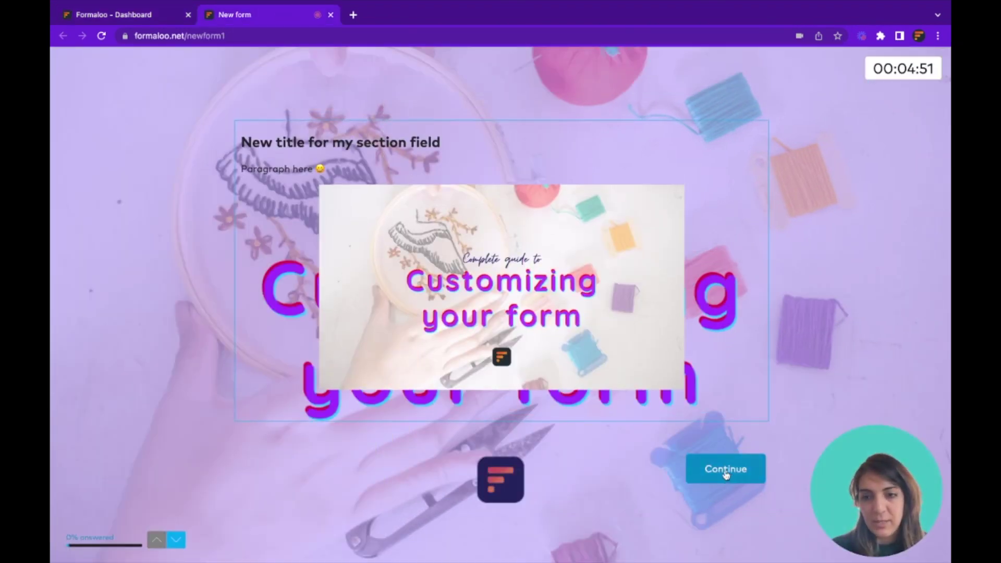
click(153, 16)
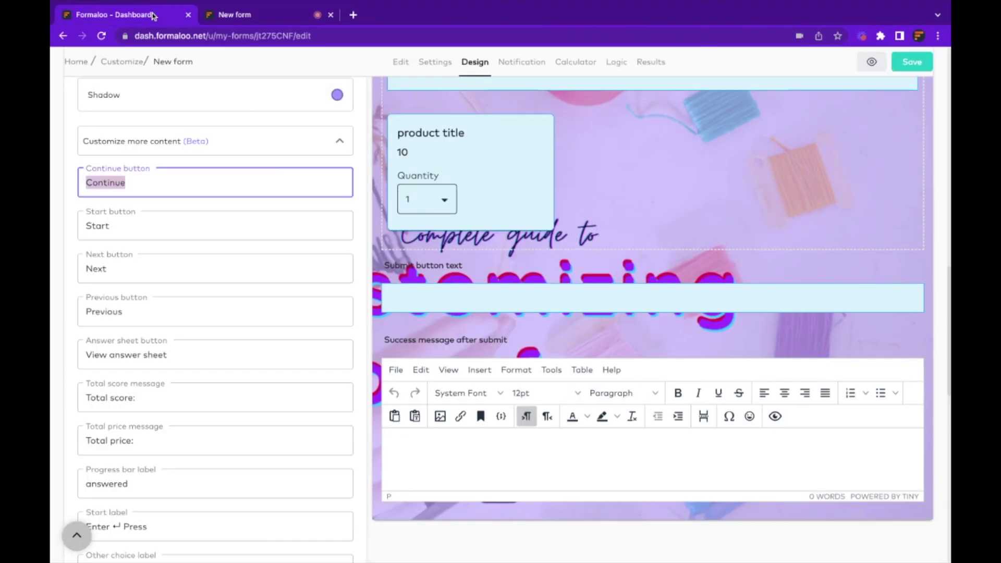
click(110, 225)
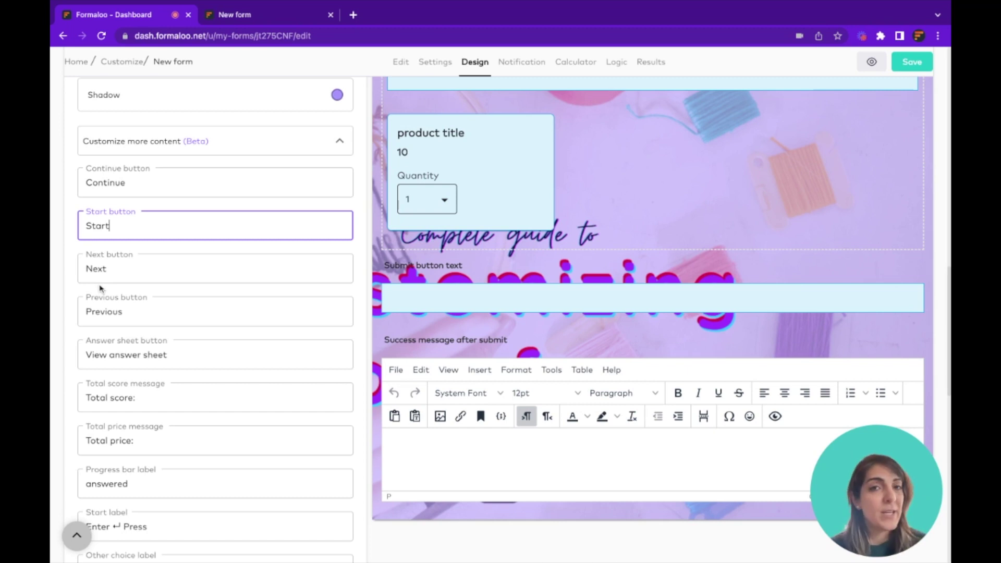
scroll(190, 277, up, 15)
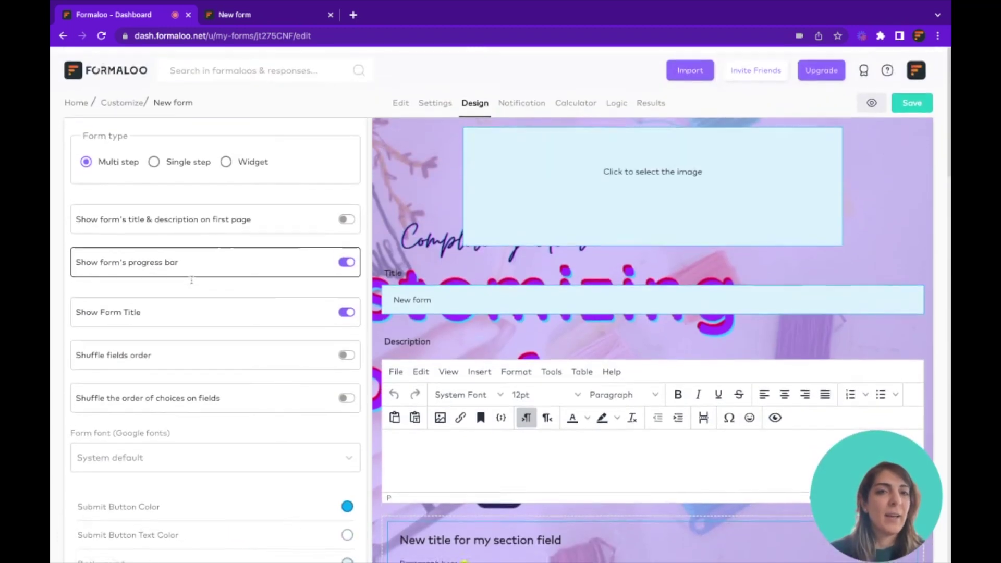
Save the form as Single step and check that all fields appear on one live page
click(188, 151)
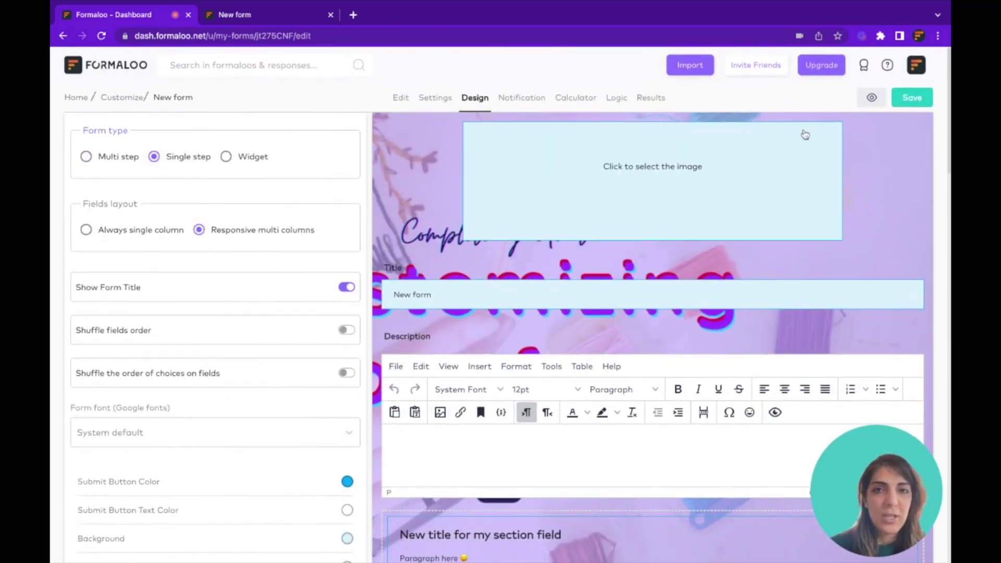
click(921, 101)
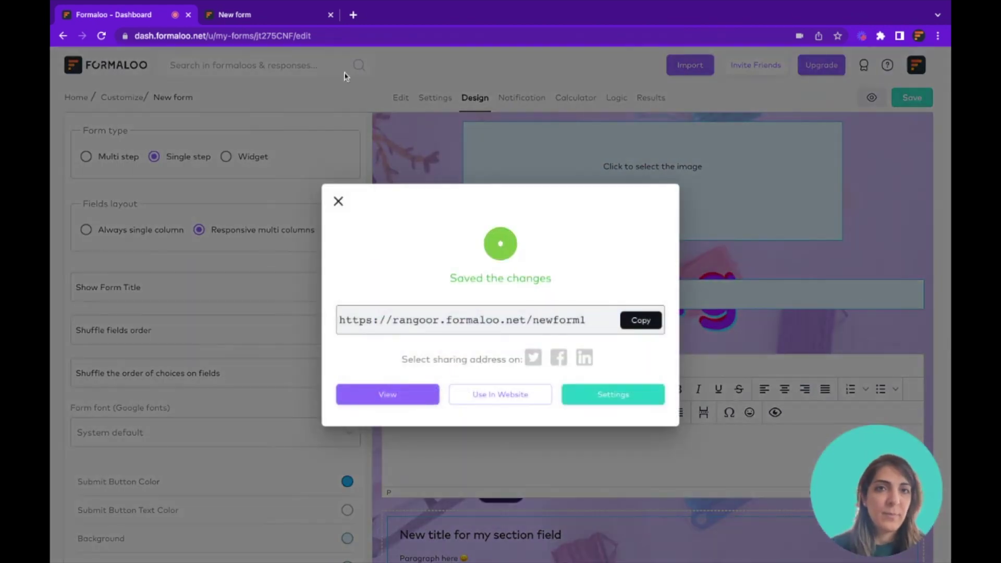
click(275, 17)
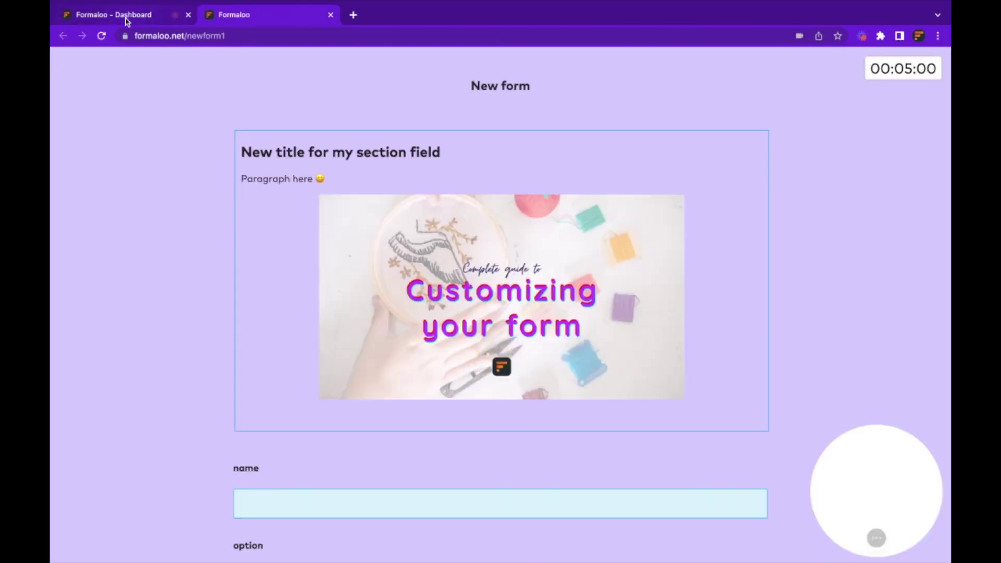
click(128, 16)
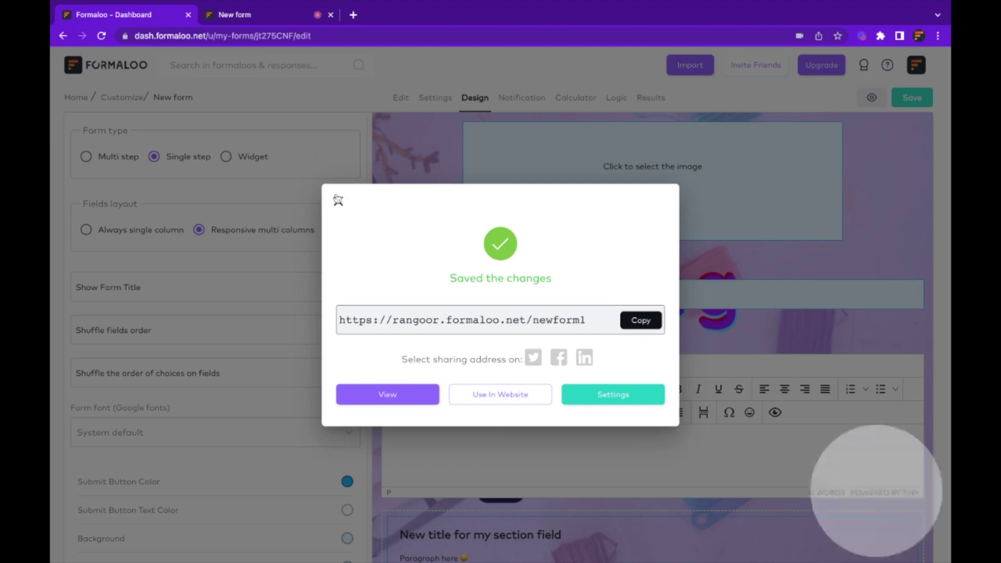
click(335, 199)
click(277, 20)
scroll(552, 358, down, 1)
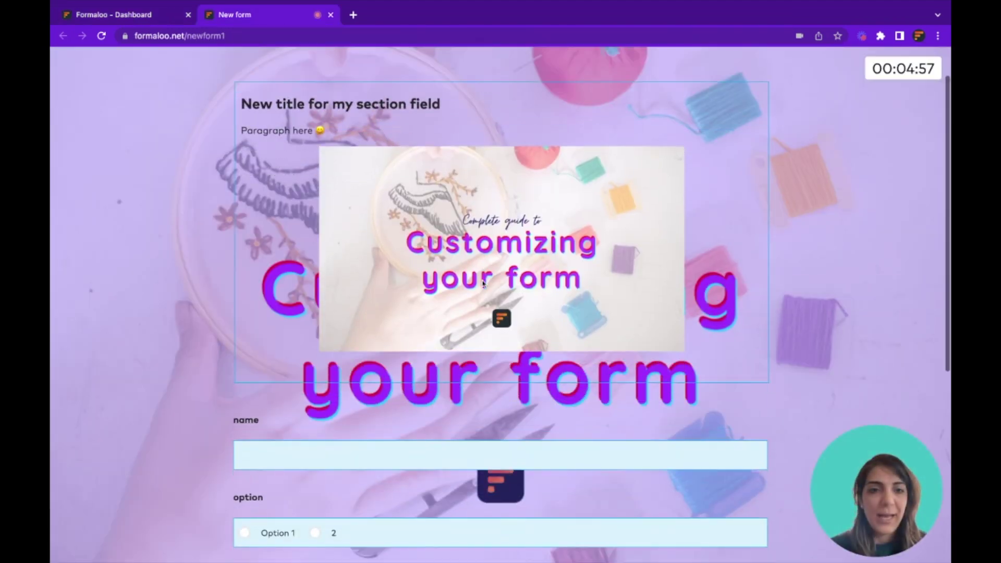
scroll(552, 358, down, 2)
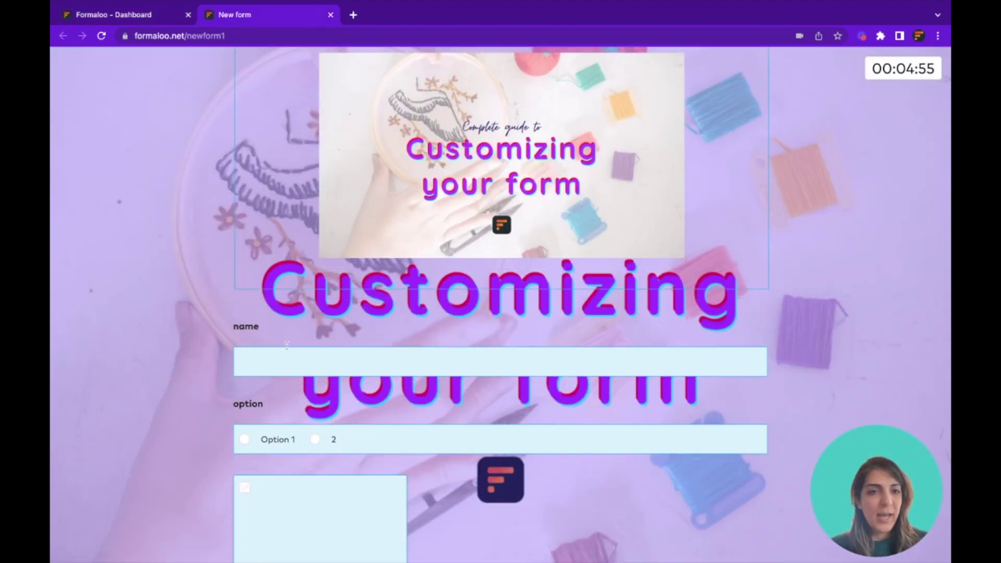
click(147, 22)
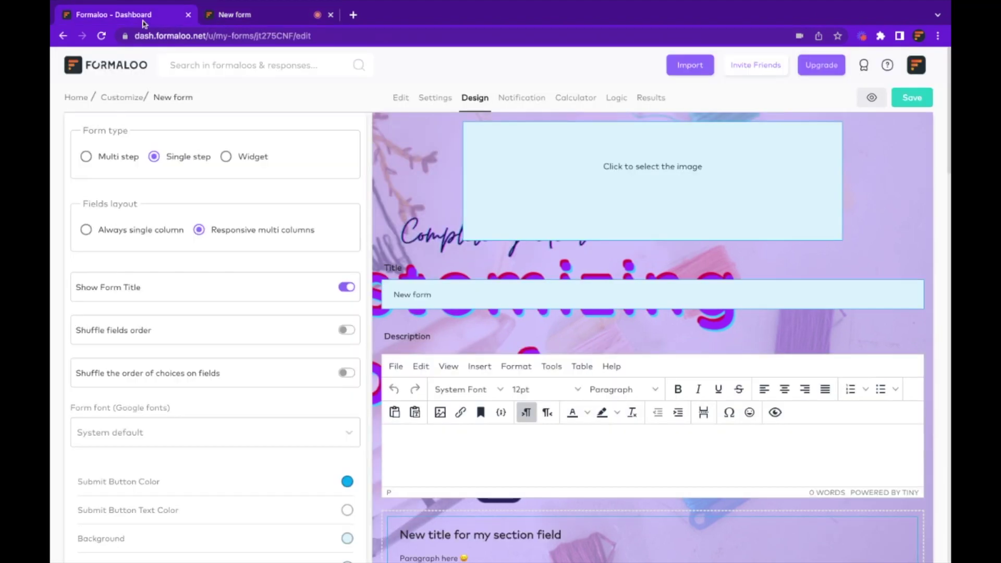
Insert a Page Break field between the name and option fields and save
click(401, 98)
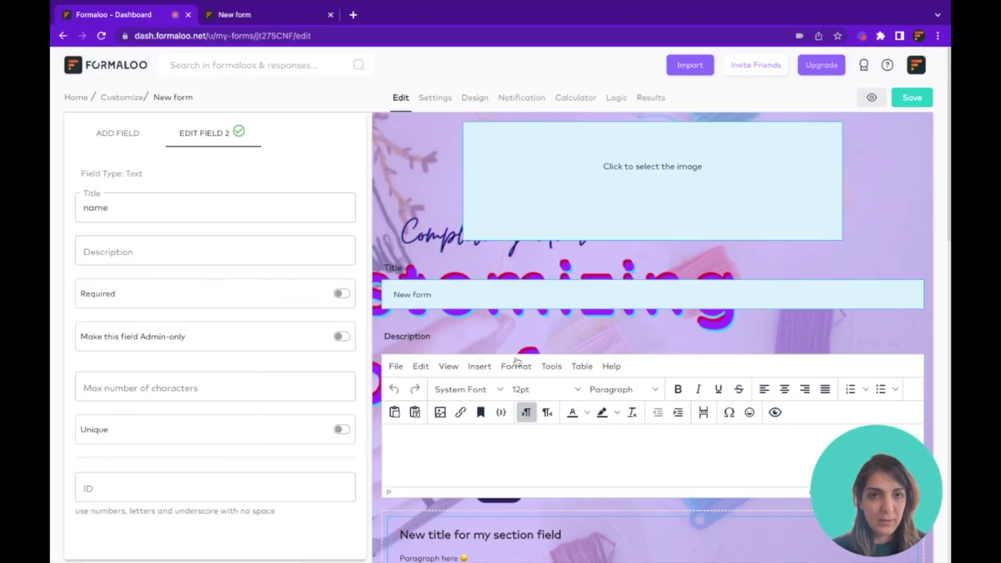
scroll(515, 373, down, 1)
scroll(515, 373, down, 2)
click(122, 107)
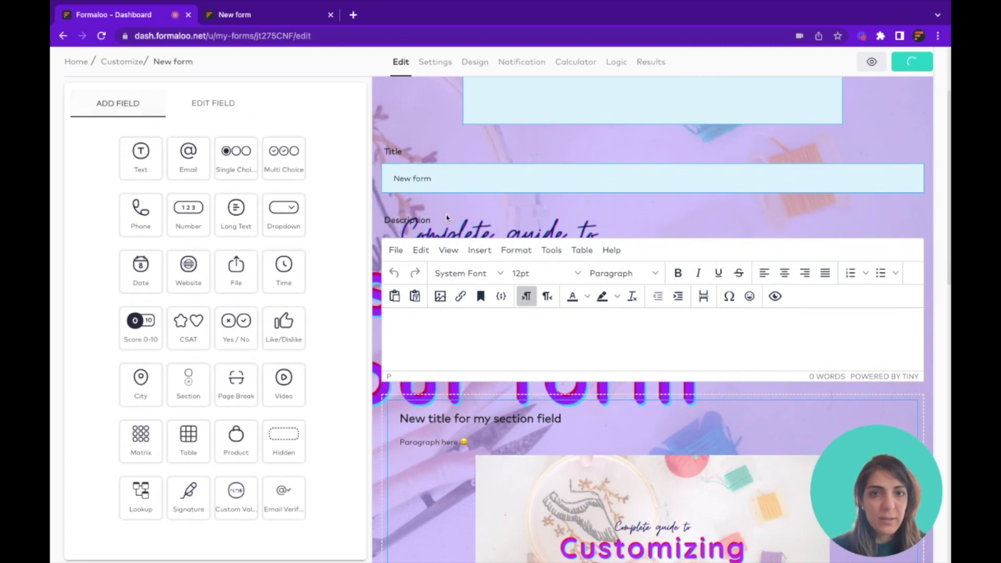
scroll(448, 228, down, 4)
scroll(447, 228, down, 5)
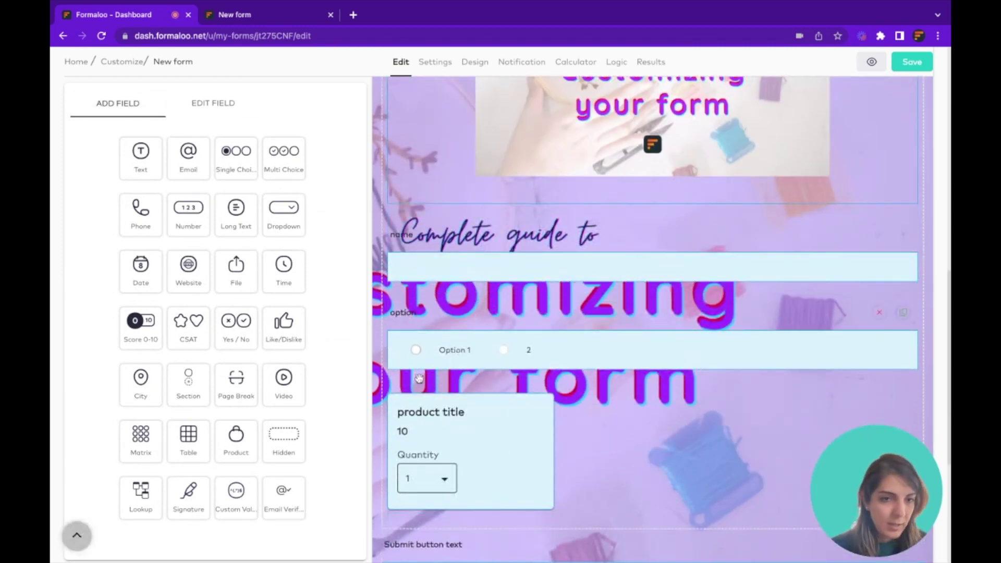
drag(199, 383, 430, 325)
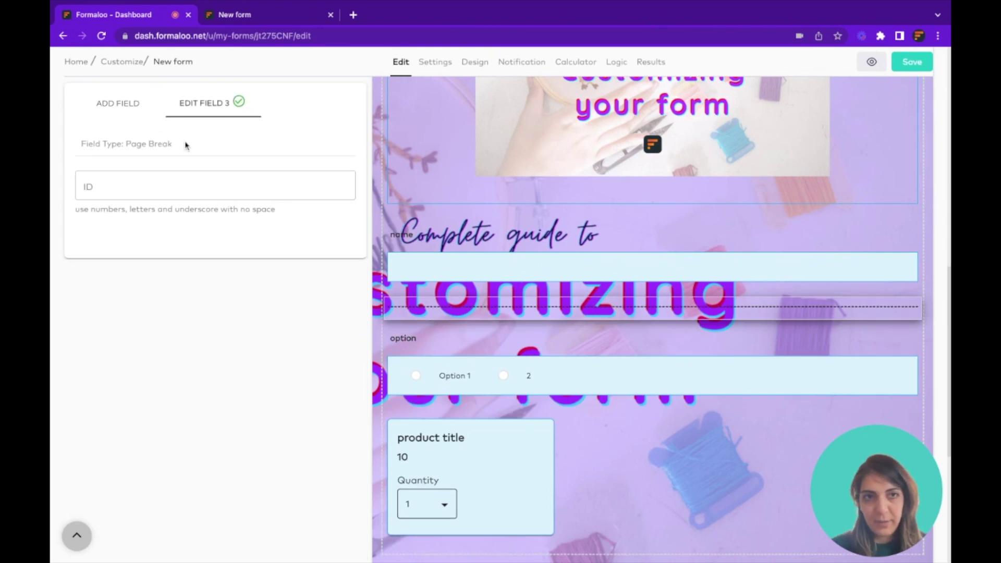
click(134, 107)
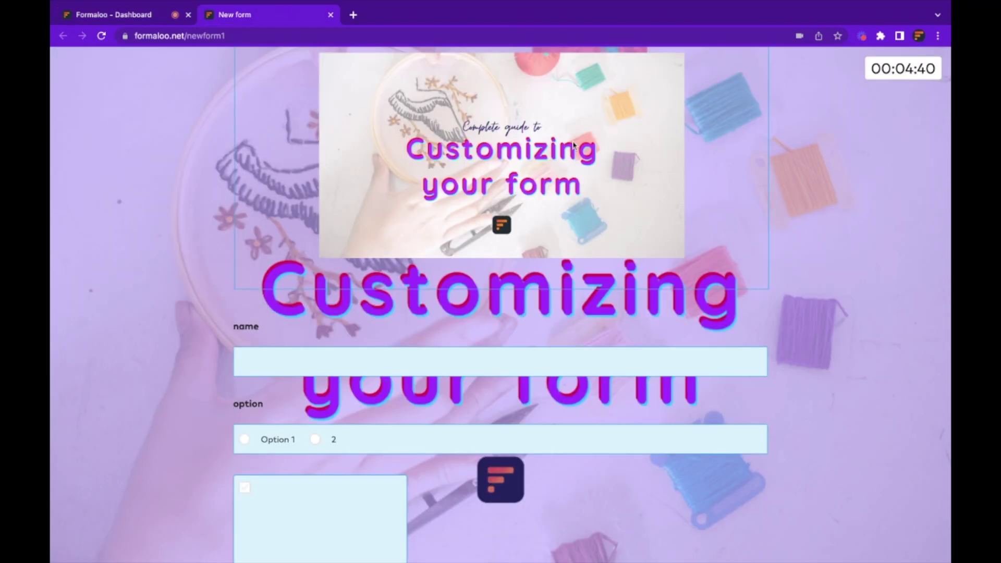
Reload the live form and go to its second page with the option and product fields
key(ctrl+r)
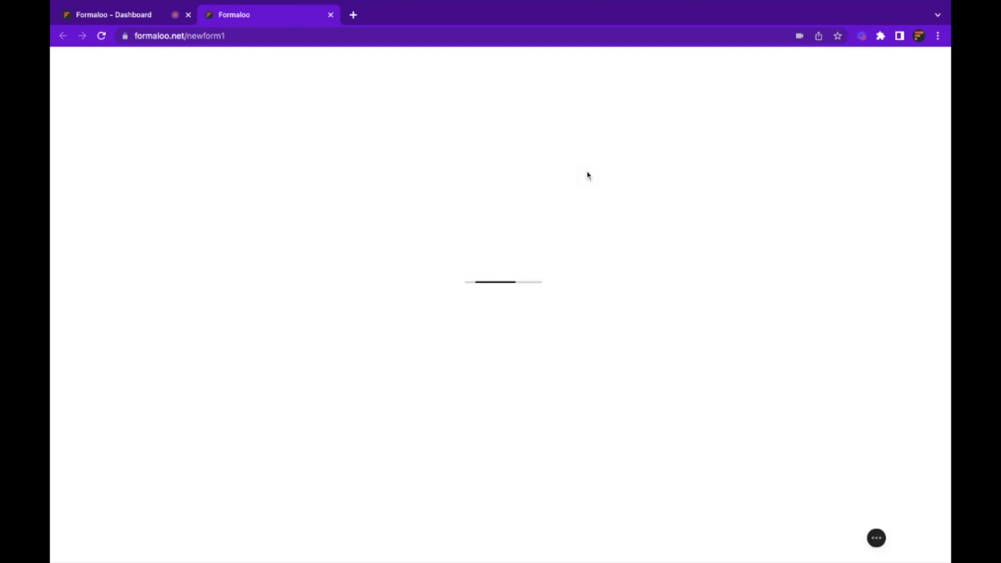
scroll(637, 438, down, 1)
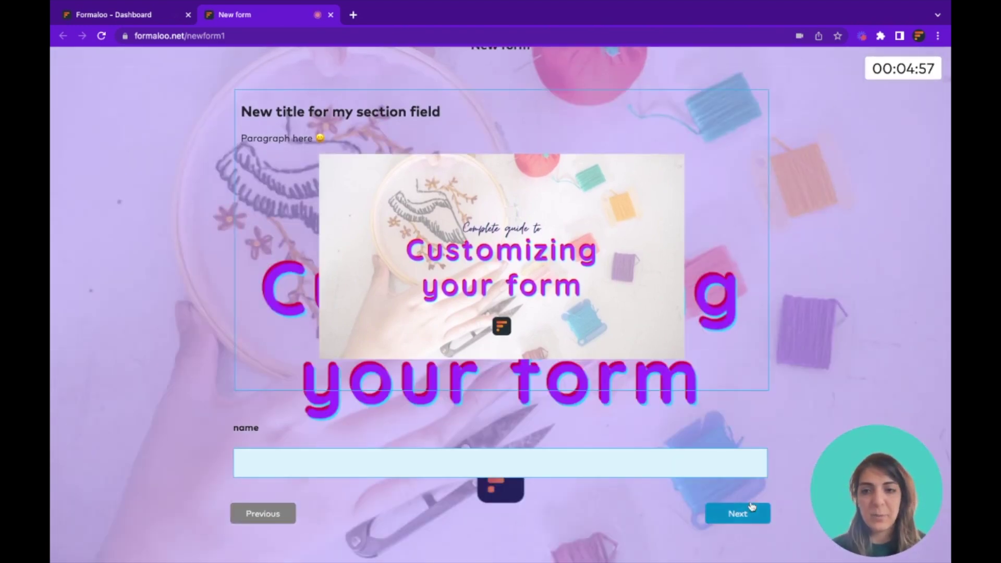
click(740, 514)
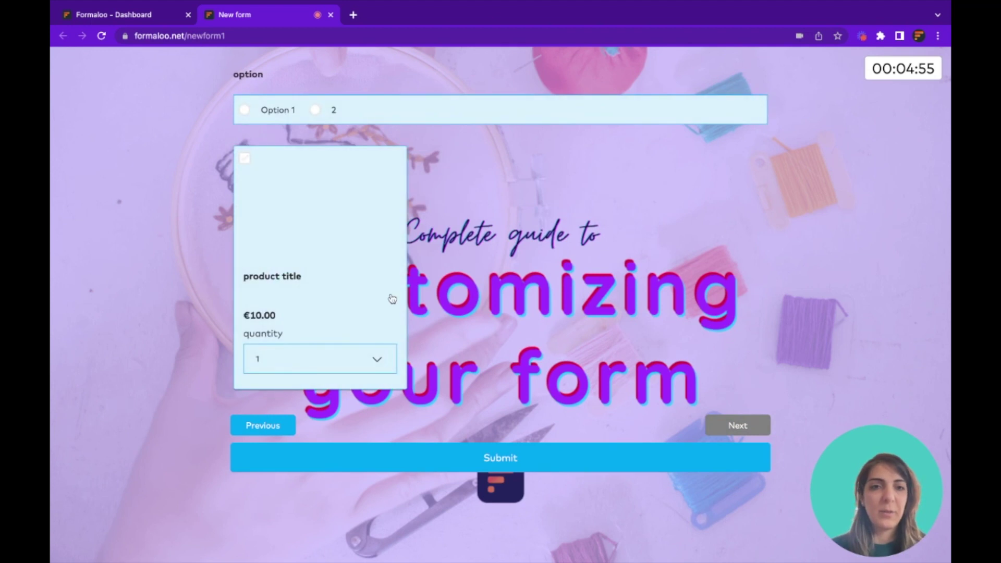
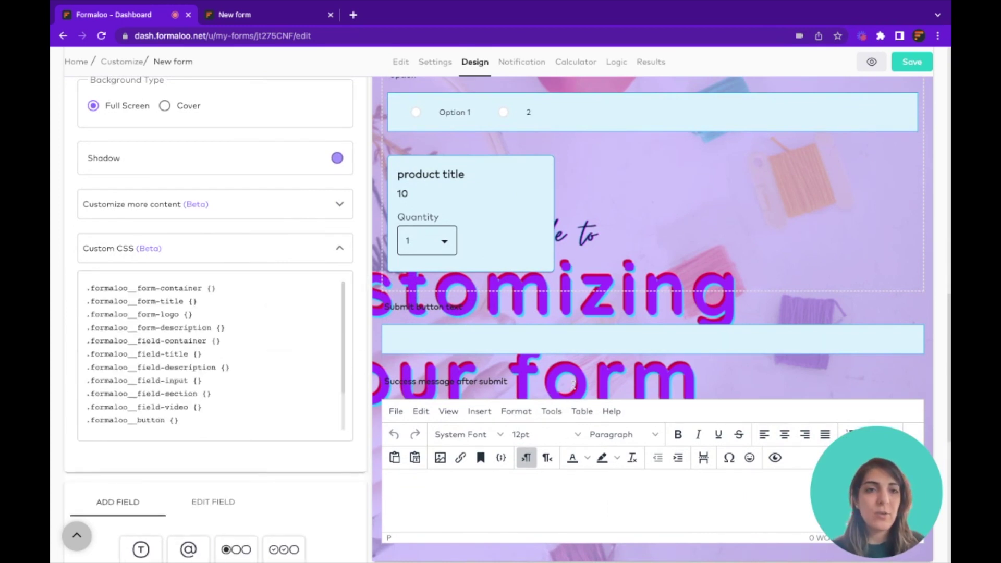
Scroll through the custom CSS selectors, then bring up the form's Notification settings
click(229, 384)
scroll(229, 384, down, 2)
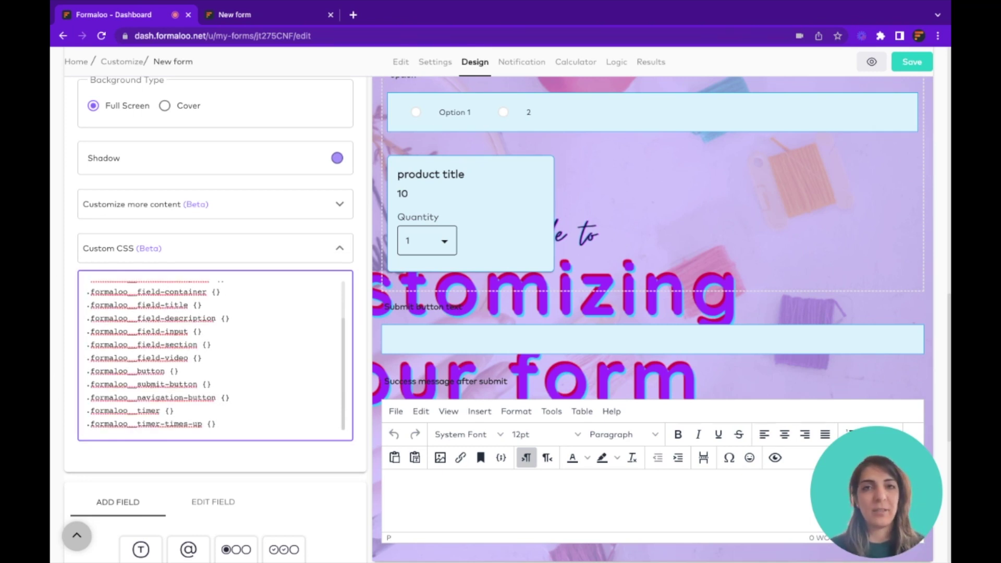
click(527, 69)
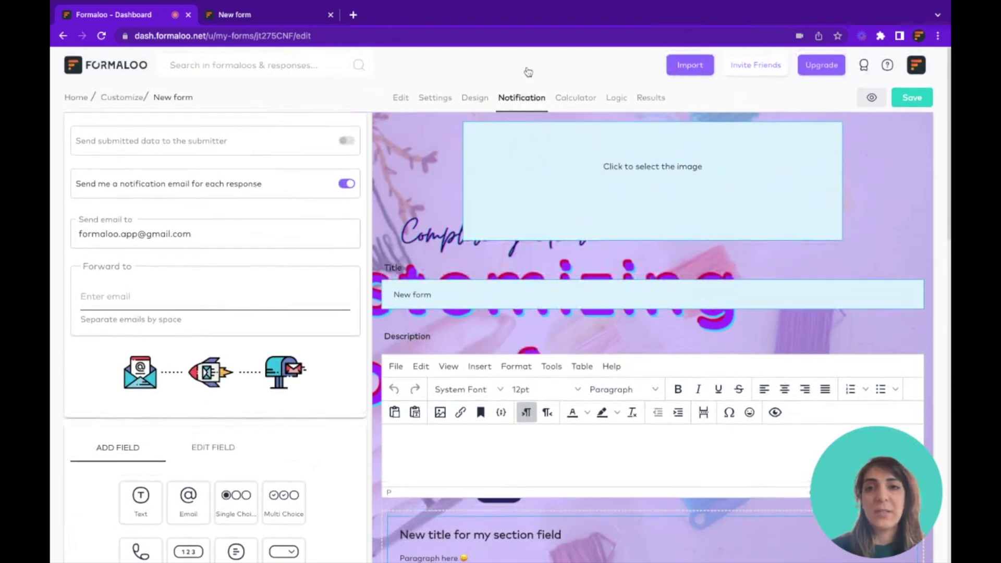
Add an Email field titled 'your email', enable sending submitted data to the submitter, and save
mouse_move(272, 156)
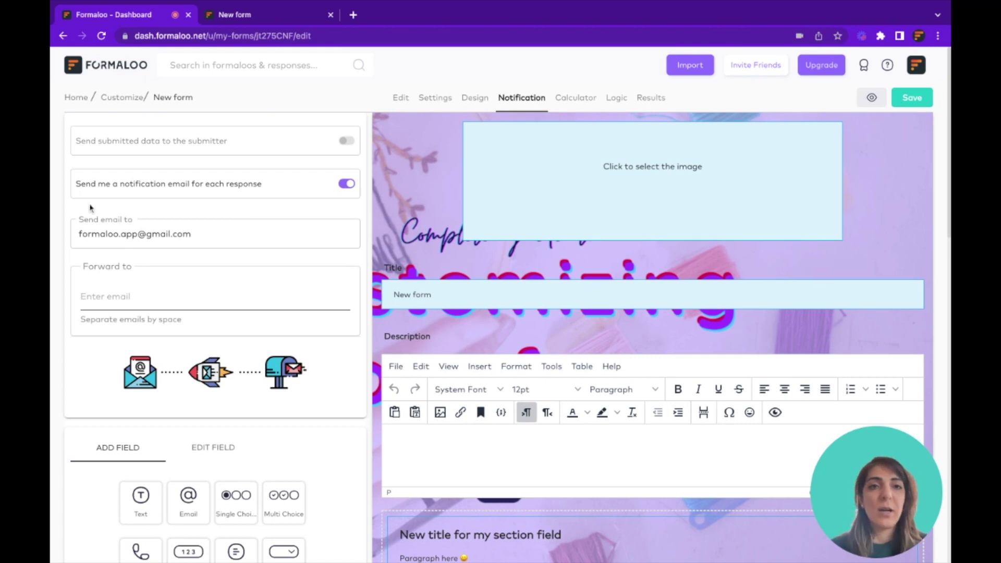
mouse_move(105, 140)
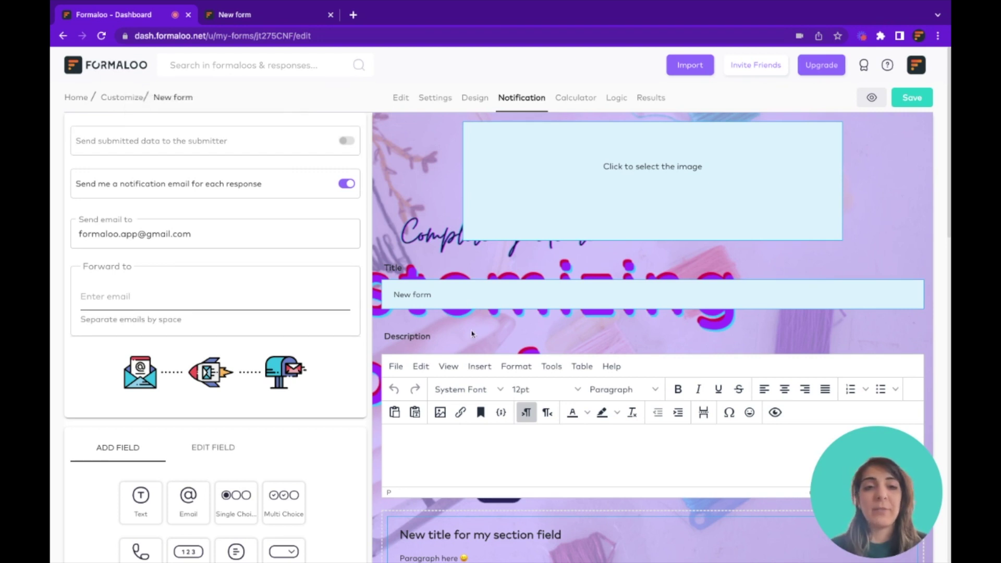
scroll(473, 331, down, 6)
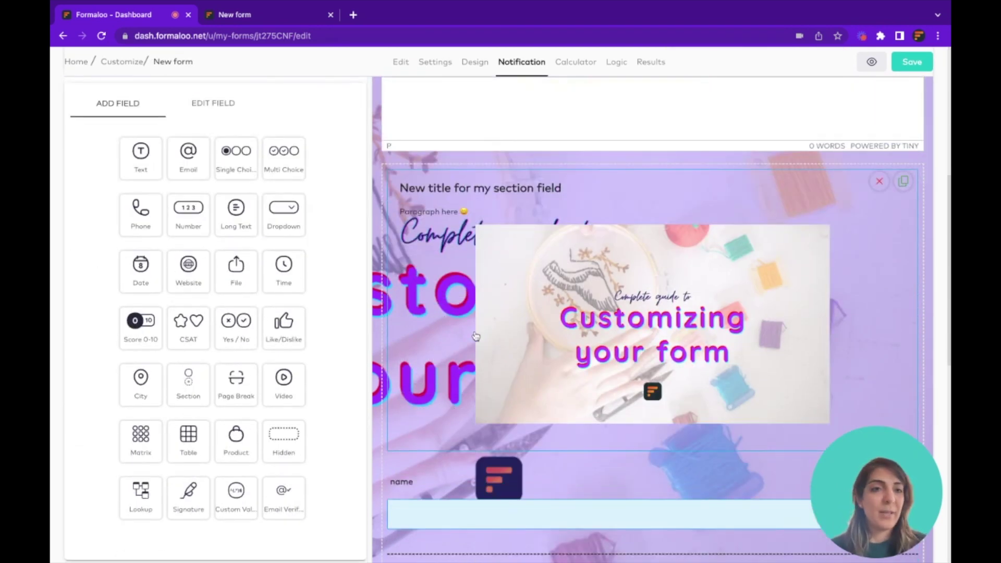
click(182, 158)
text(your email)
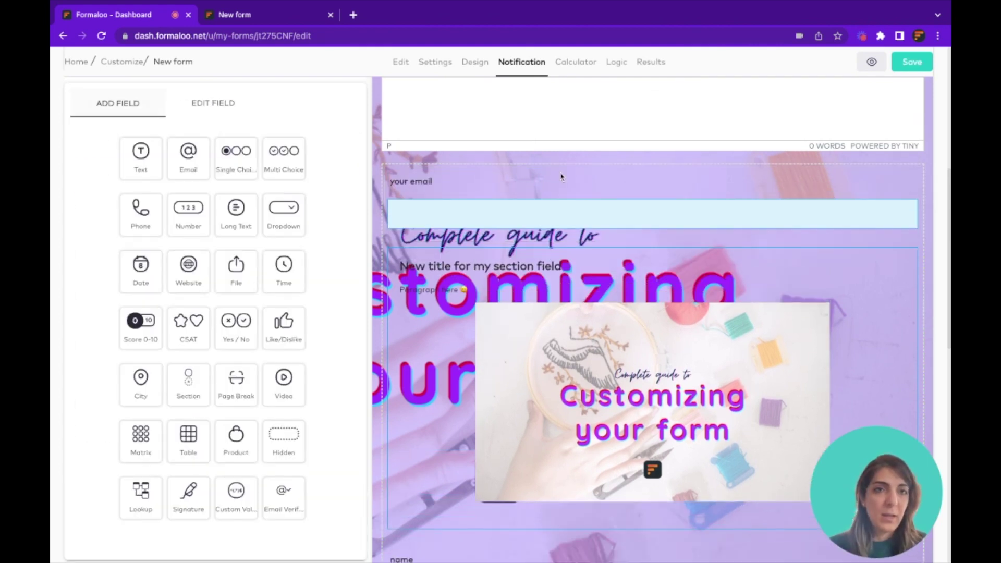
scroll(586, 195, up, 6)
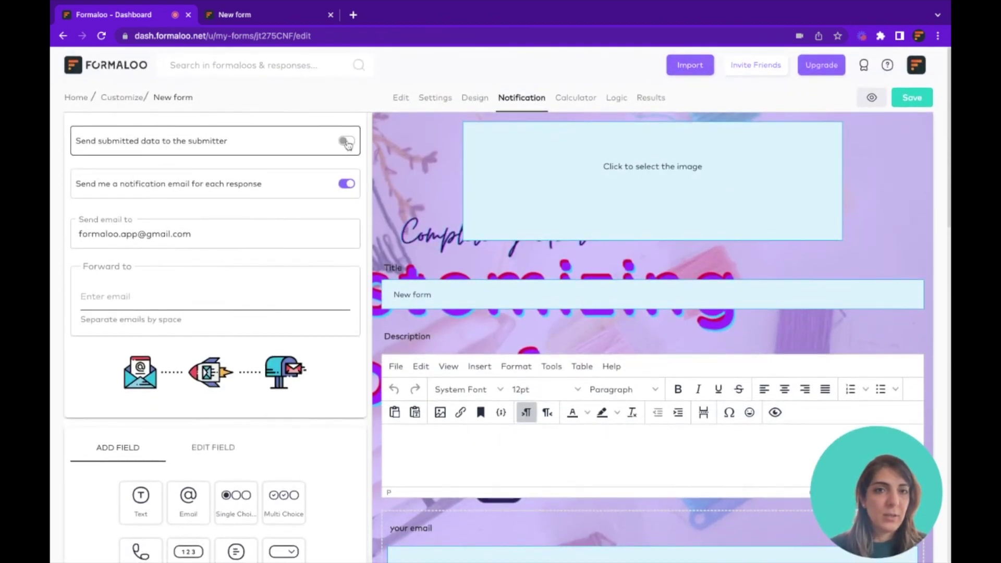
click(346, 141)
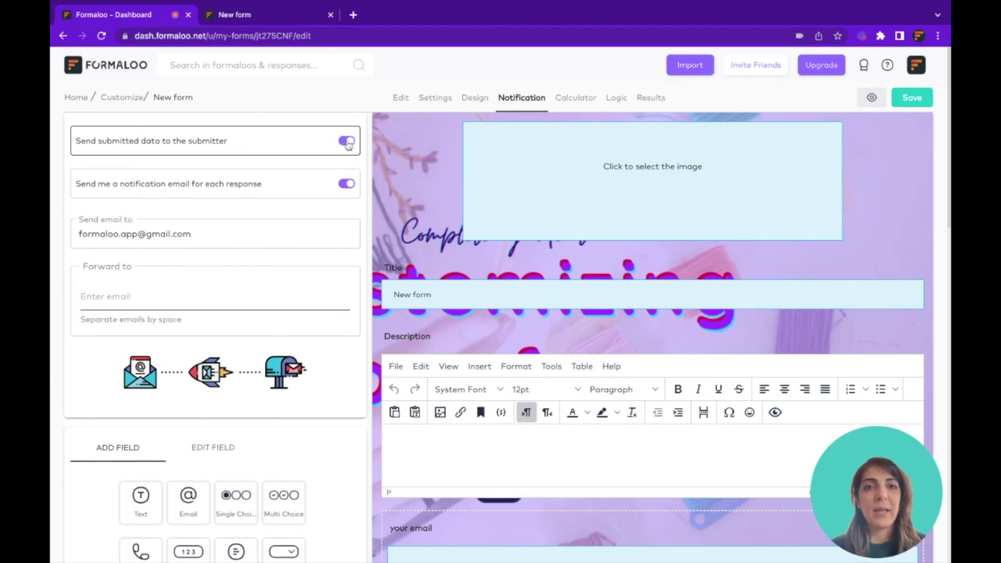
scroll(460, 201, down, 8)
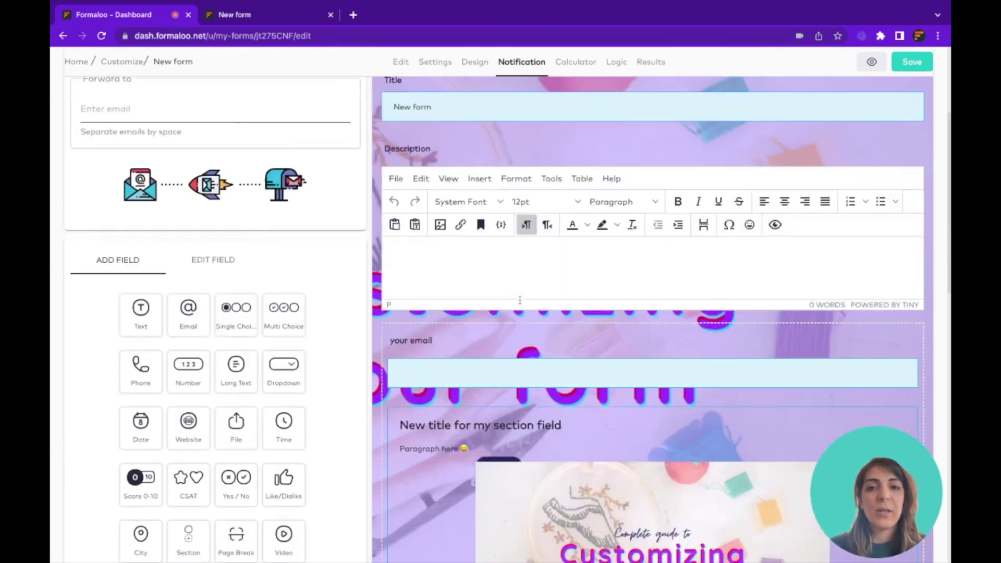
scroll(520, 300, up, 3)
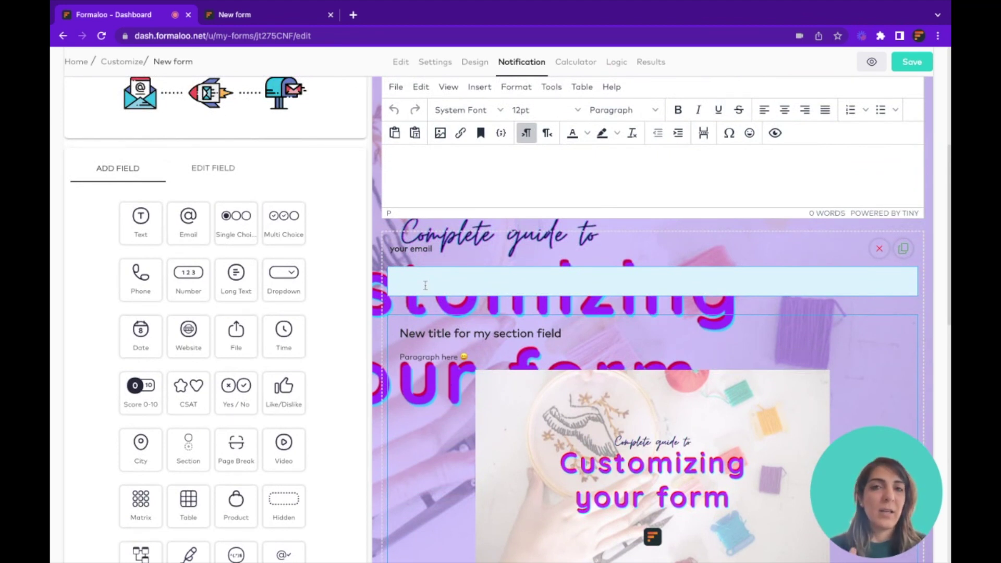
click(908, 64)
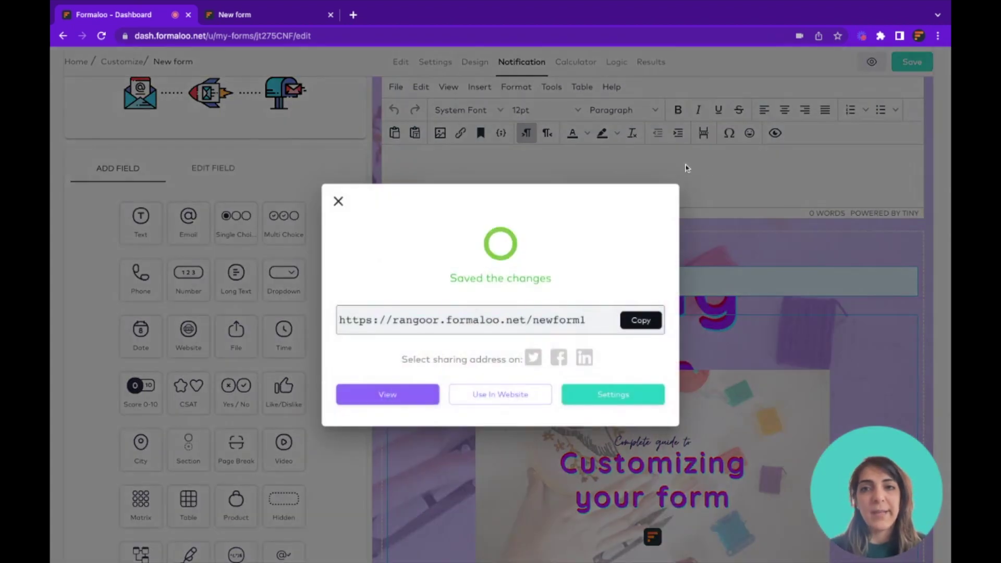
Forward each response notification to two additional email addresses and save the settings
click(613, 163)
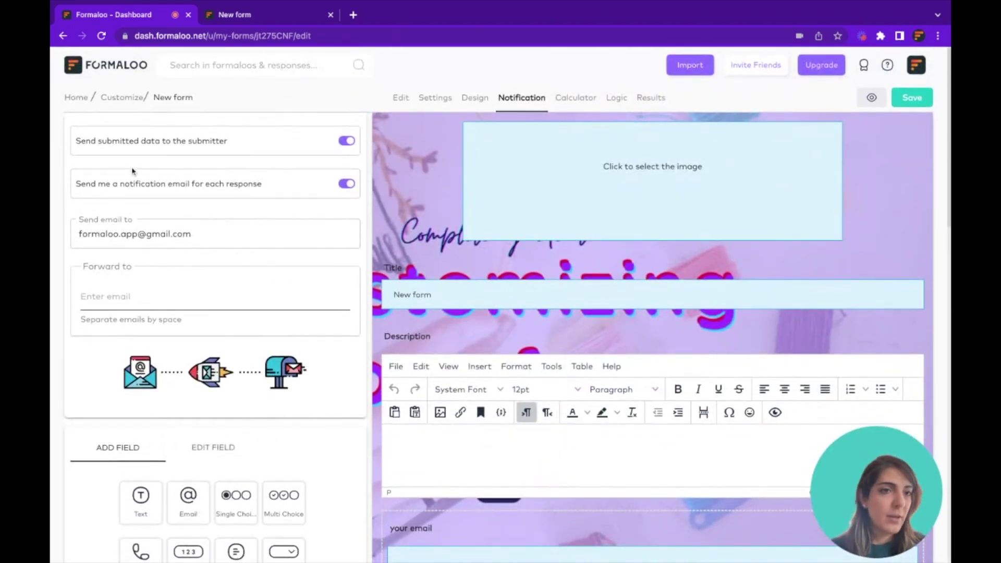
drag(78, 183, 156, 183)
click(156, 183)
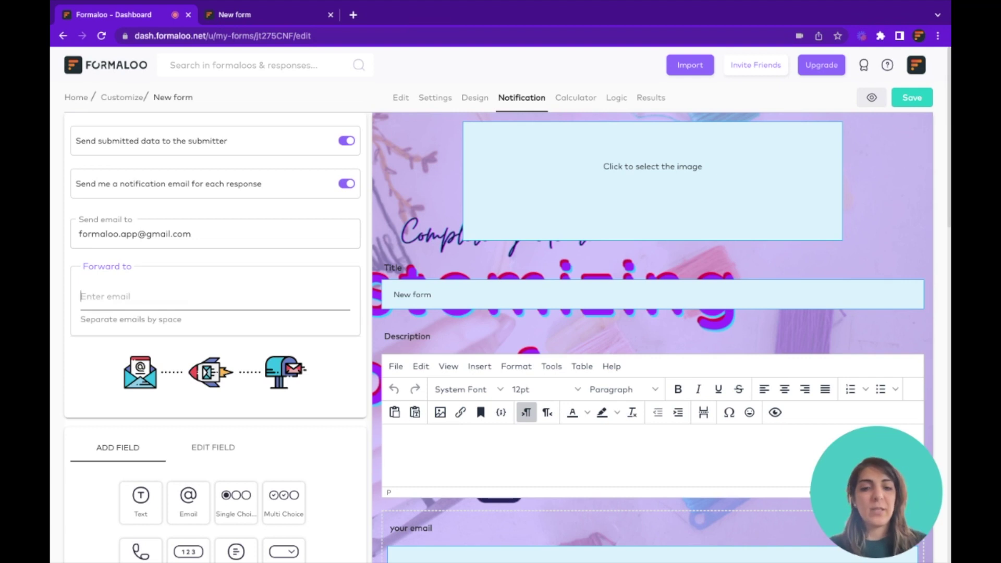
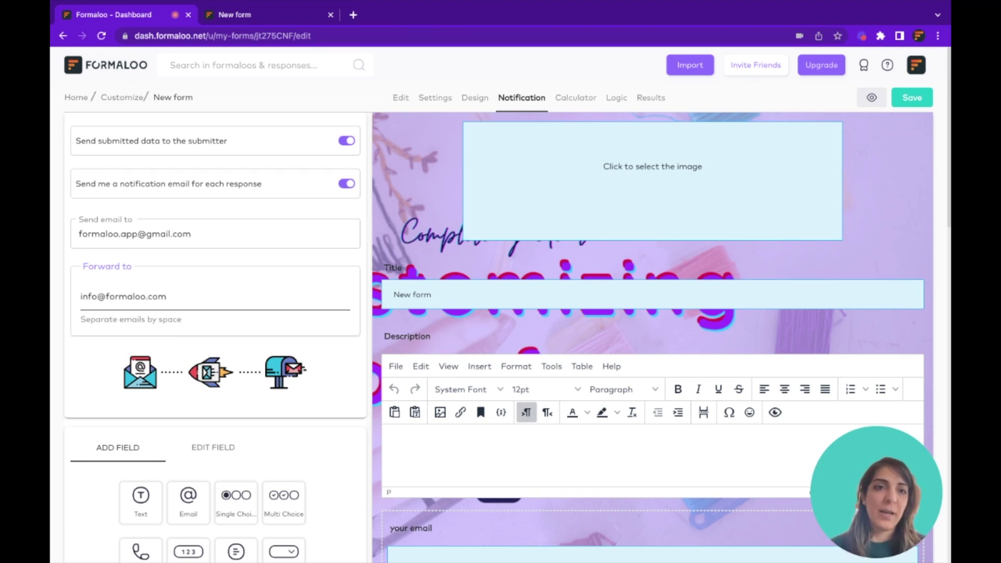
key(space)
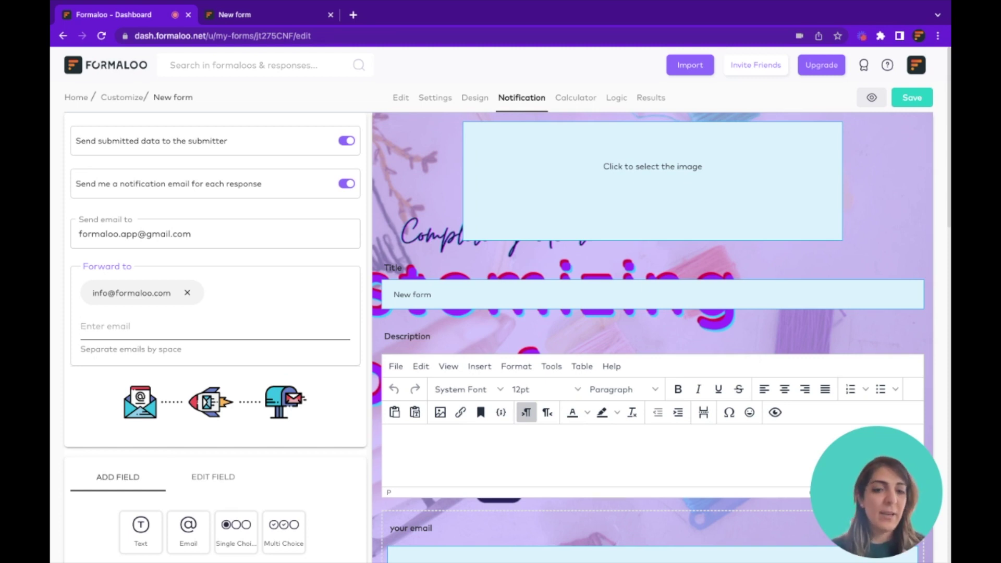
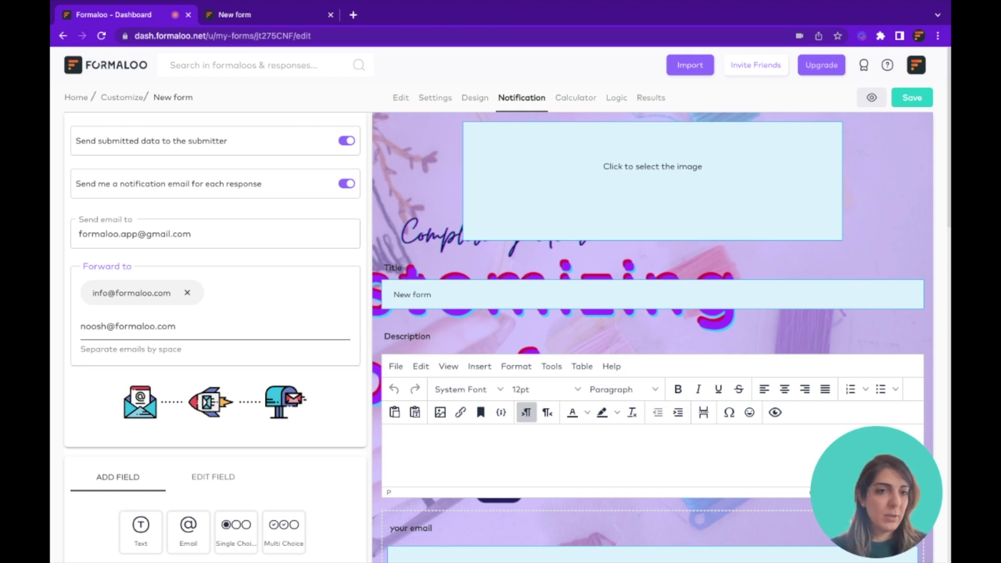
key(Return)
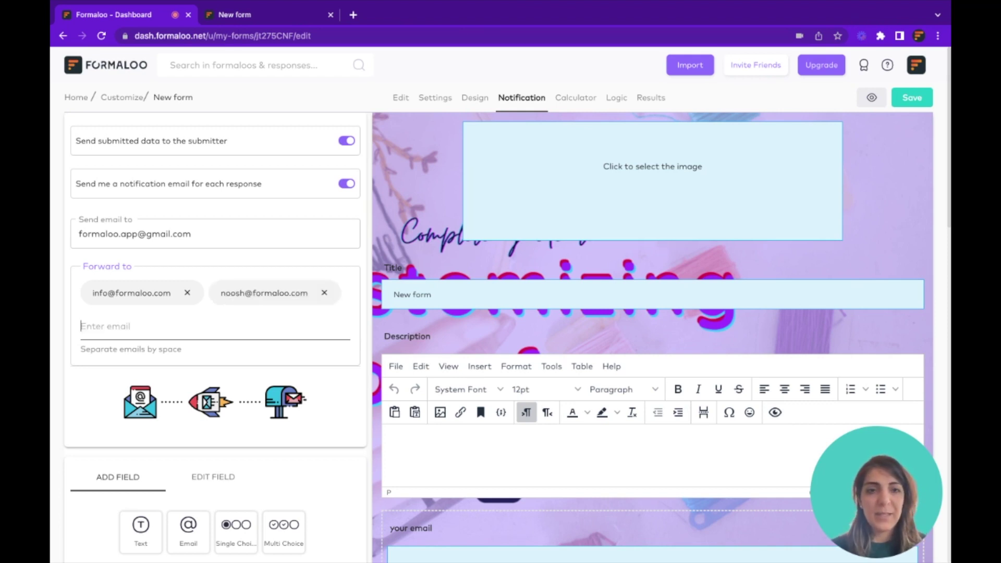
click(913, 96)
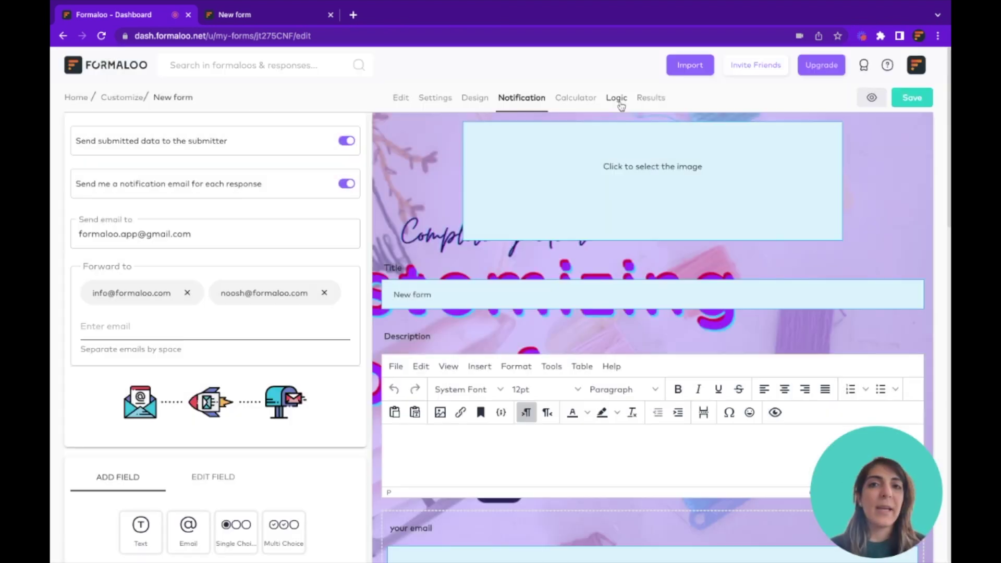
click(618, 99)
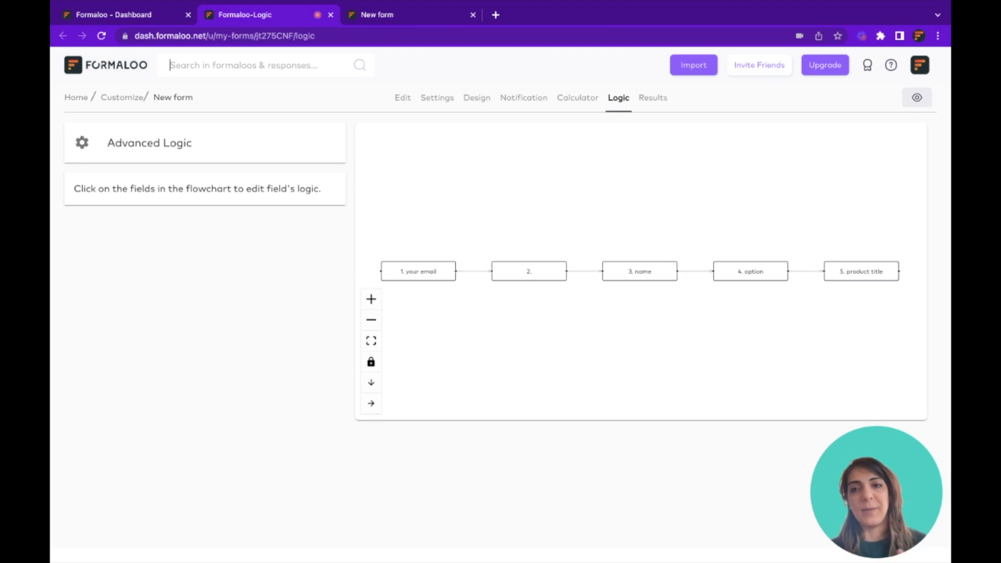
Inspect the rules on the your email, field 2 and name nodes, then open the conditions overview
click(426, 268)
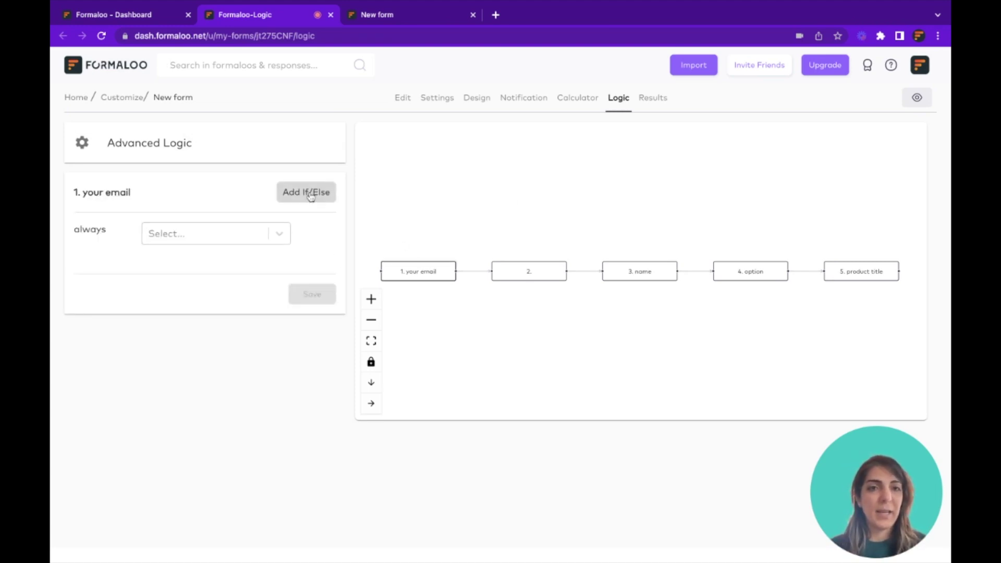
click(551, 276)
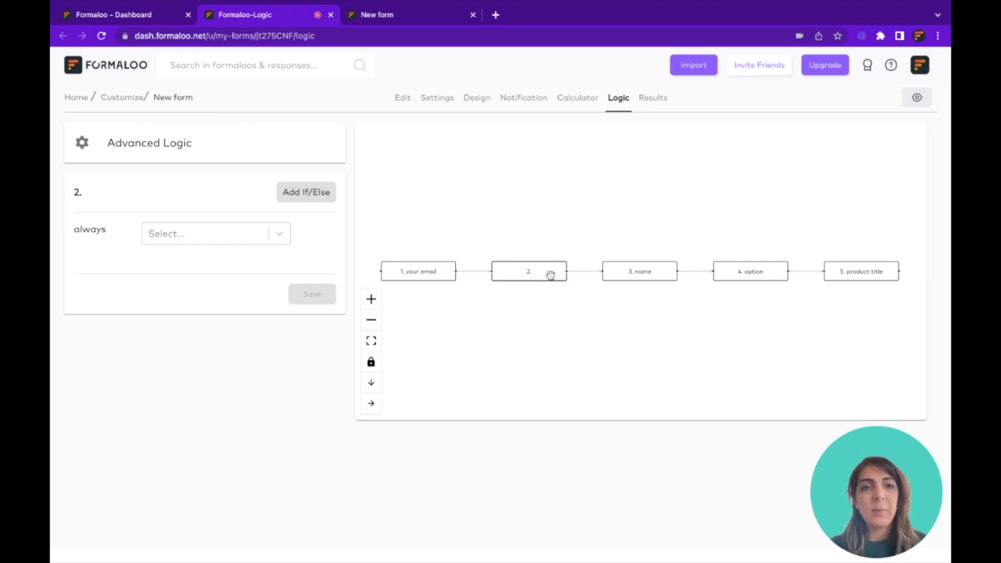
click(624, 269)
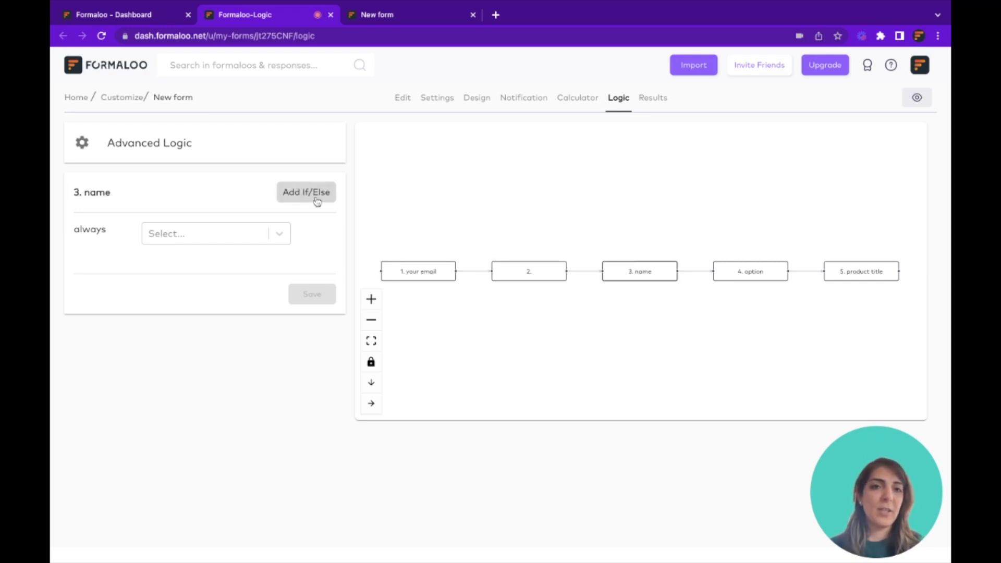
click(246, 147)
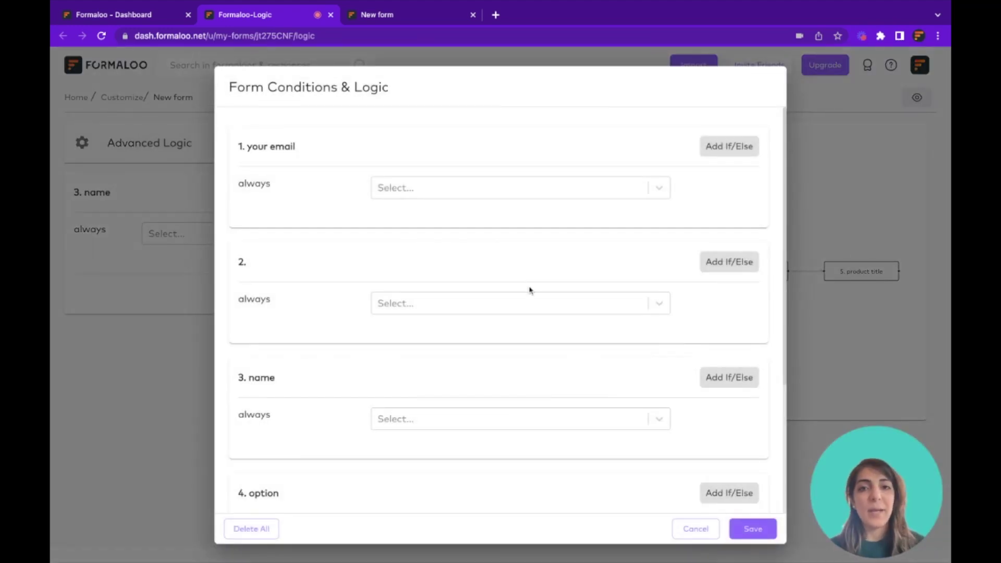
Add a trial If/Else rule to 'your email' with three conditions combined by 'and'
scroll(530, 290, down, 2)
scroll(529, 290, down, 2)
scroll(561, 214, up, 4)
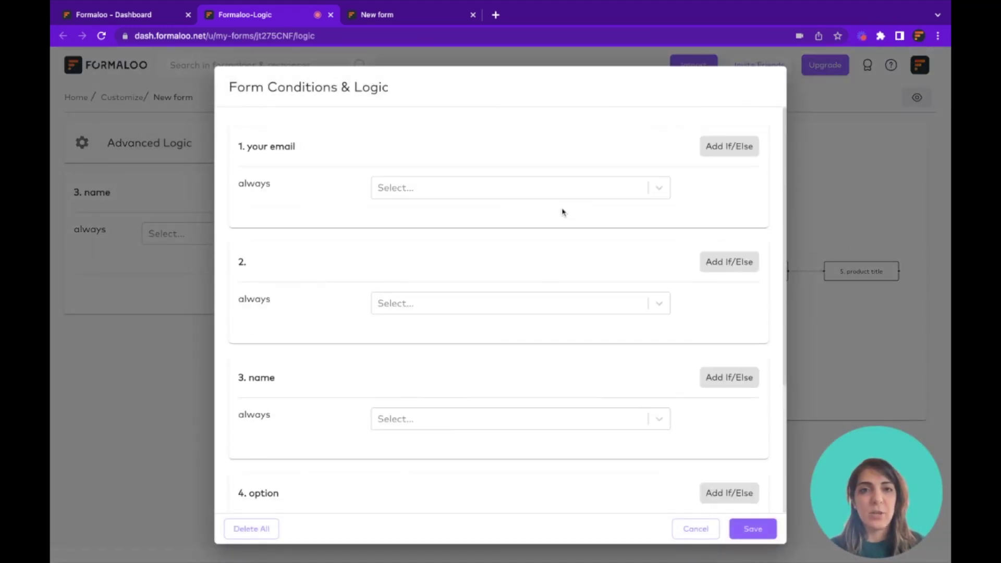
click(733, 150)
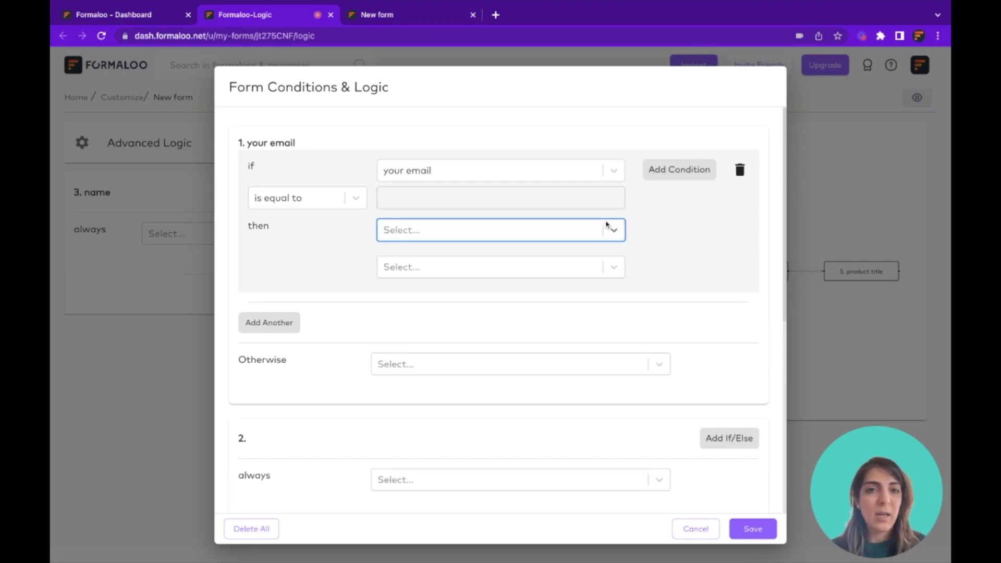
click(685, 175)
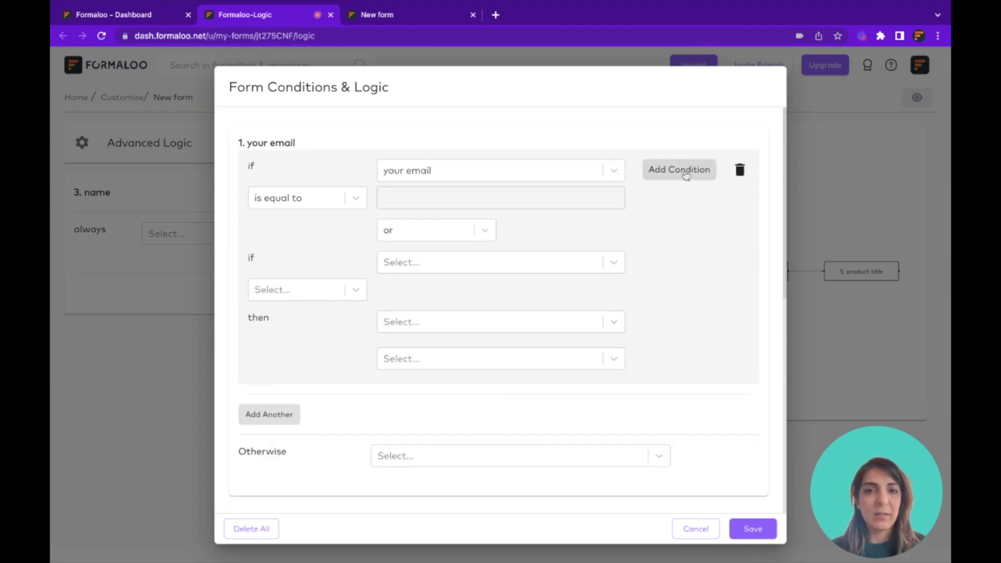
click(686, 174)
click(428, 235)
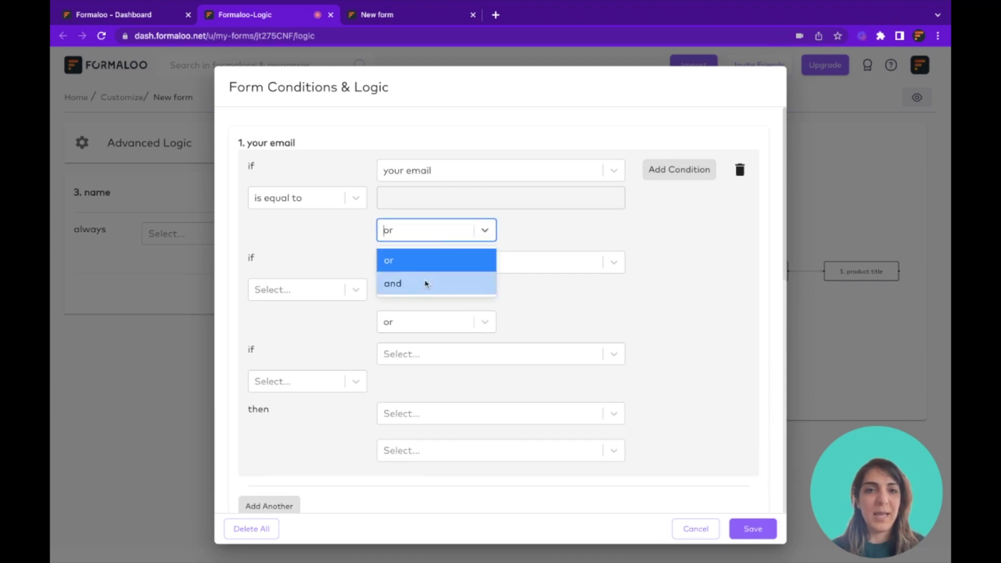
click(425, 283)
Delete the condition block and close the logic editor without saving
click(424, 231)
click(740, 170)
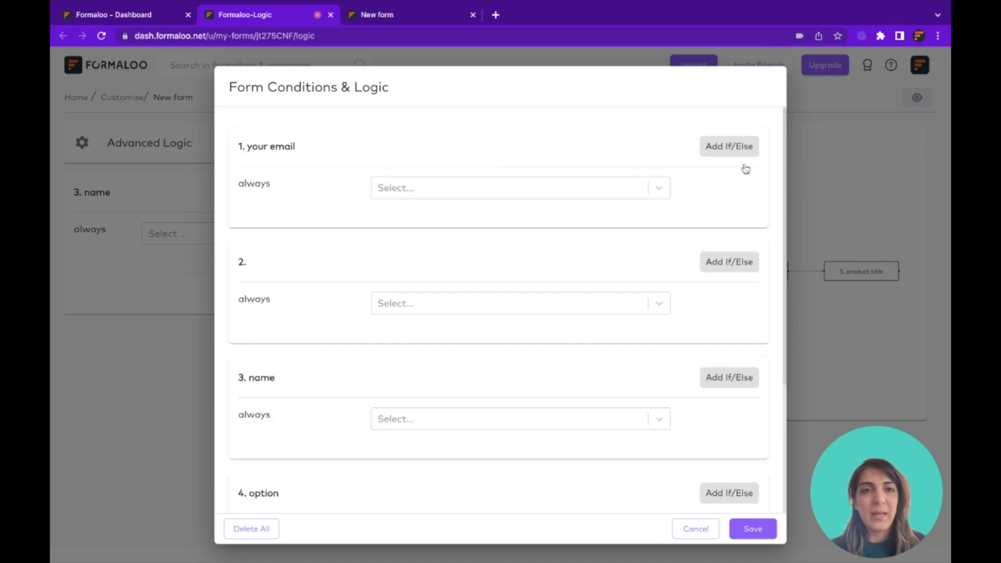
click(696, 529)
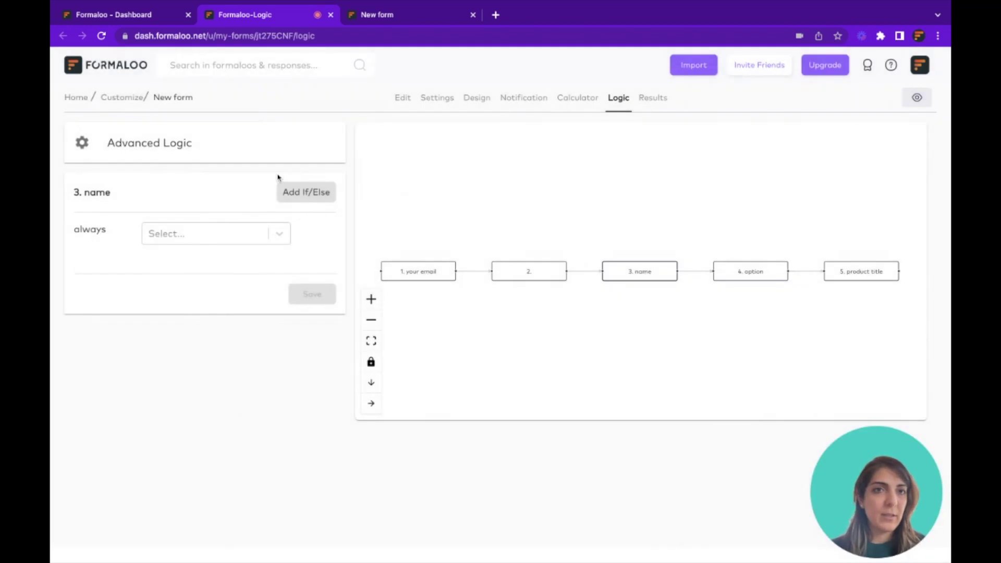
Open the form's Results, review the Charts, then view the empty Responses table
click(329, 15)
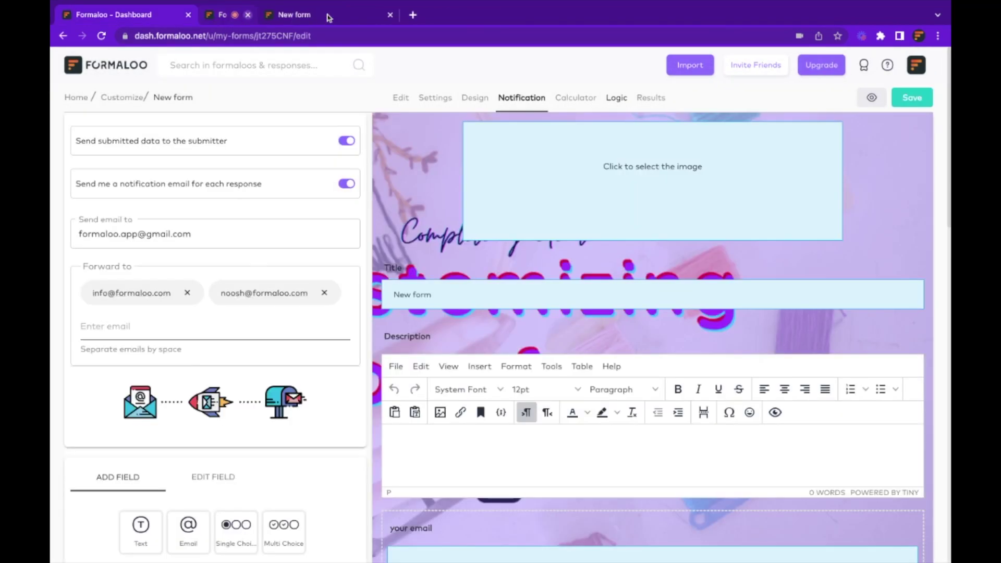
click(651, 99)
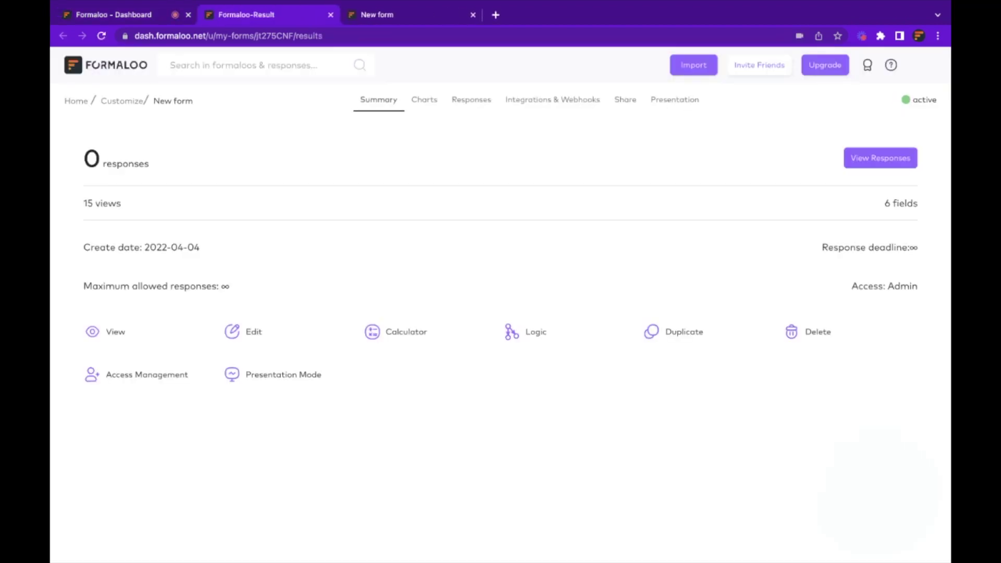
click(424, 104)
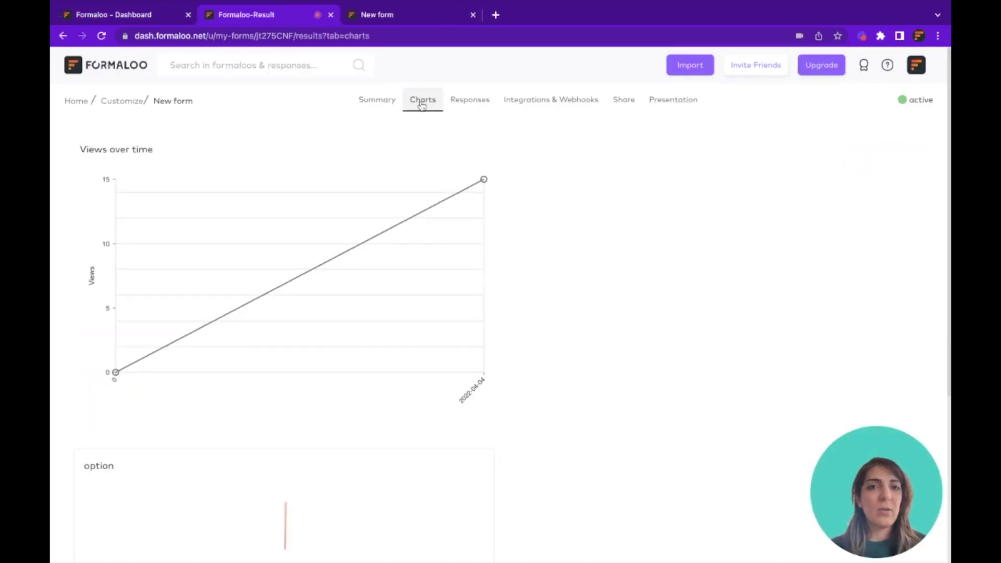
scroll(569, 297, down, 5)
scroll(566, 295, up, 6)
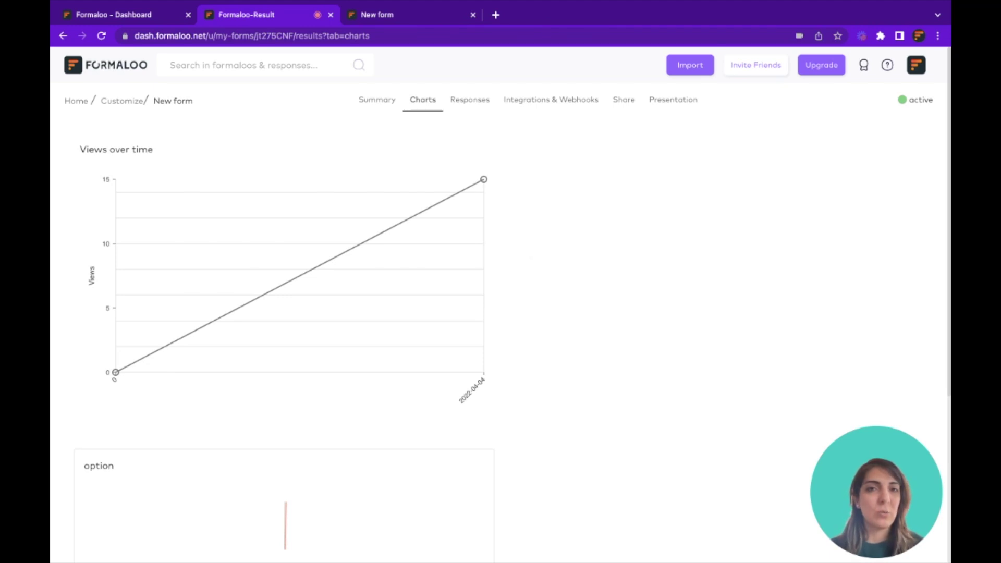
click(475, 107)
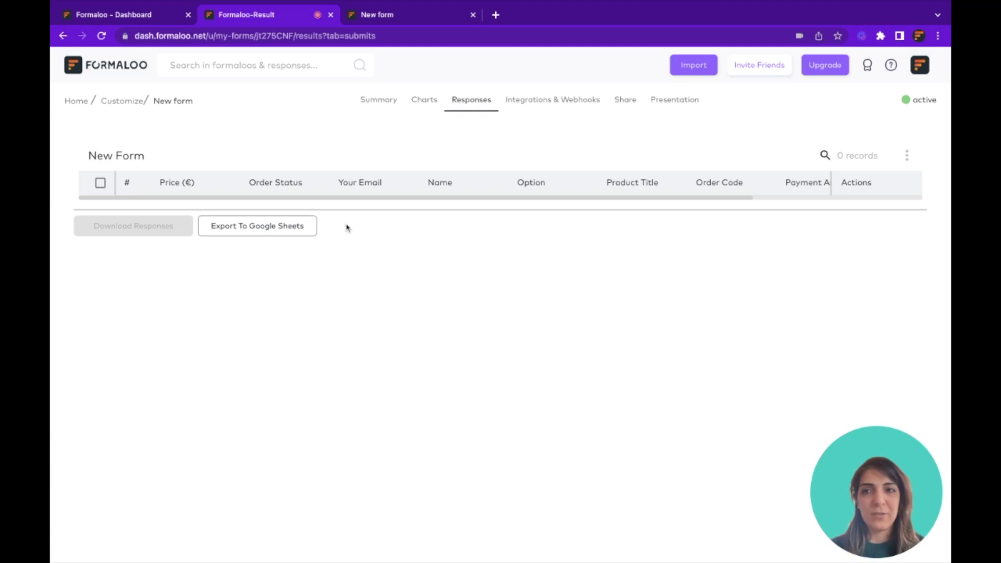
Browse the form's integrations, briefly opening and dismissing the Google Sheets connection
click(567, 109)
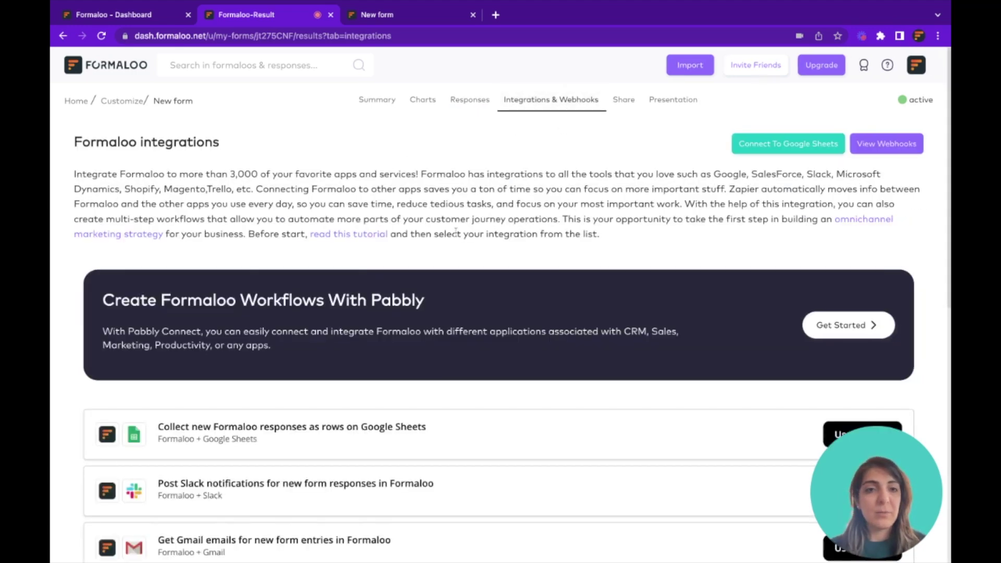
scroll(457, 224, down, 6)
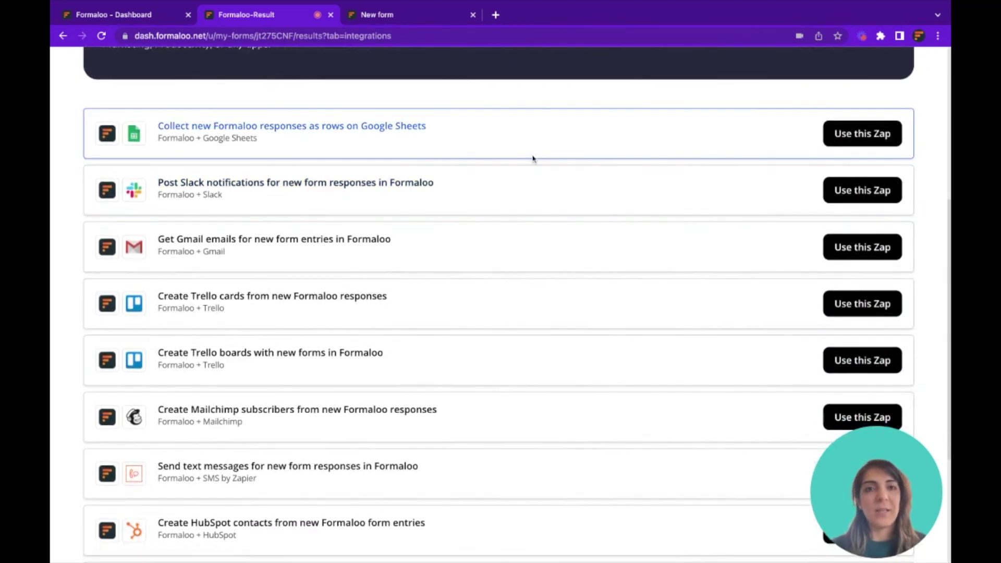
scroll(532, 158, up, 6)
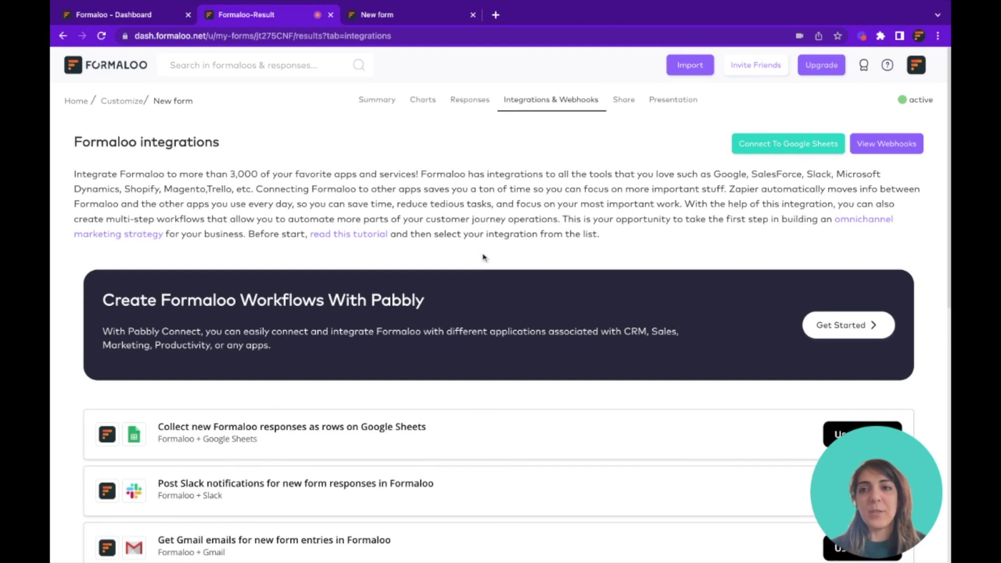
click(791, 146)
click(339, 226)
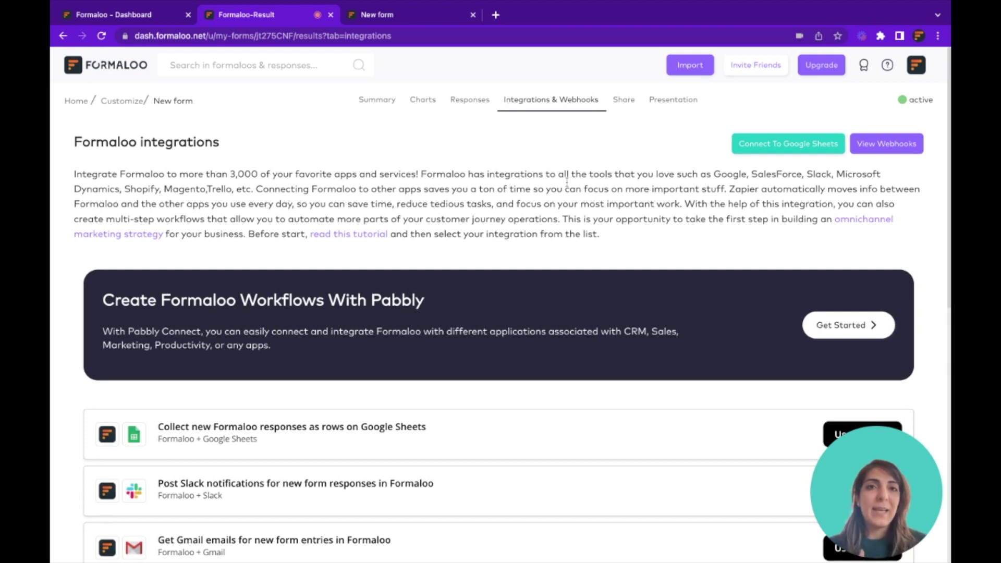
click(625, 101)
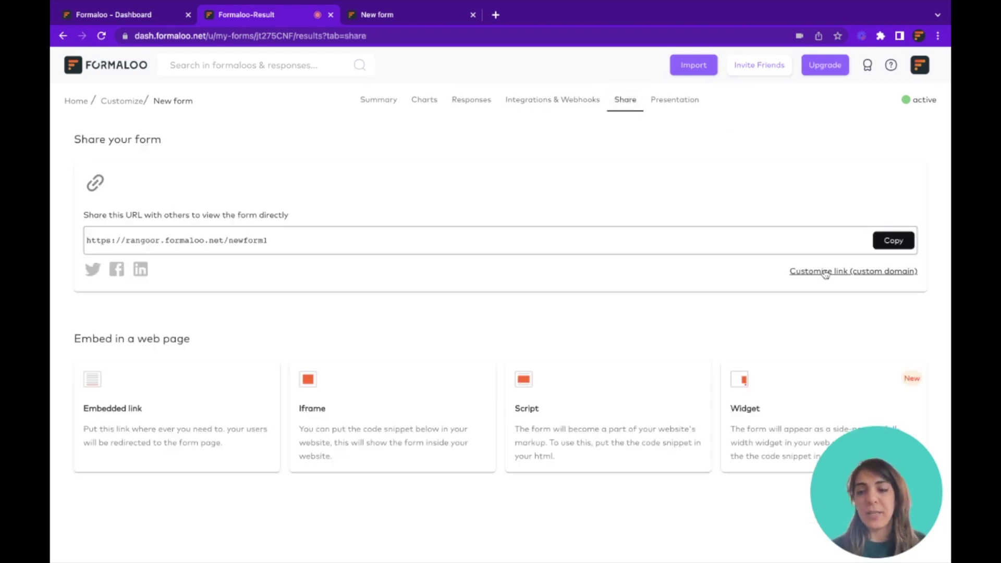
Check the custom domain link option, then copy the form's direct share URL
click(824, 272)
click(532, 177)
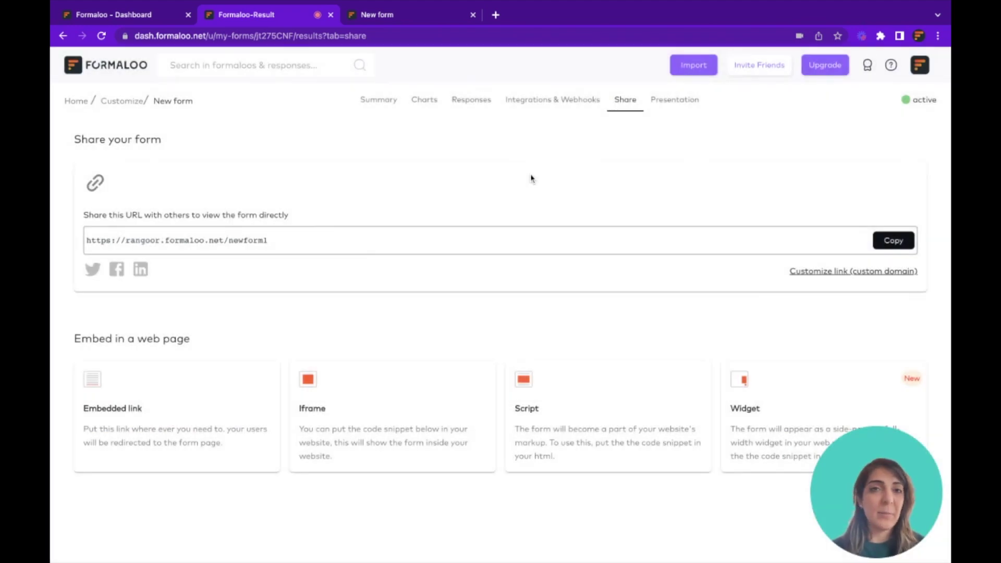
click(894, 241)
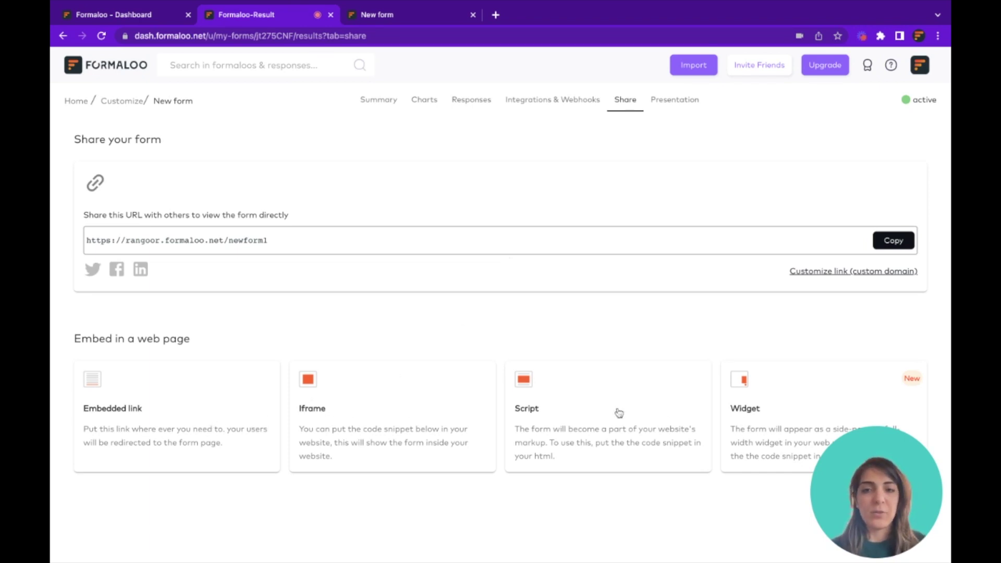
Enable Presentation Mode for the form and open its live presentation page
click(679, 101)
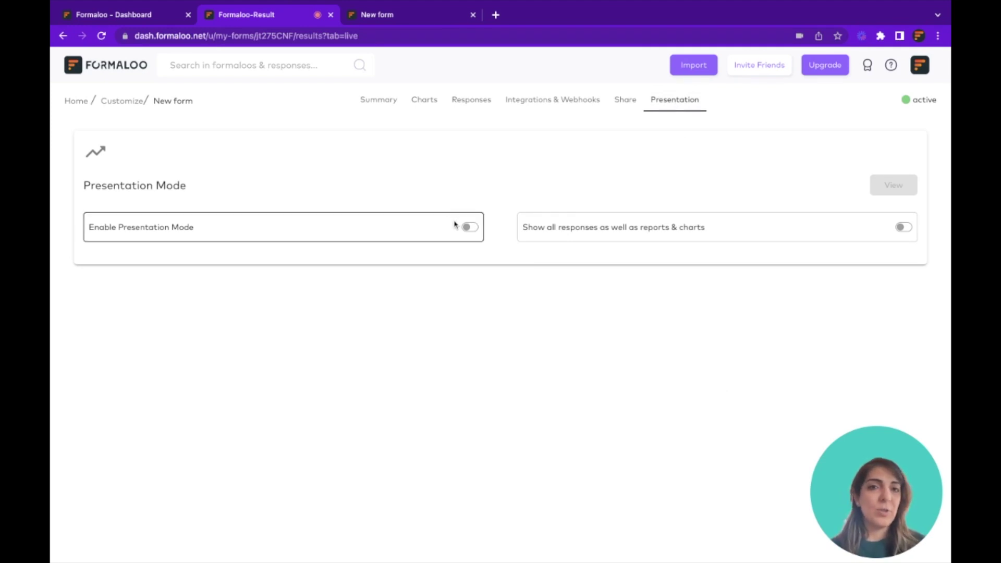
click(469, 227)
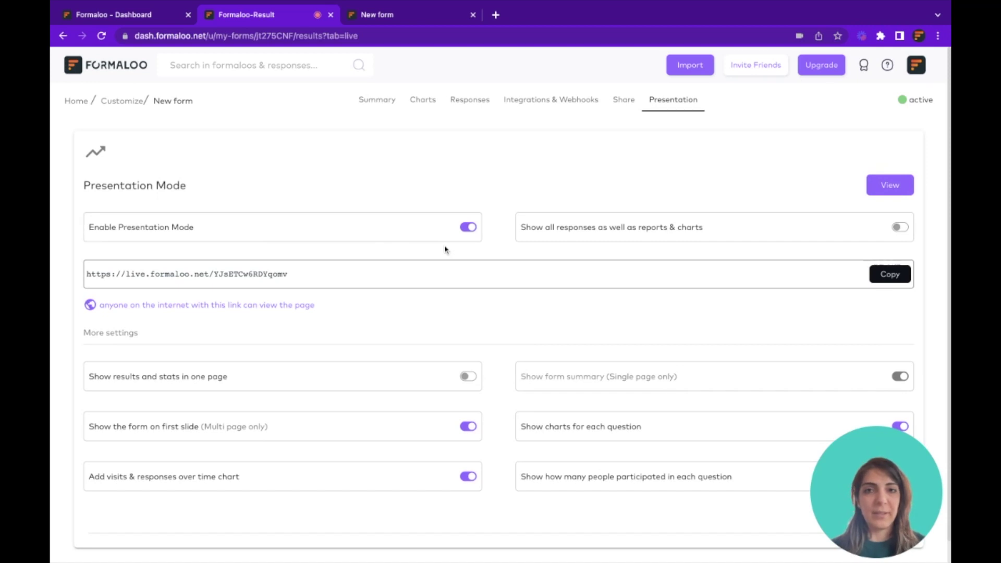
click(891, 189)
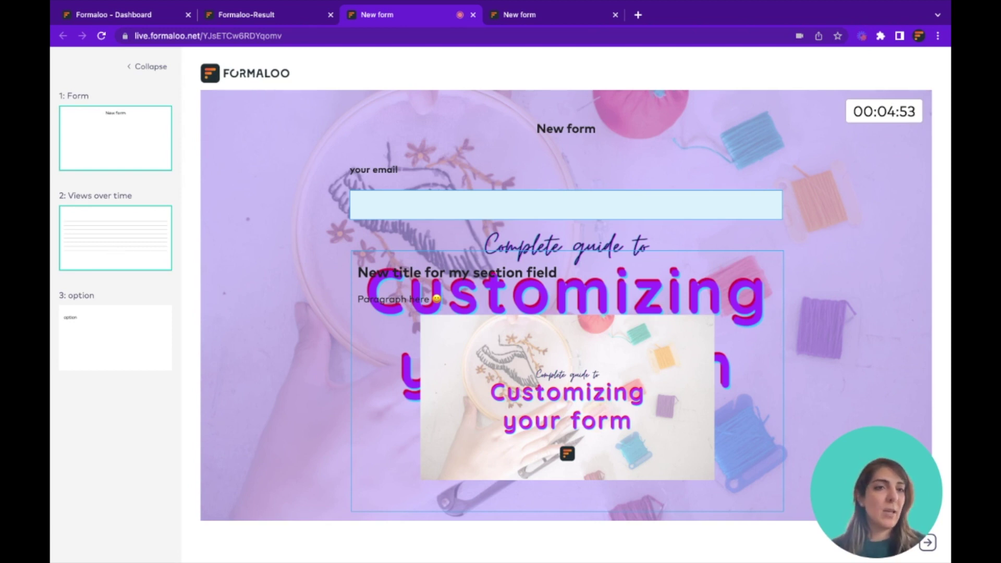
Step through the slides: Views over time, option results, then back to the form slide
click(115, 238)
click(128, 349)
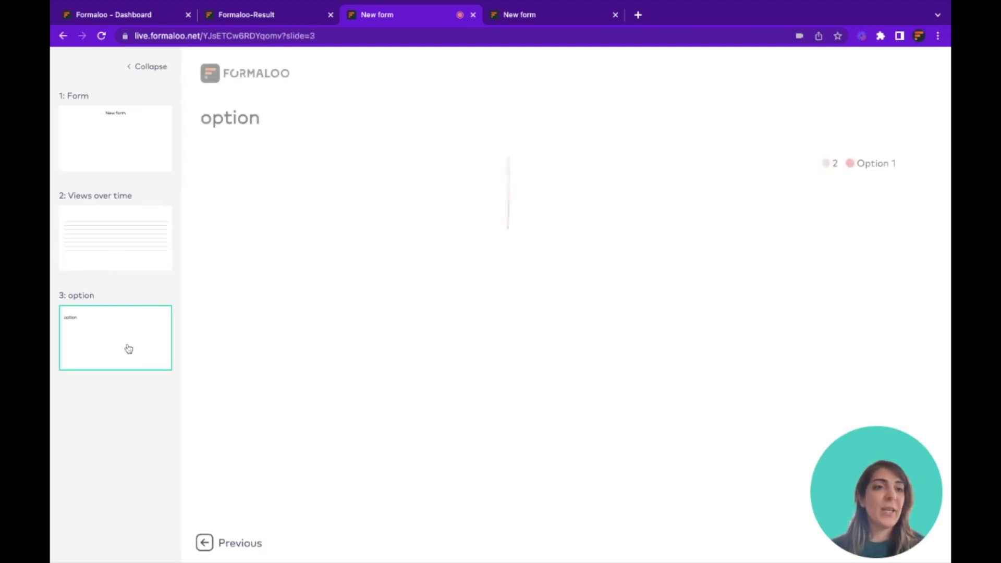
click(138, 234)
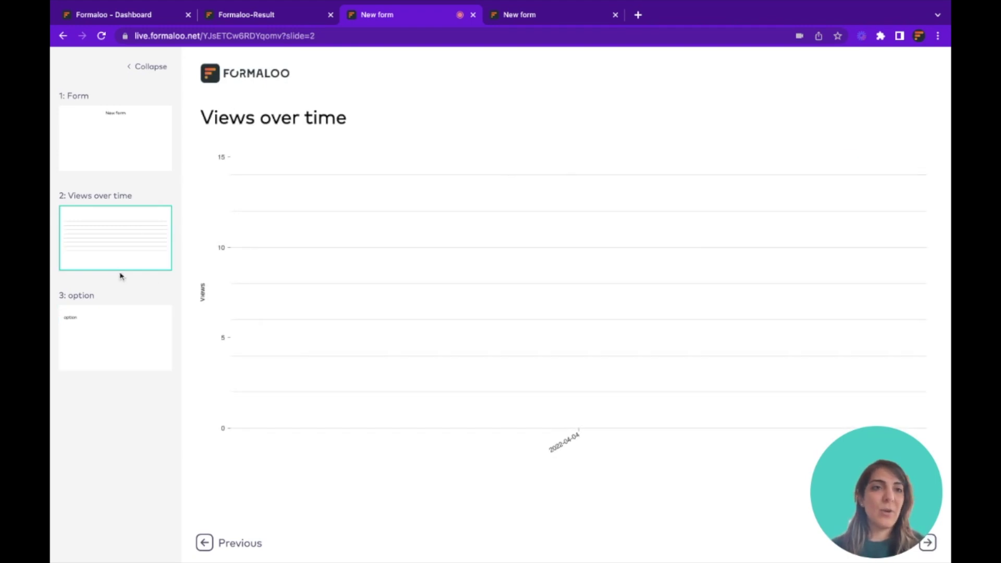
click(125, 127)
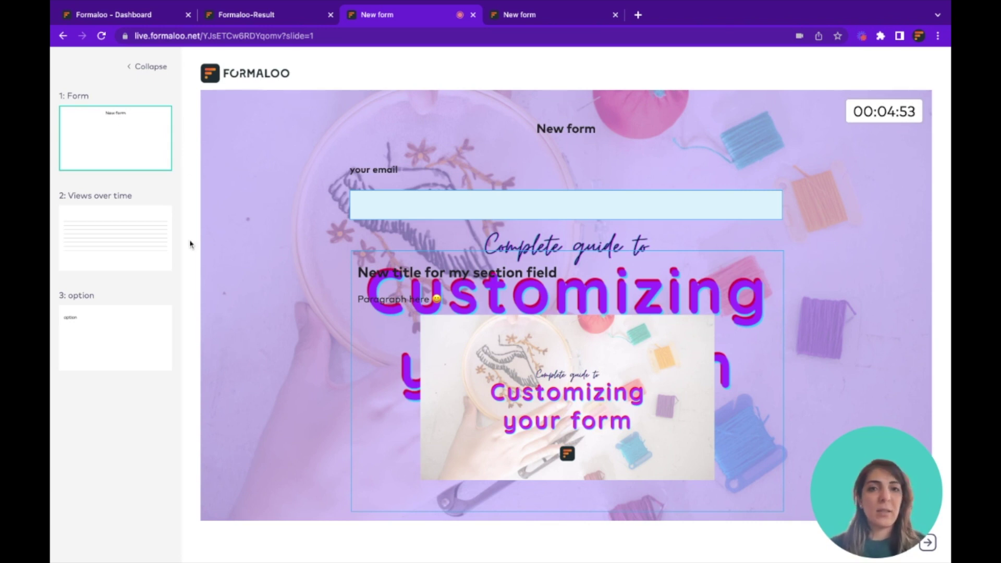
Close the live presentation, results page and public form browser tabs
click(473, 14)
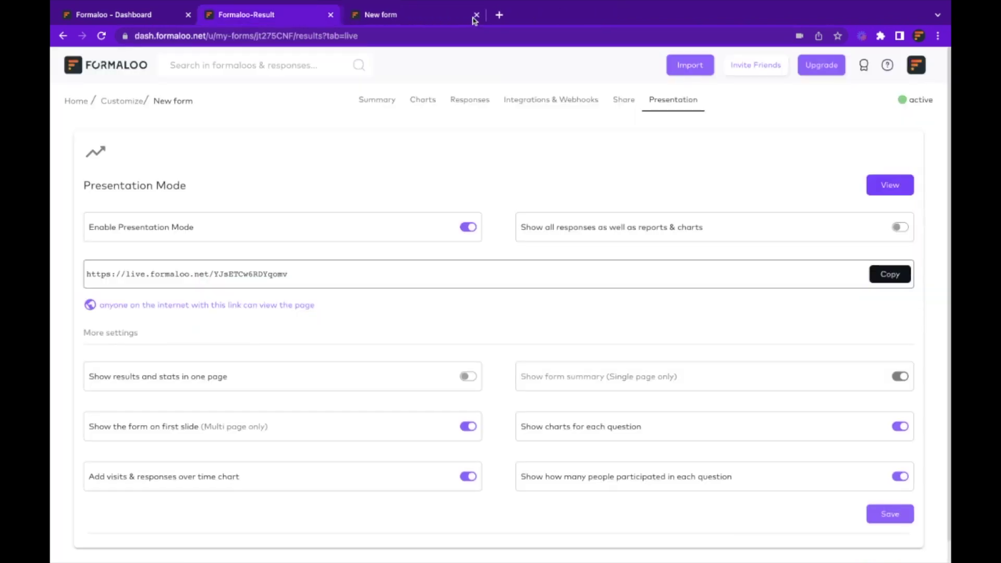
click(330, 15)
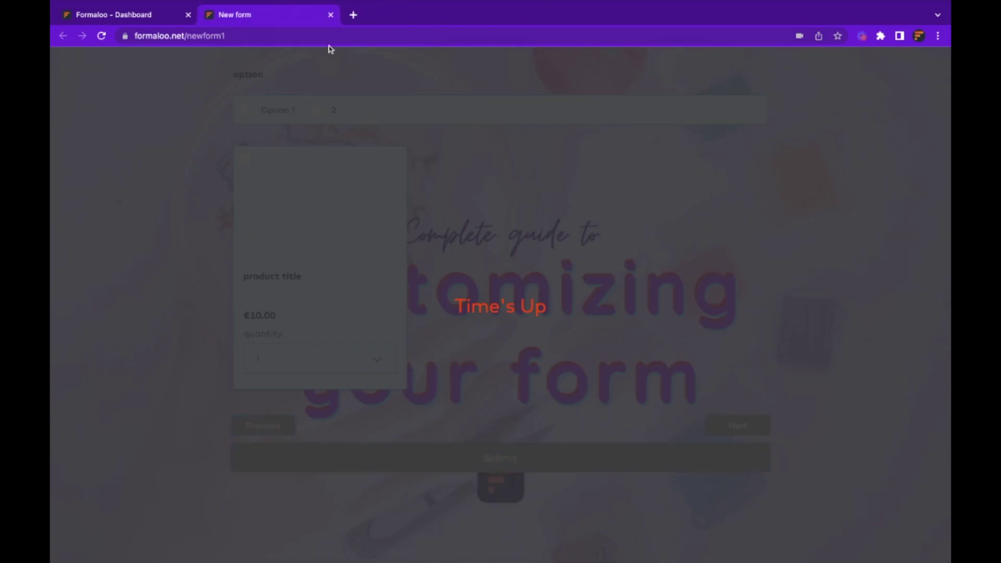
click(330, 14)
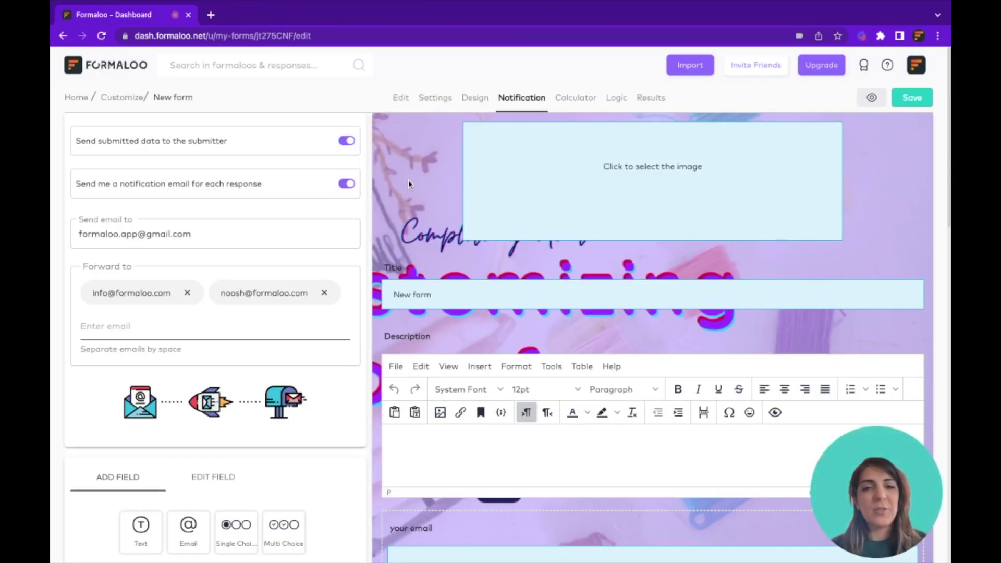